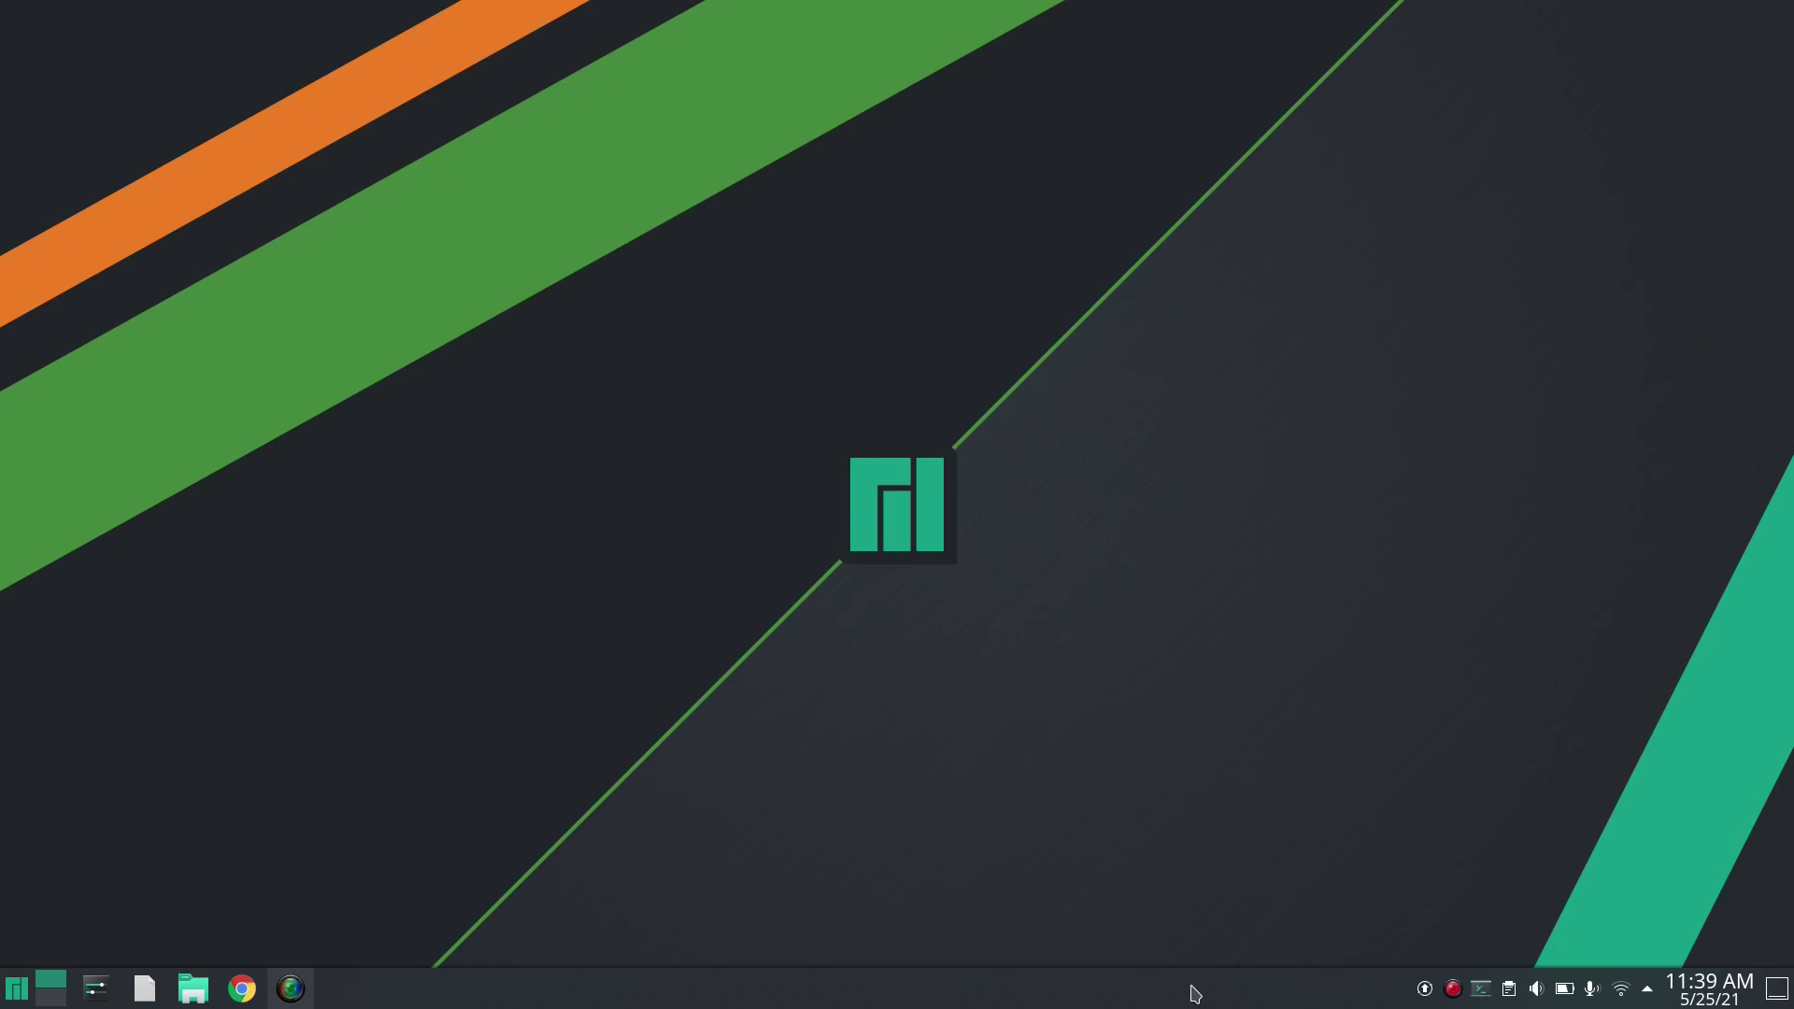
Step: Delete the default bottom panel through its Edit Panel options and dismiss the removal notice
right_click(957, 1006)
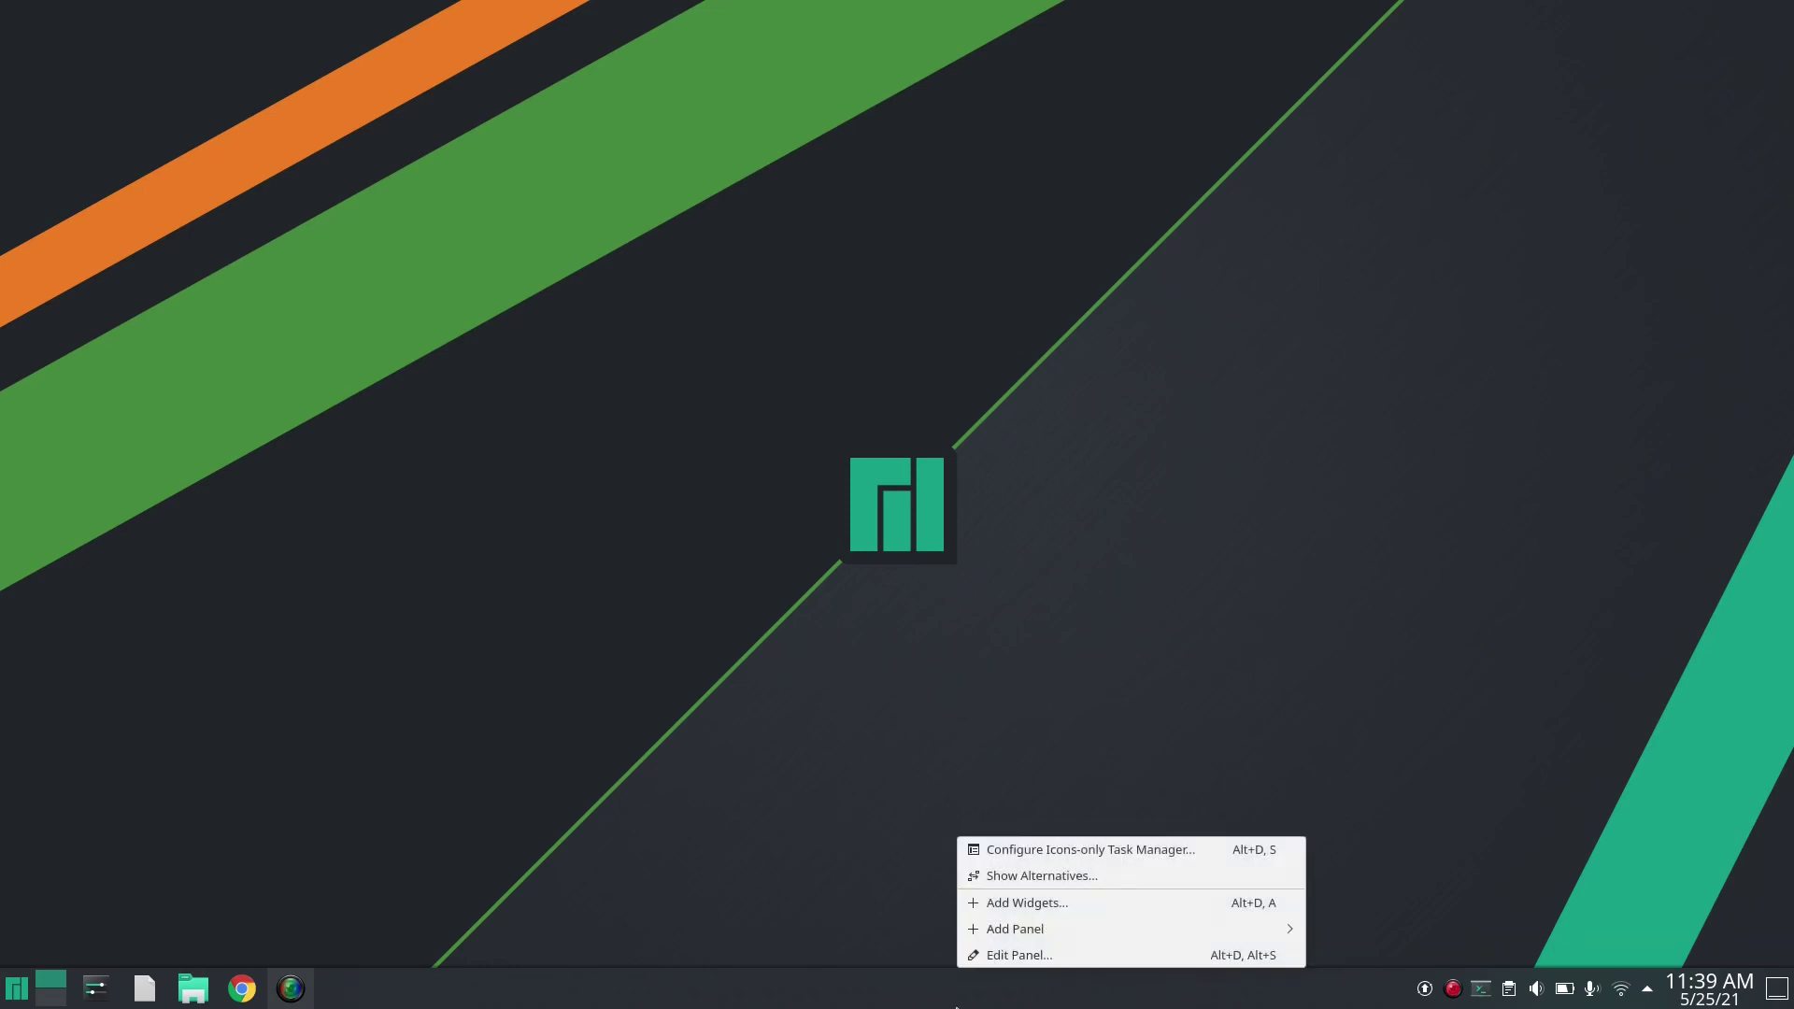
click(1070, 955)
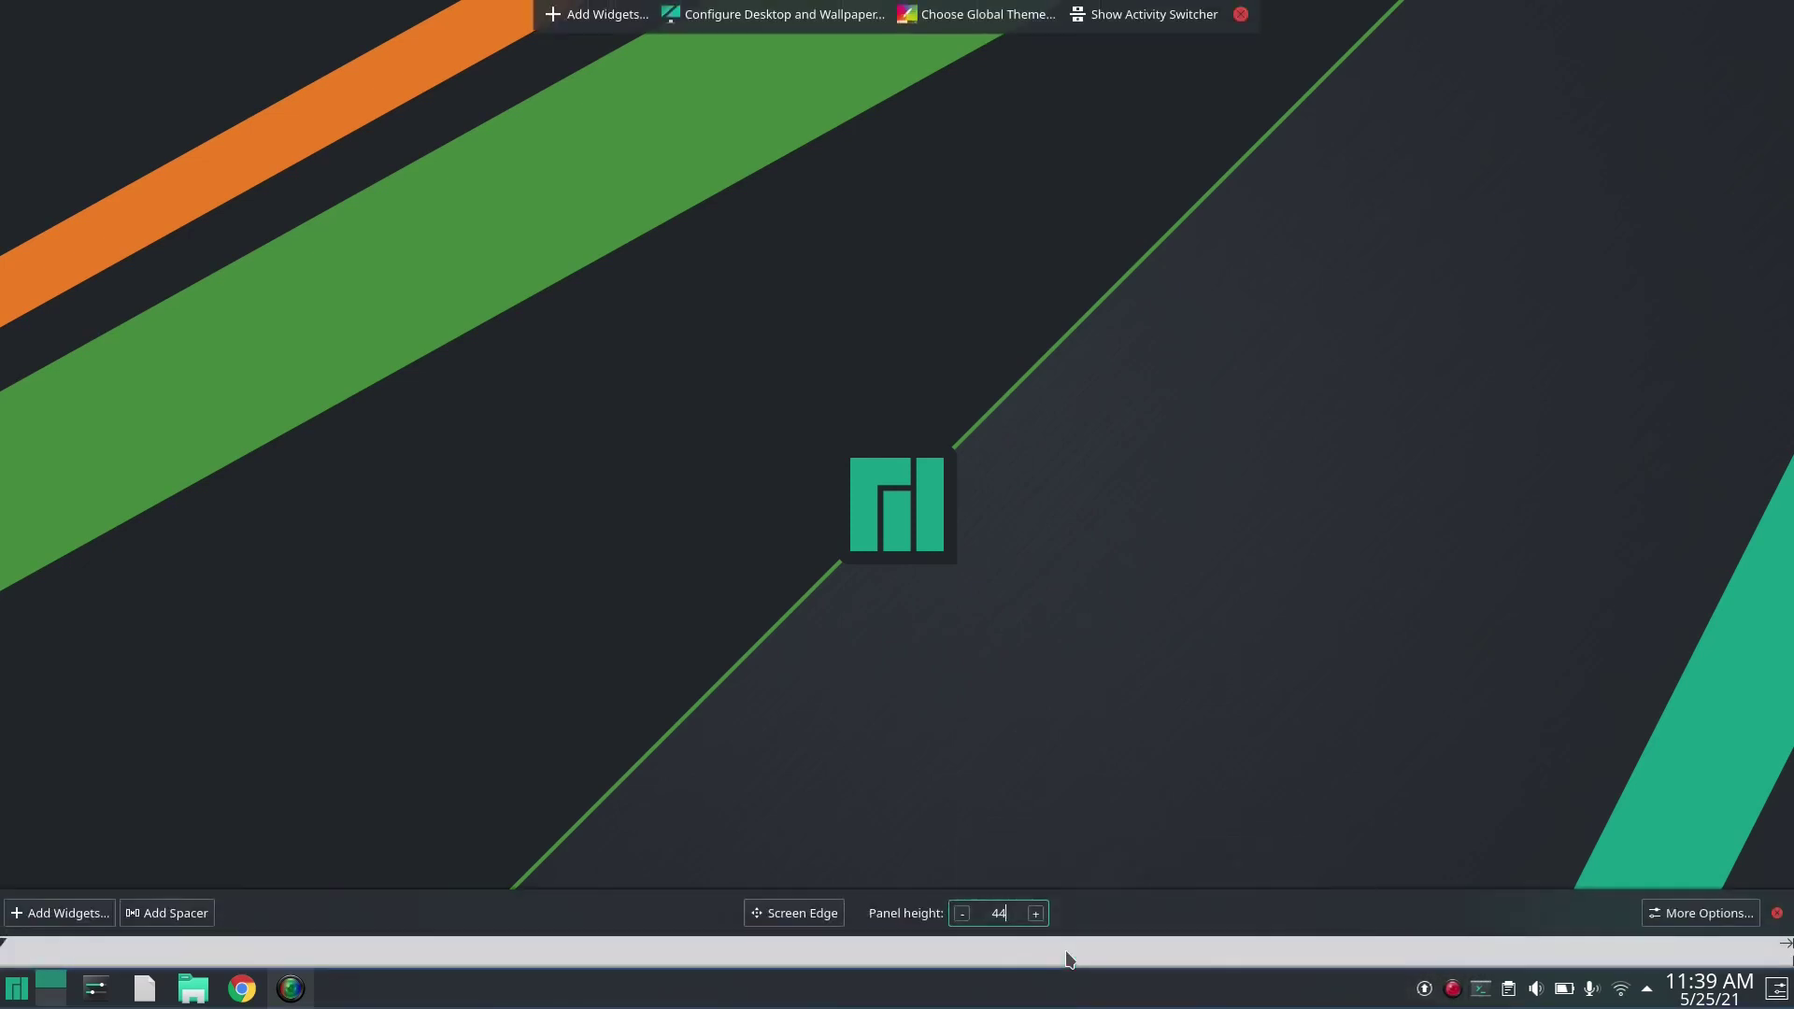
click(1698, 918)
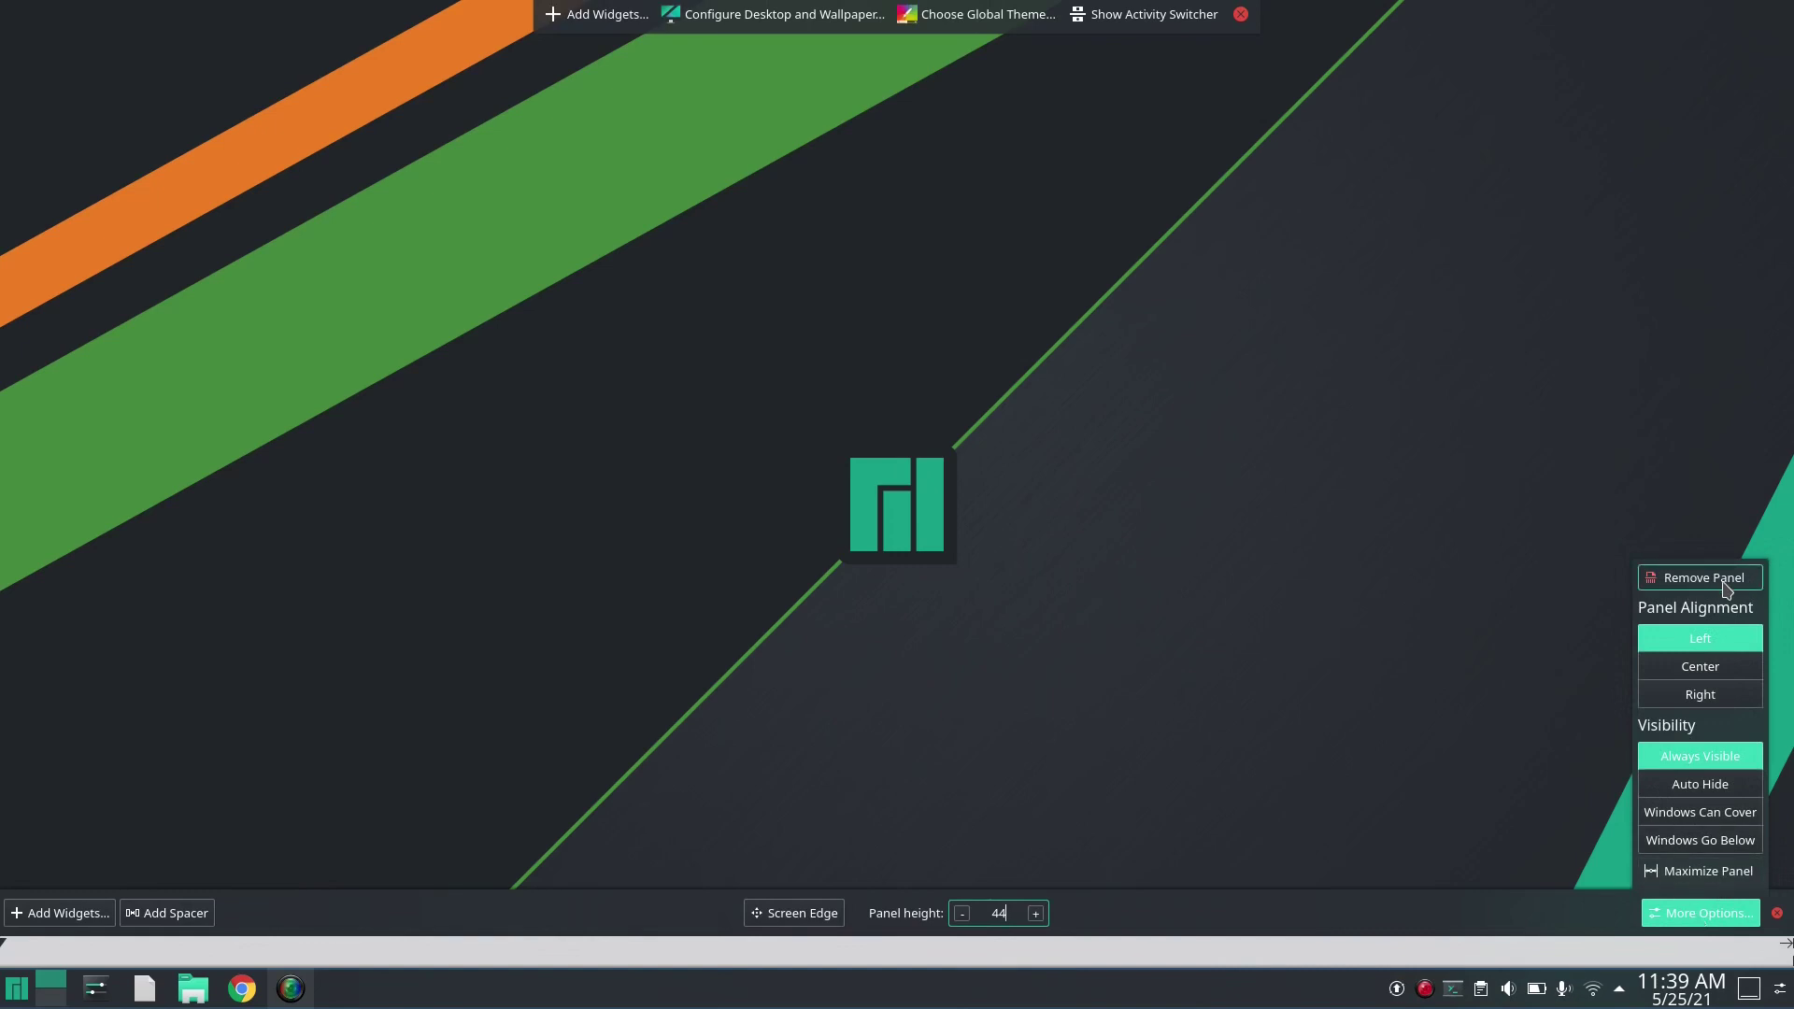
click(1725, 586)
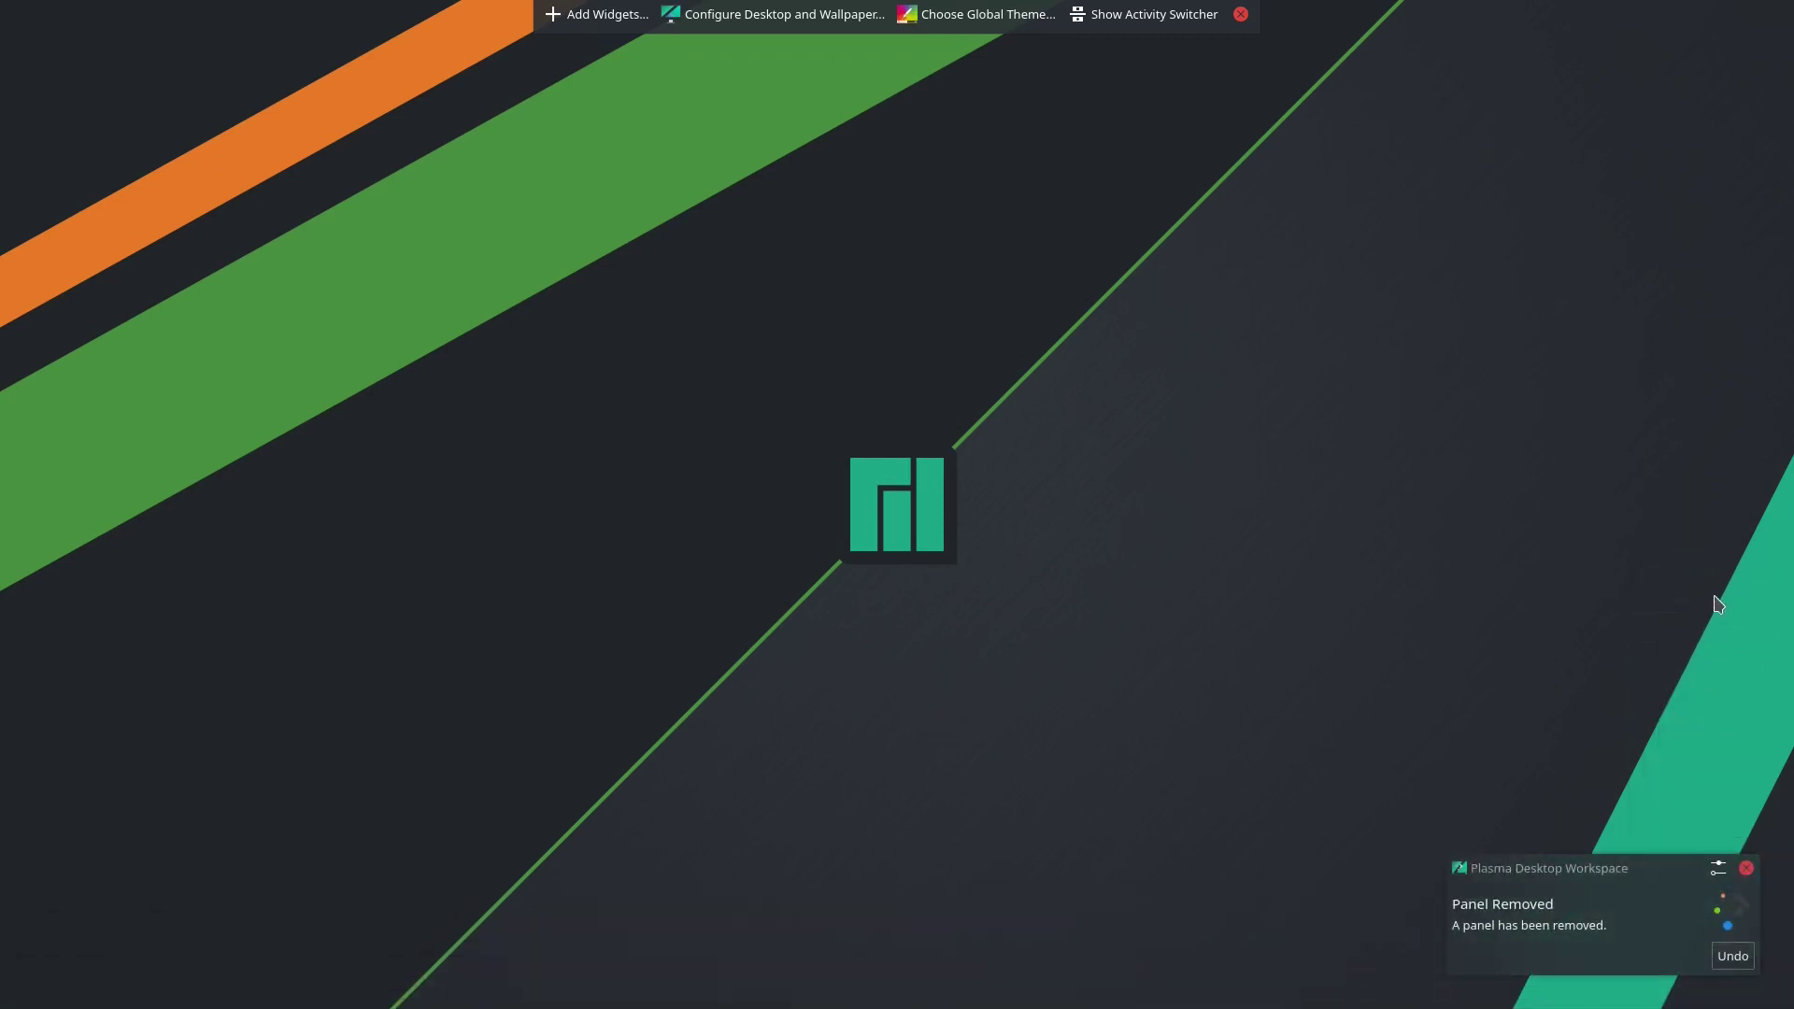
click(1746, 869)
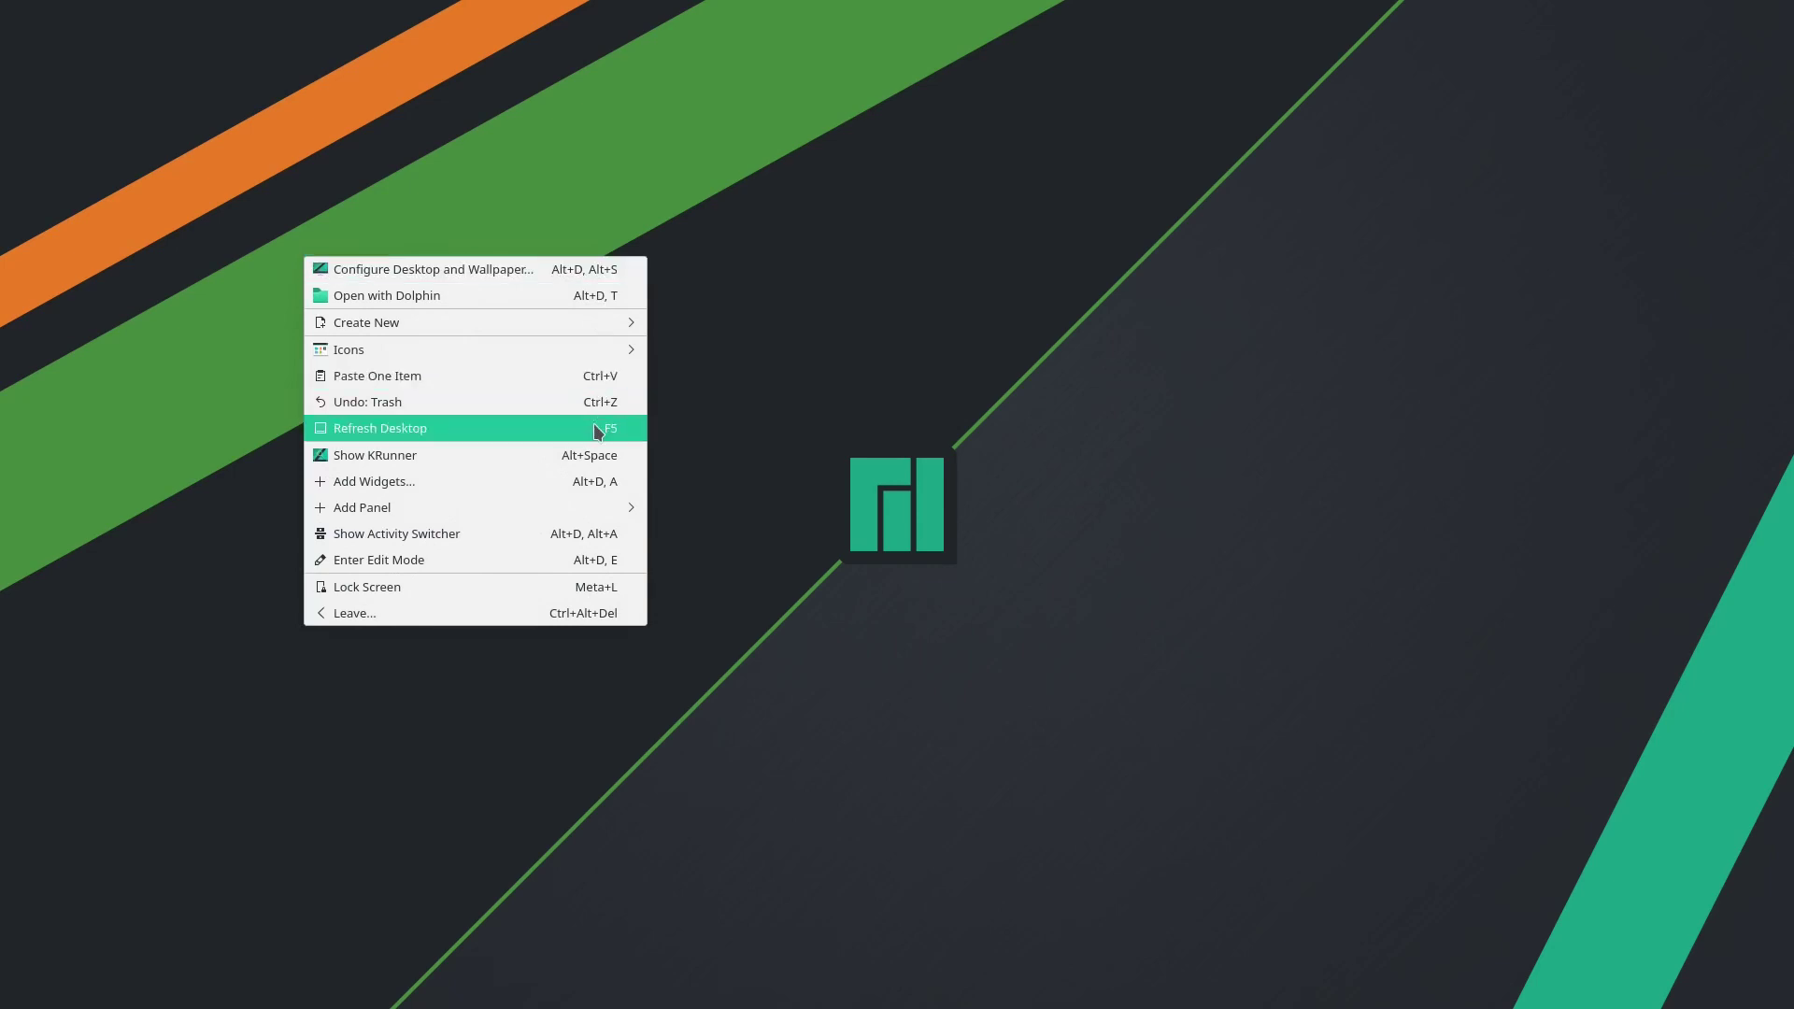
Step: Add an Application Menu Bar panel across the top of the desktop and launch Konsole
mouse_move(601, 506)
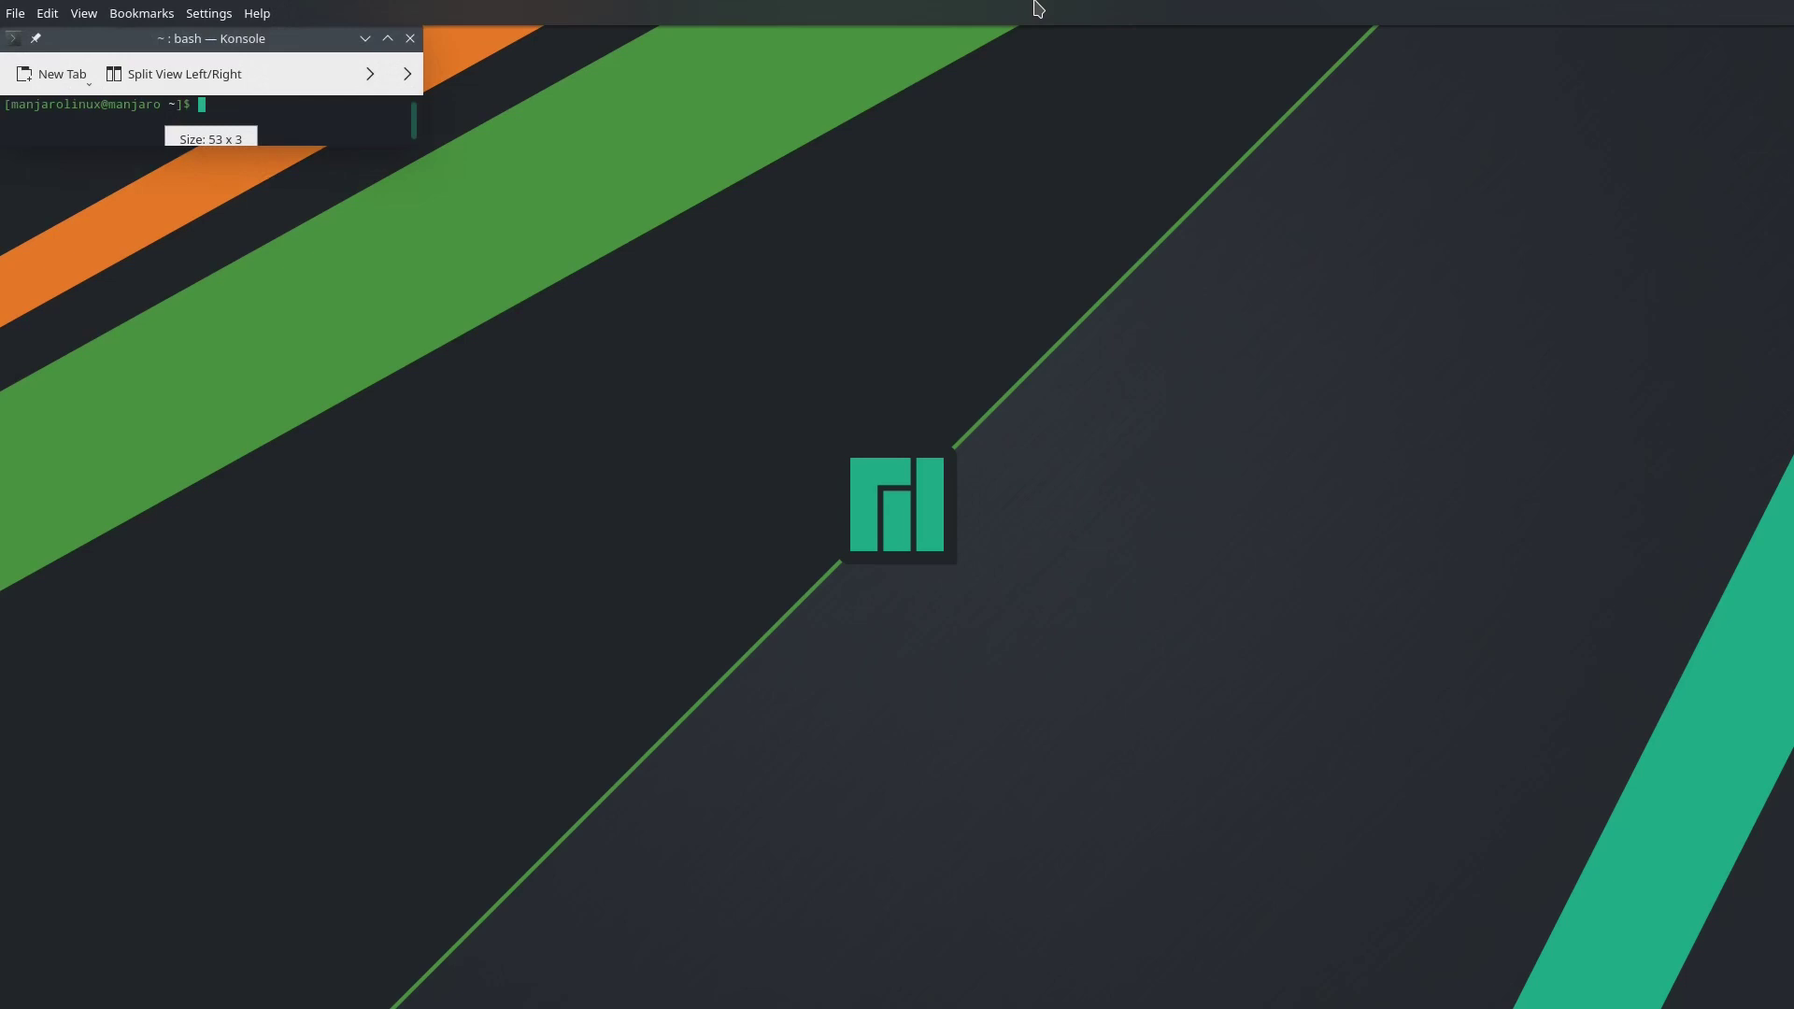
Step: Move the Konsole window aside and browse its menus in the top global menu bar
drag(245, 46, 837, 195)
click(14, 13)
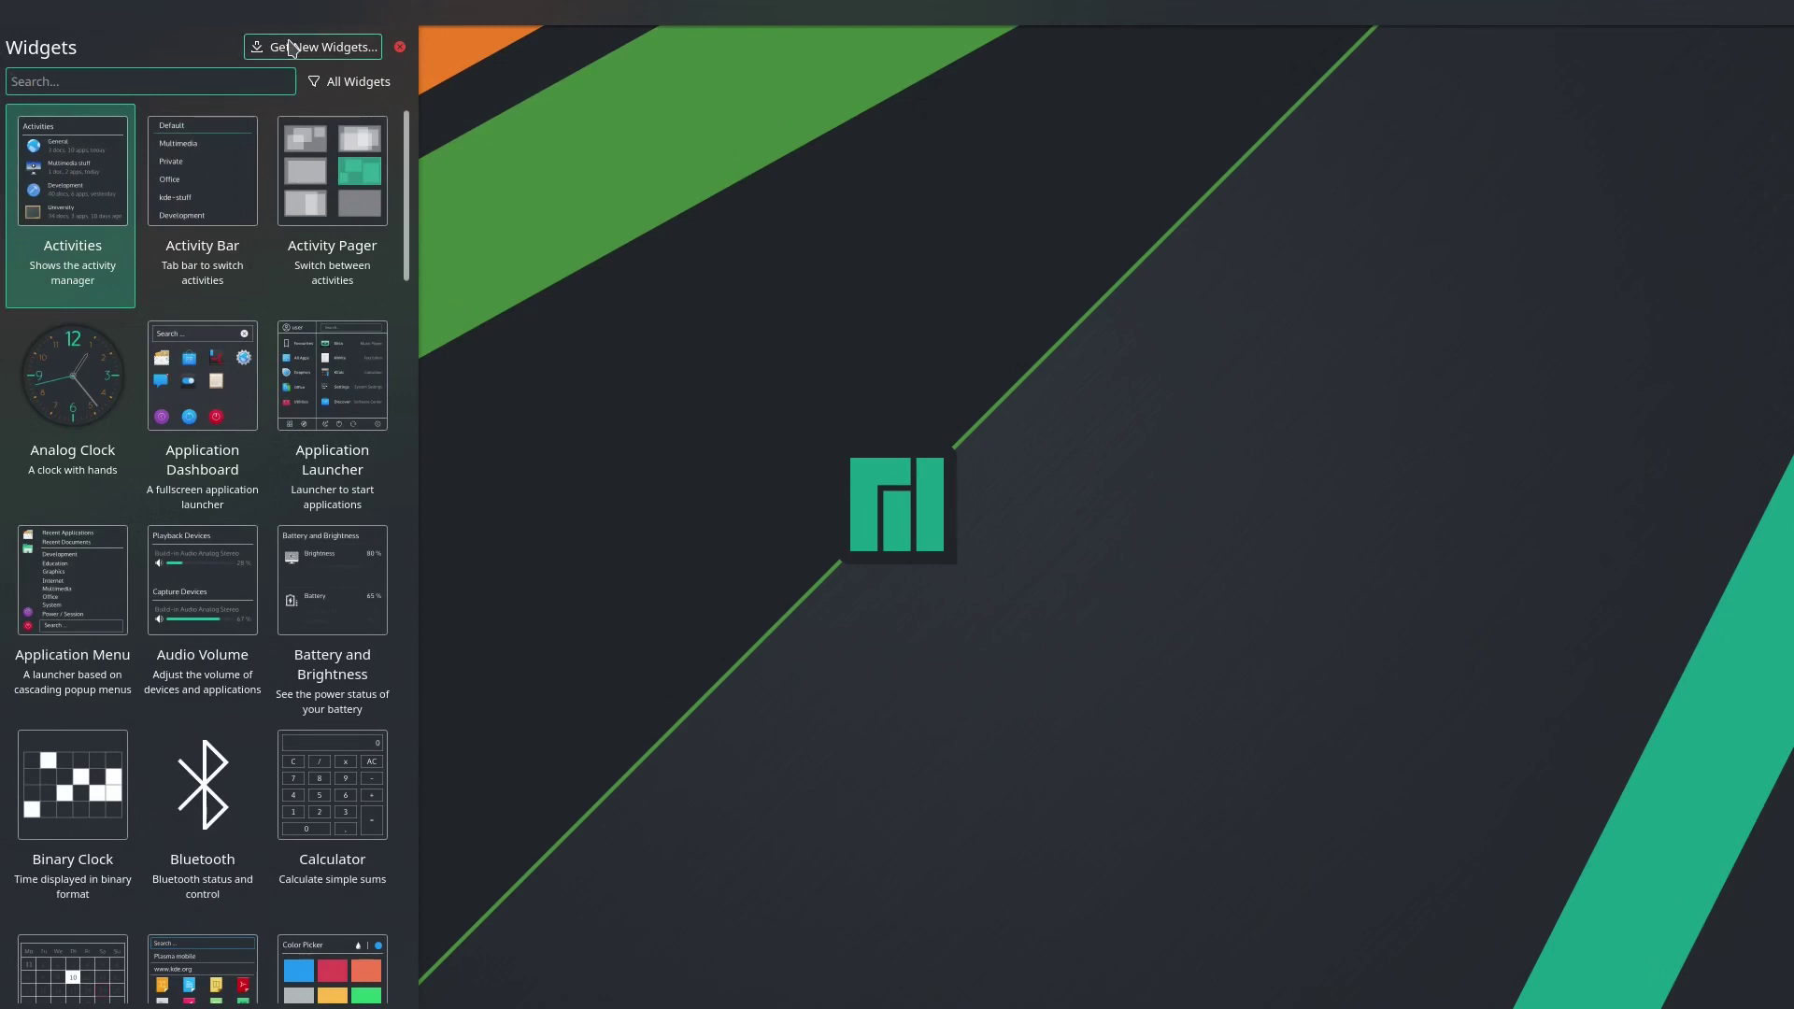
Step: Search the Widgets browser for 'applicatio' to find the Application Menu launcher
text(appli)
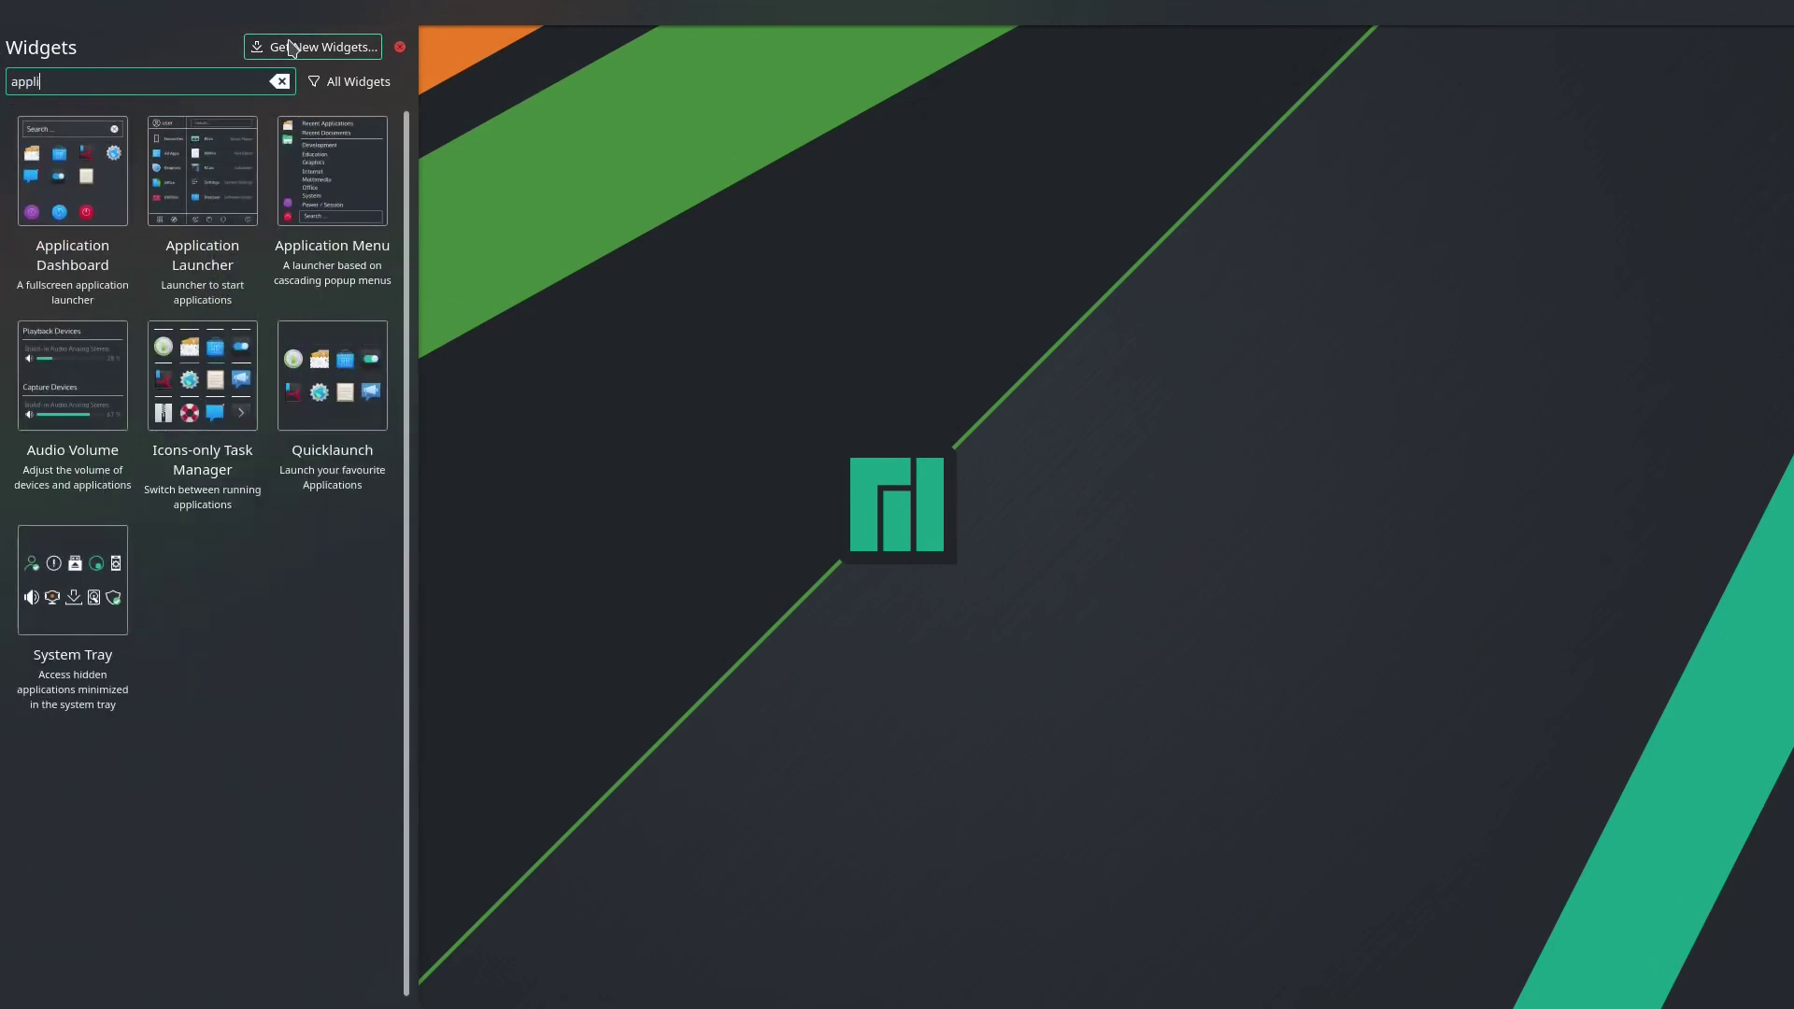
text(cation)
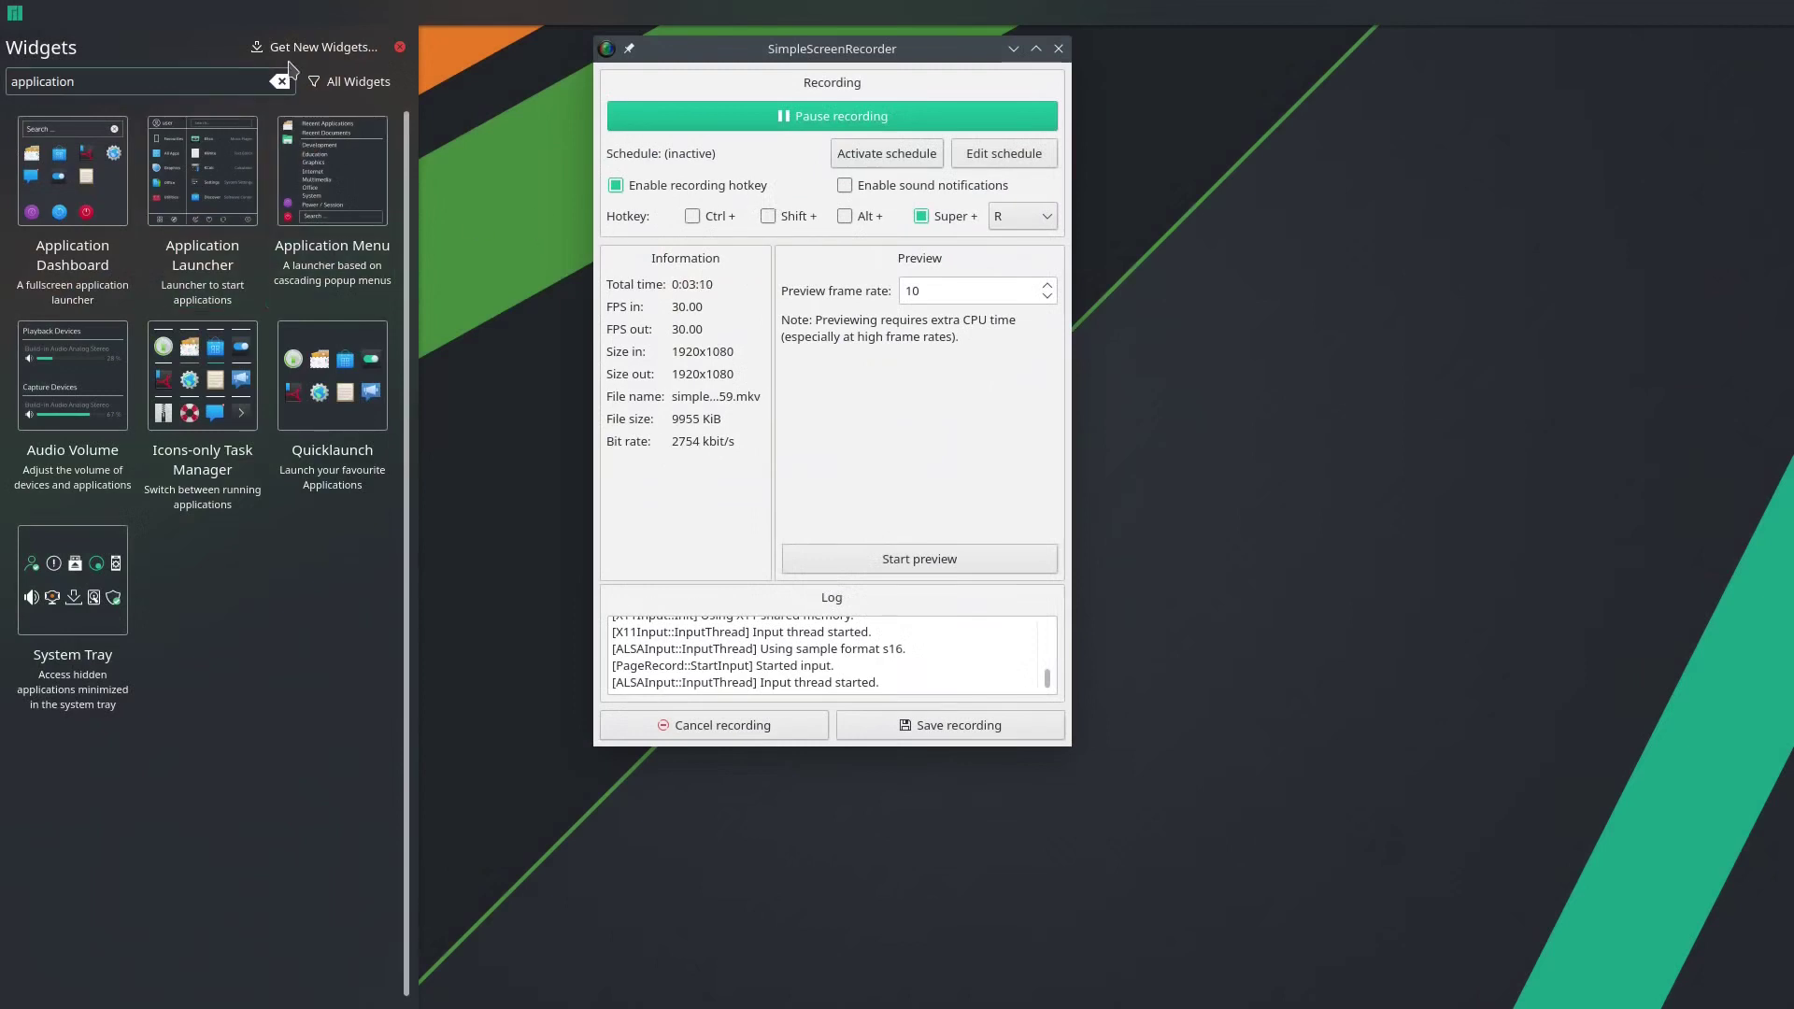
Step: Close the widget explorer and test the new top-left launcher's cascading application categories
click(400, 47)
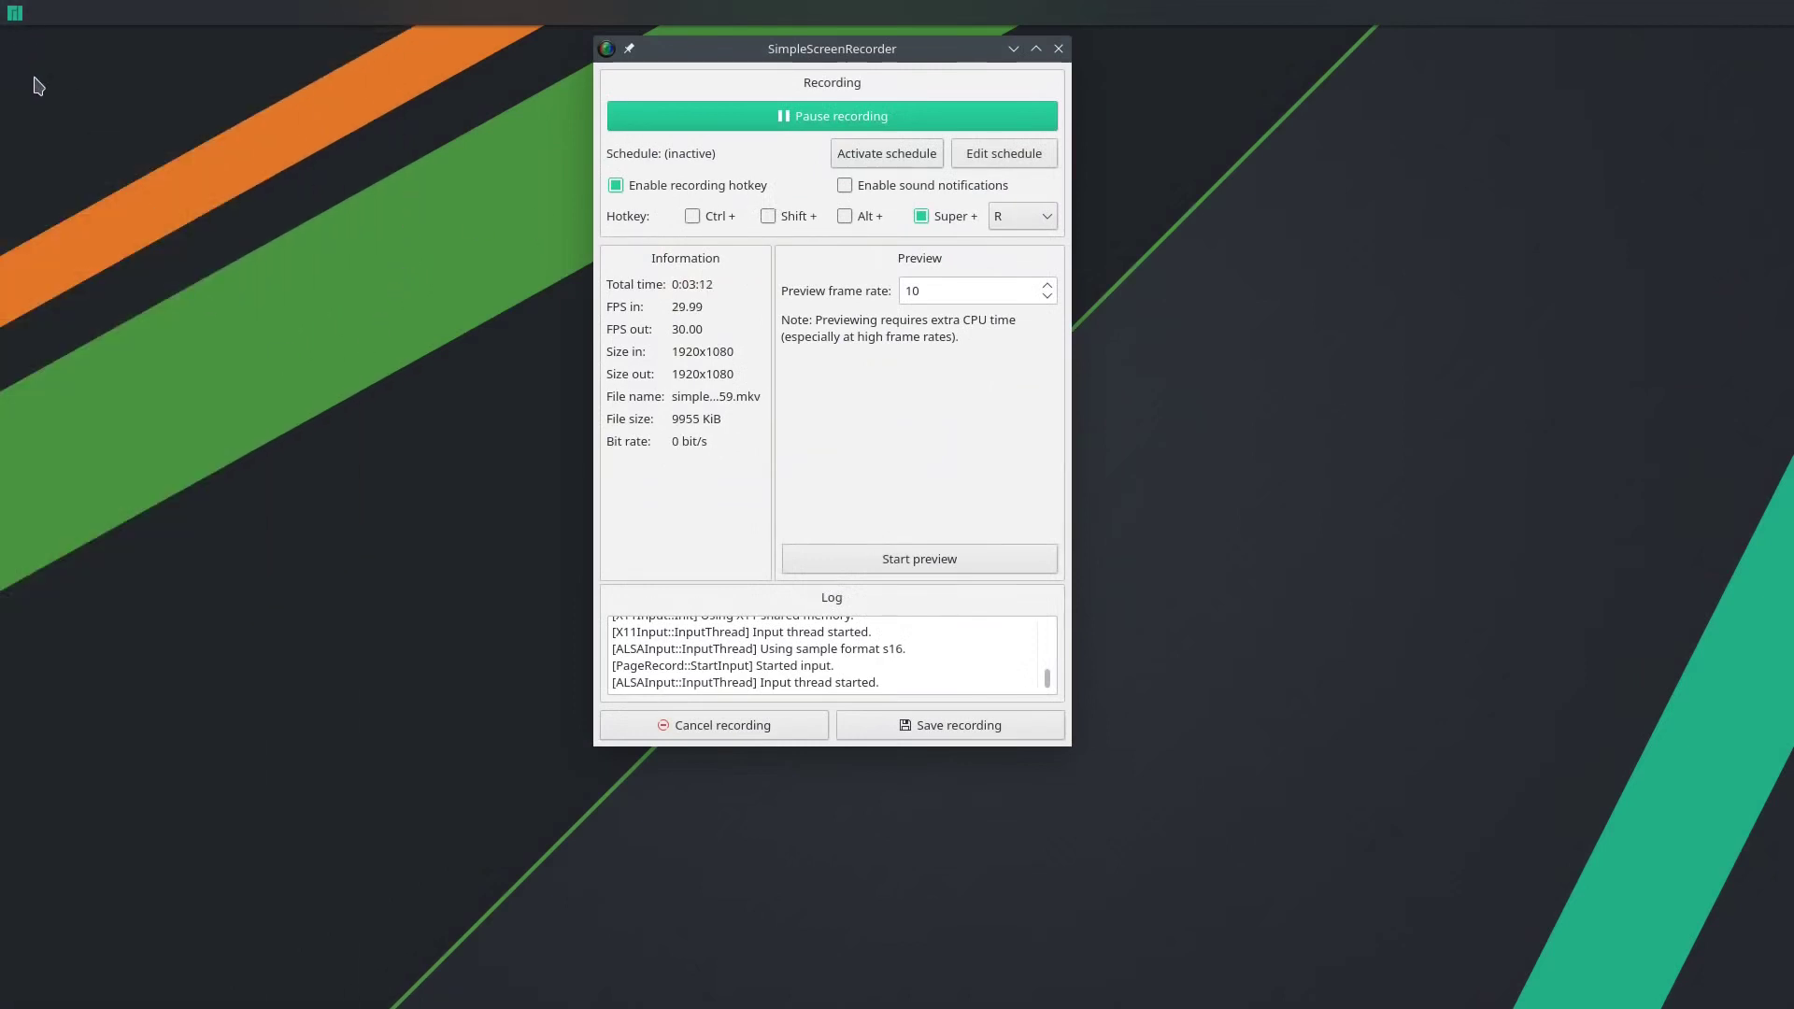
click(31, 16)
mouse_move(90, 63)
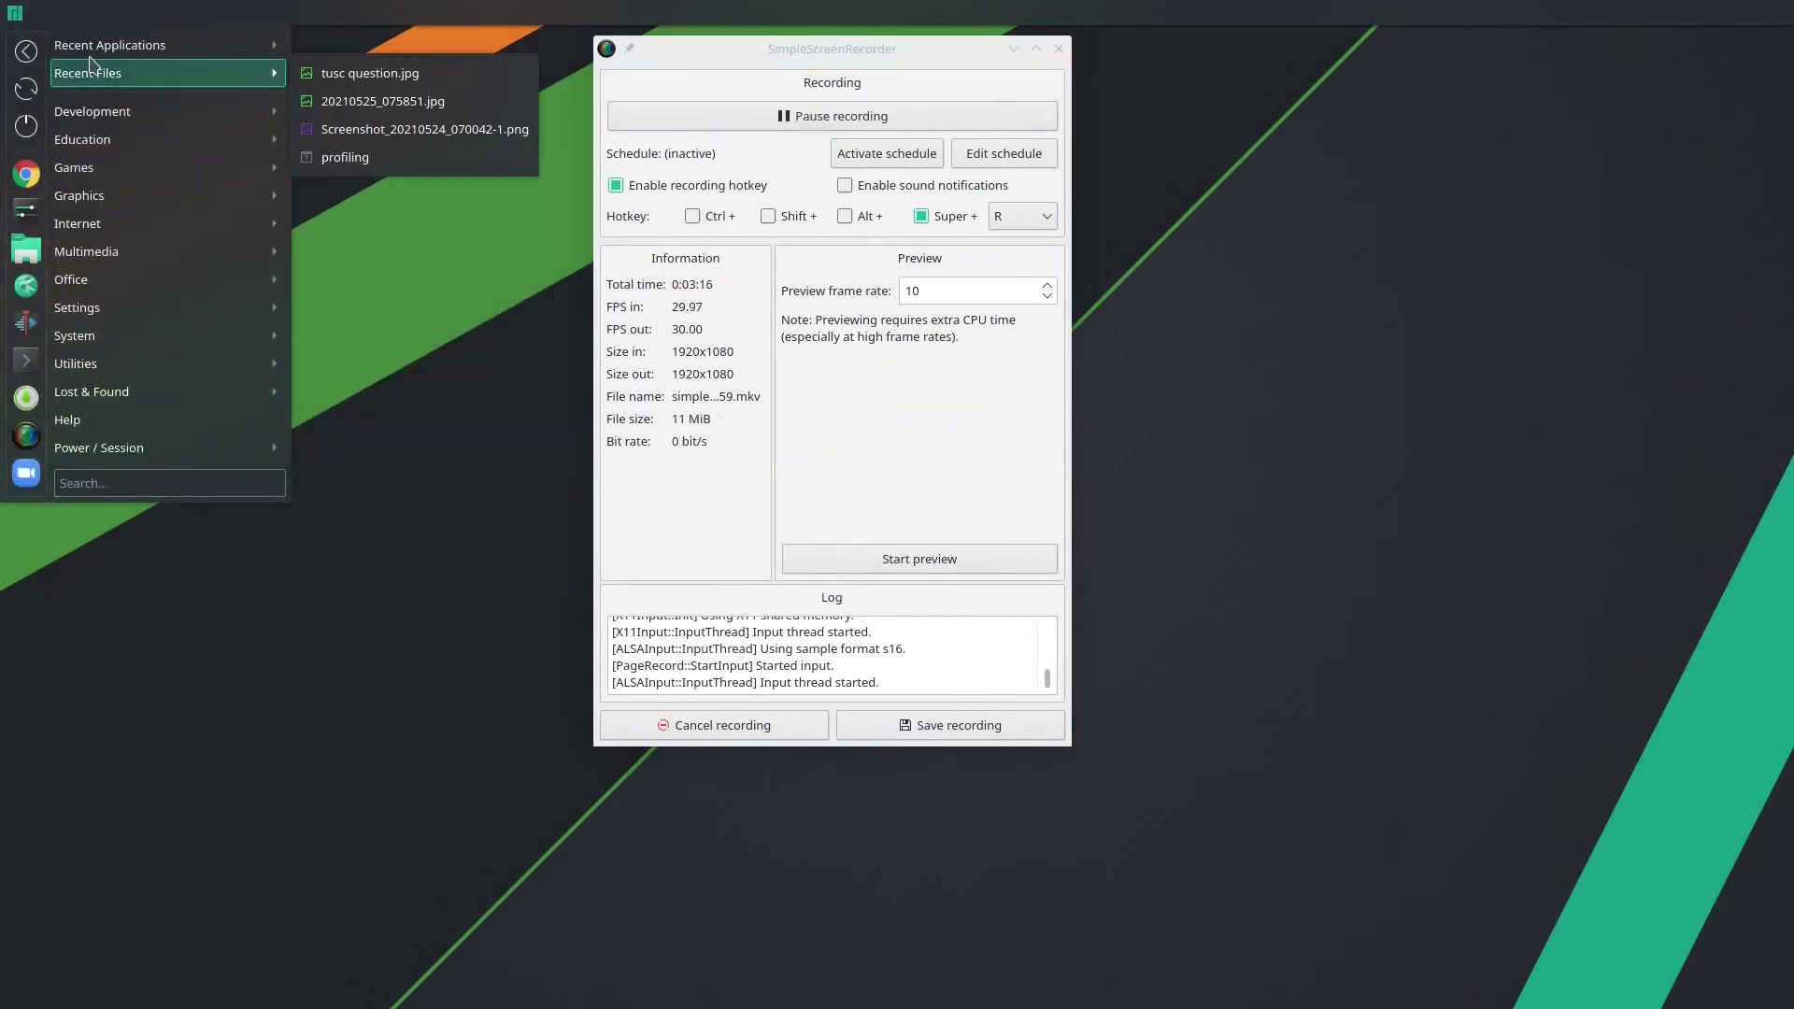
mouse_move(161, 169)
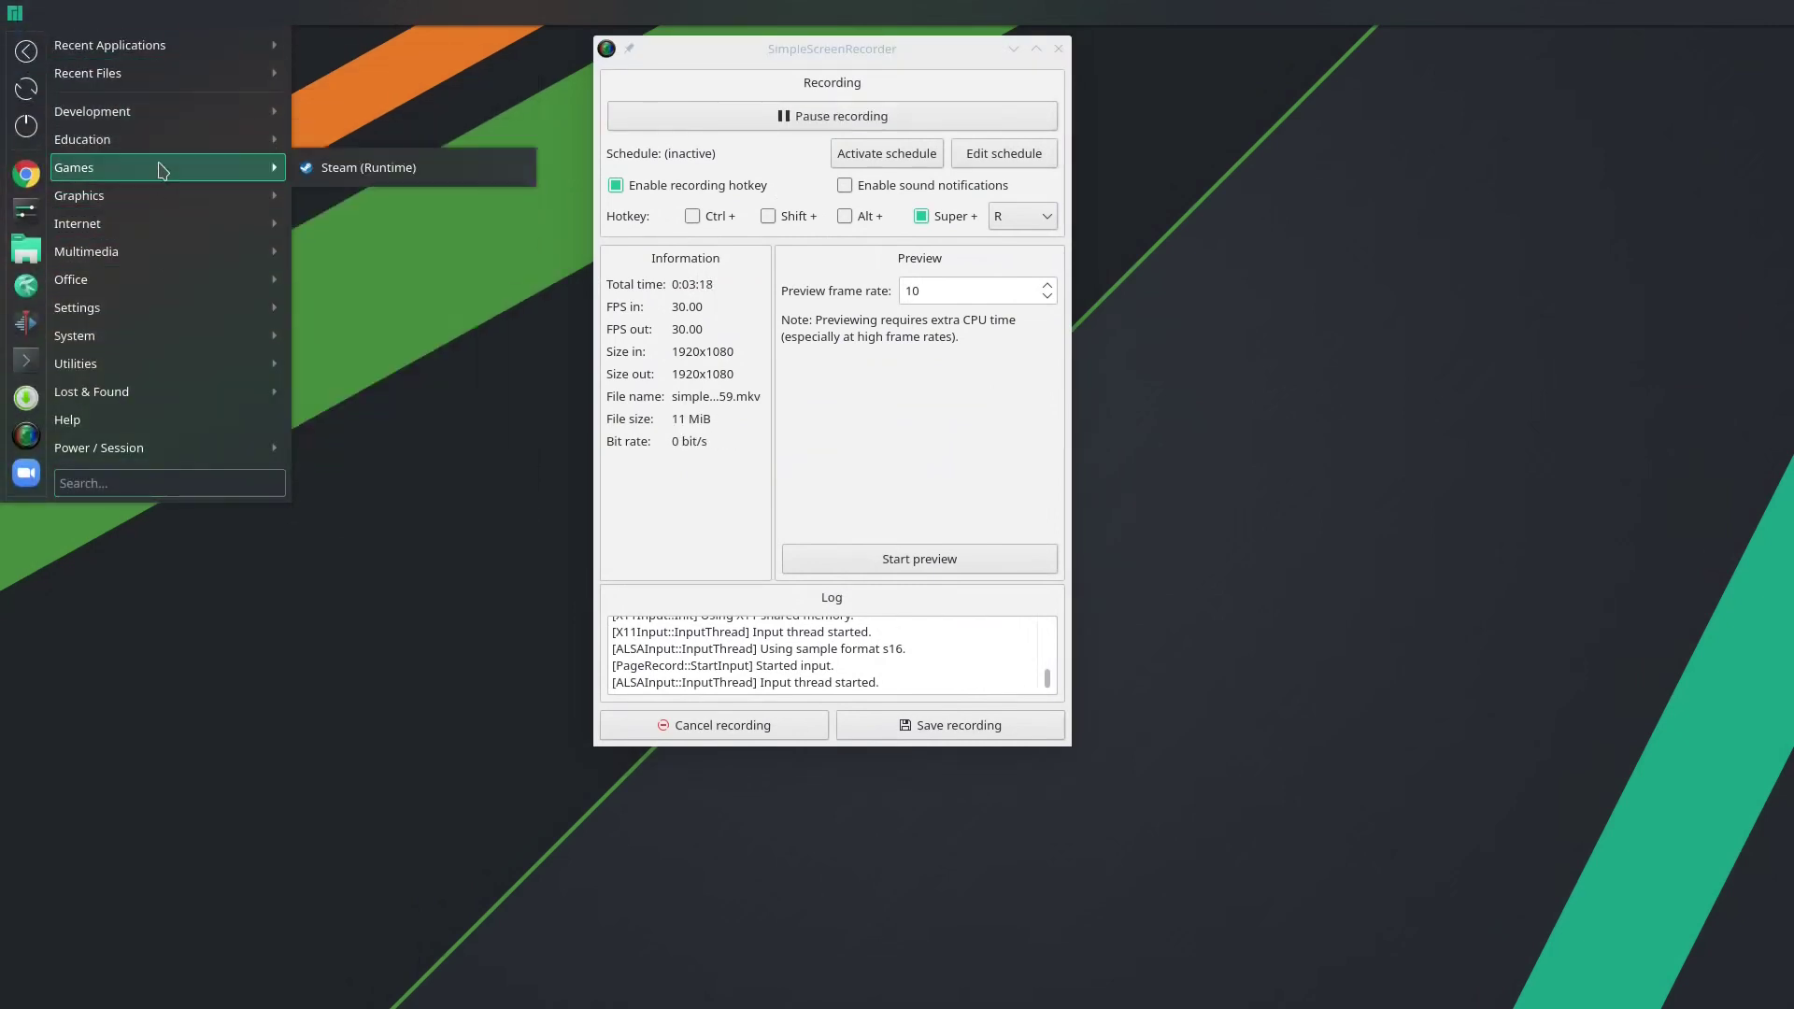
click(498, 182)
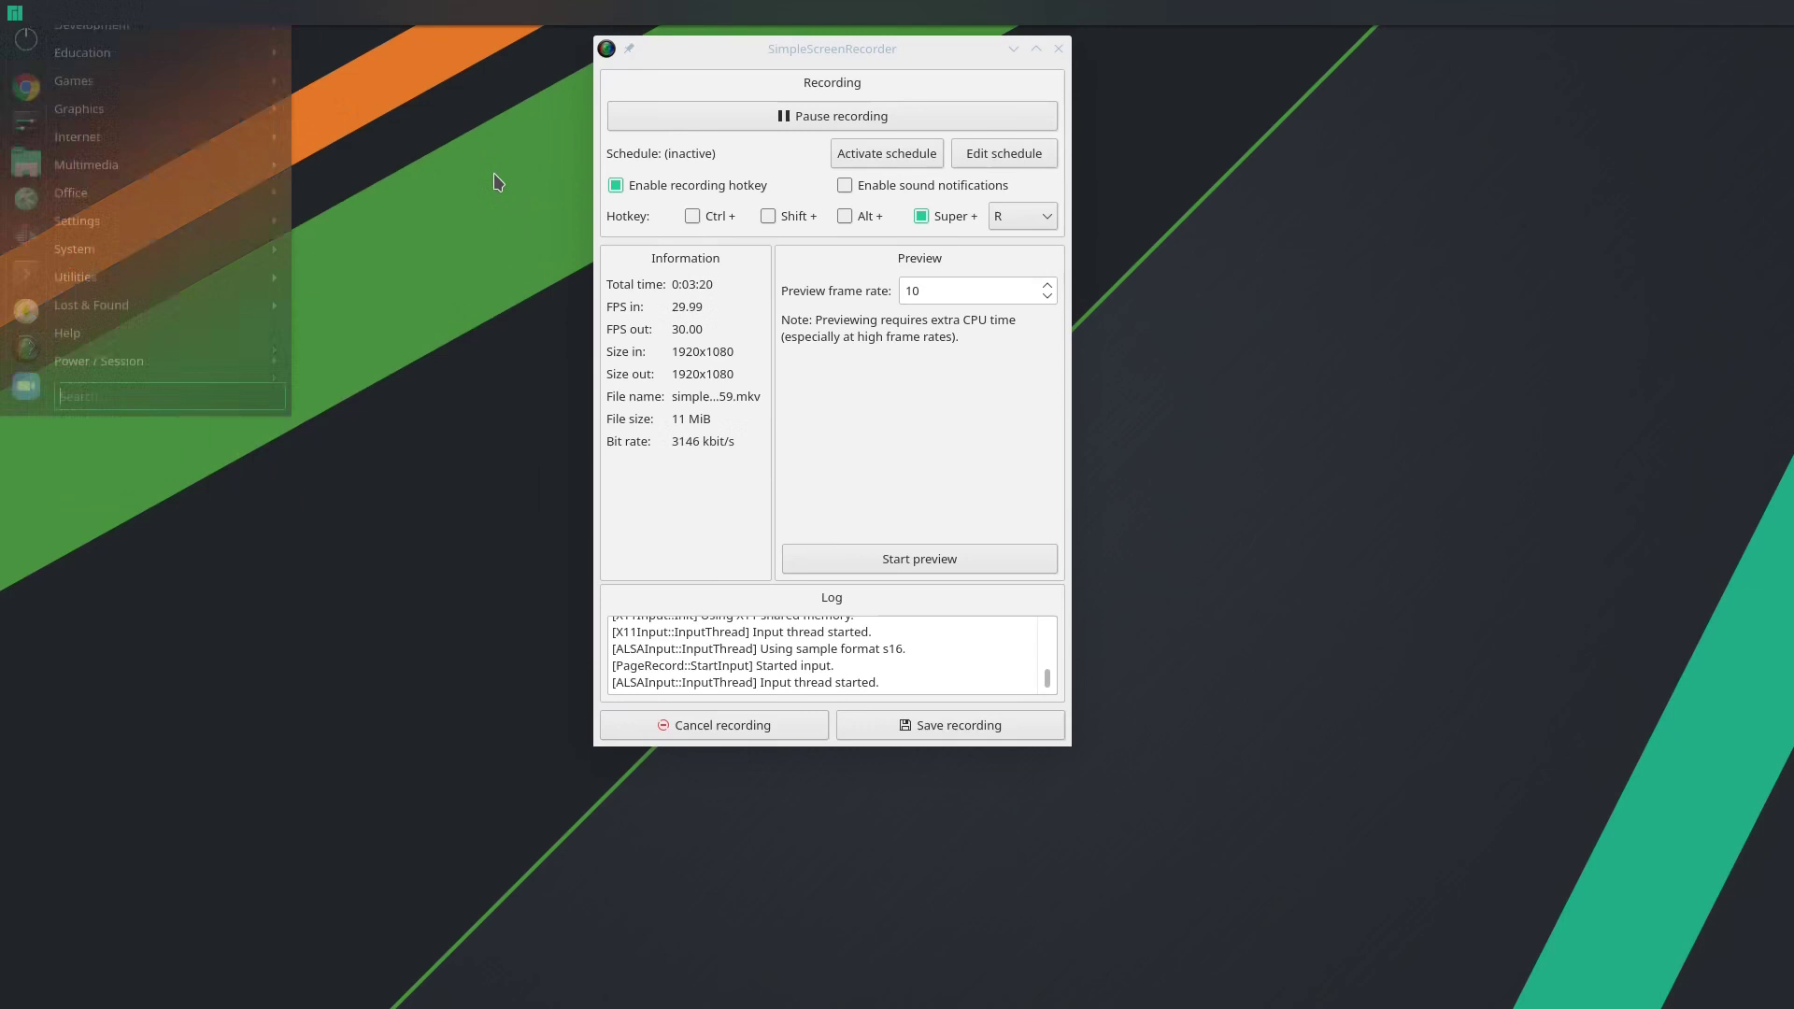
click(797, 58)
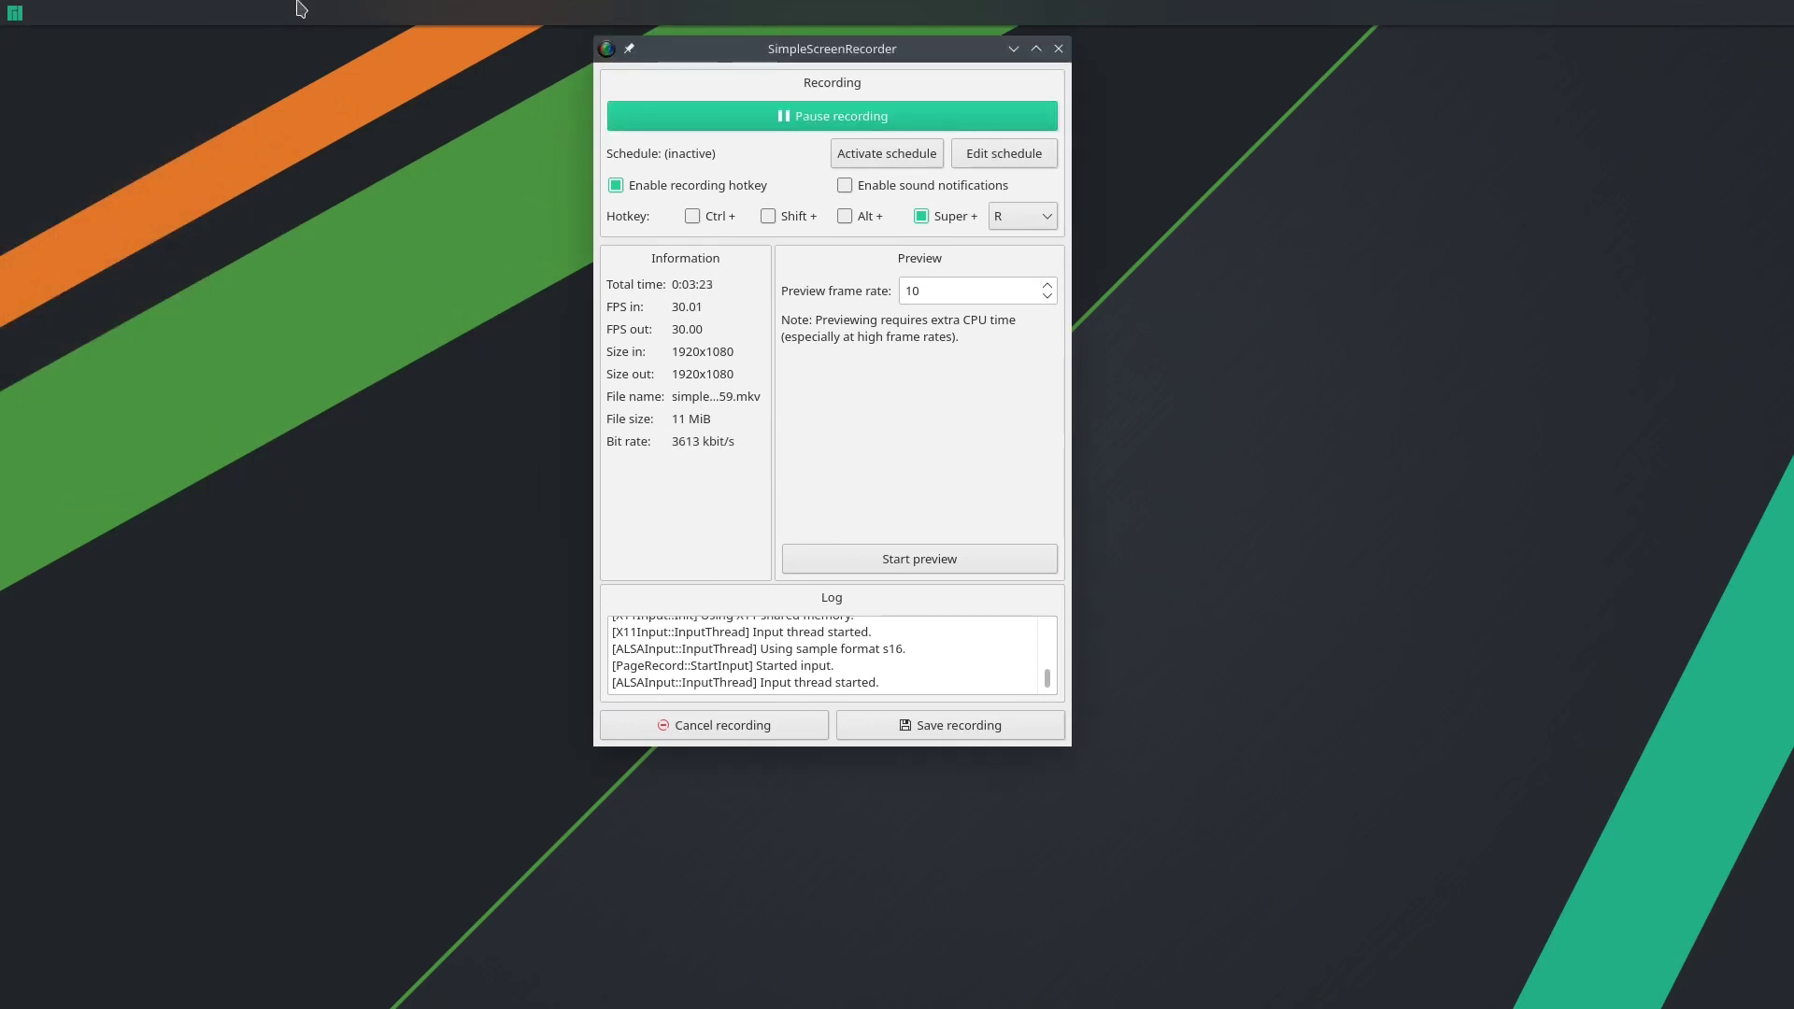
right_click(299, 7)
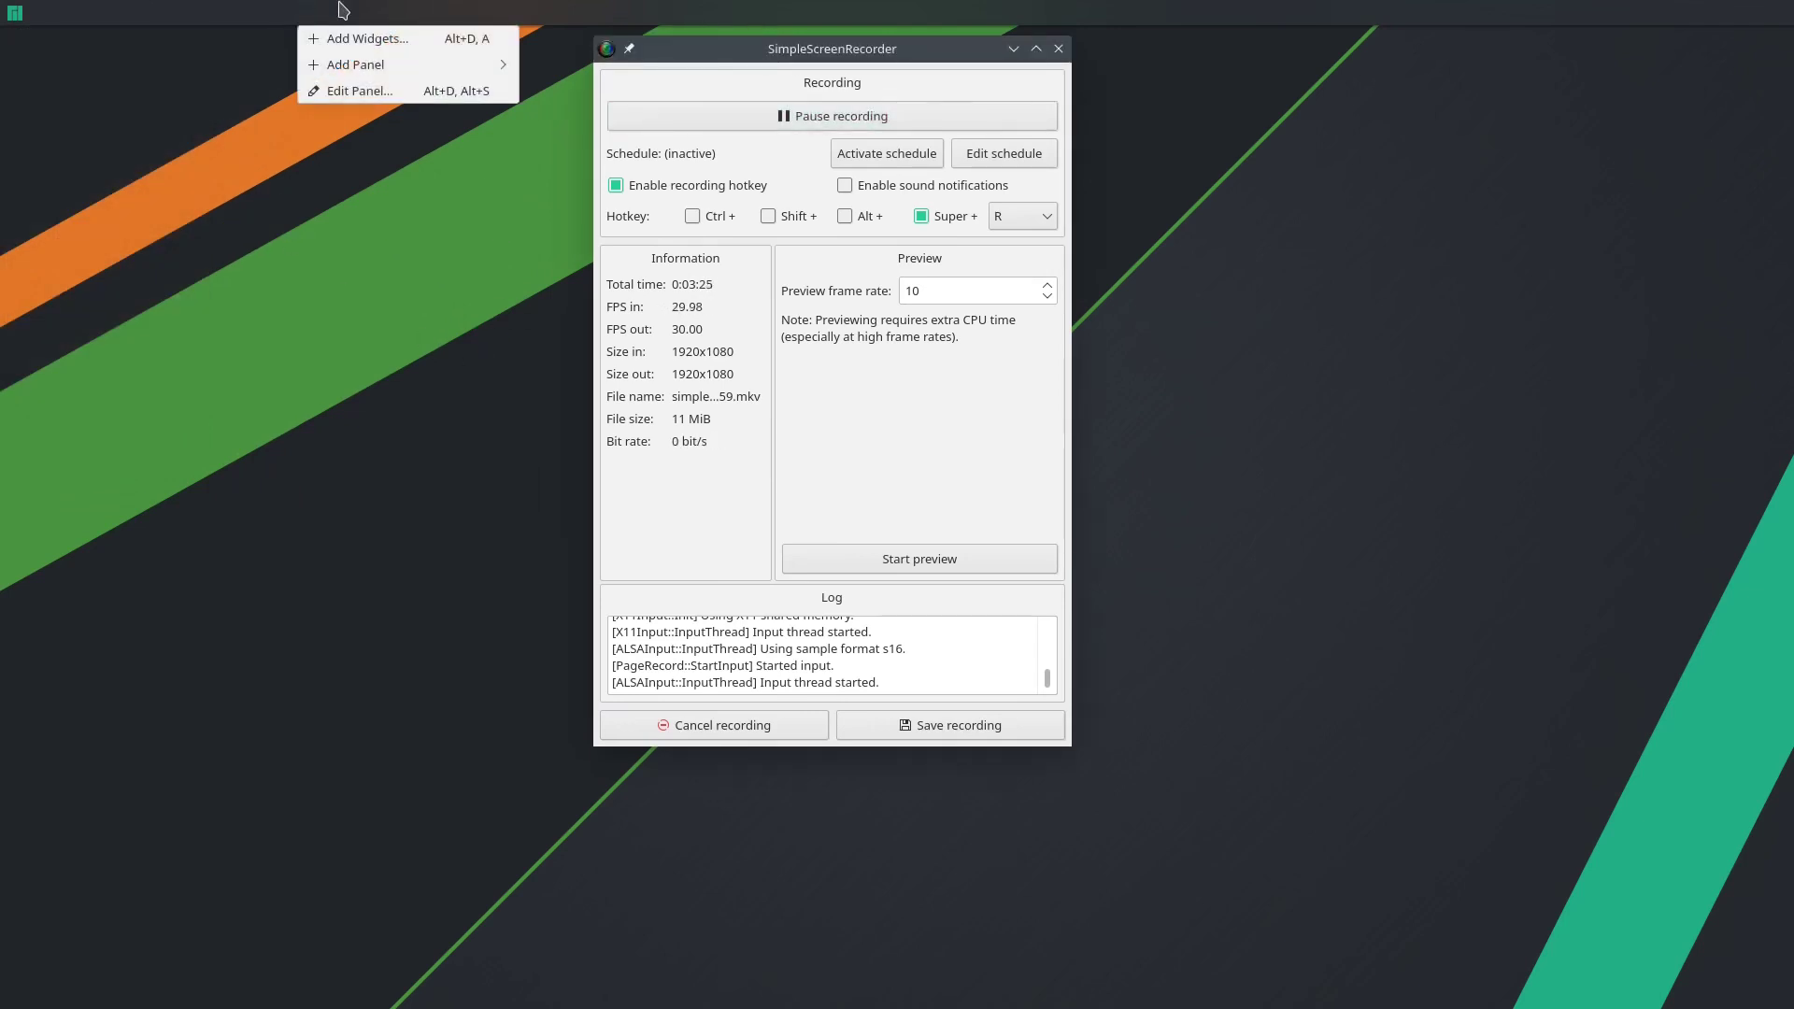
Step: Add the System Tray, found by searching 'system', to the top panel's right end
click(423, 44)
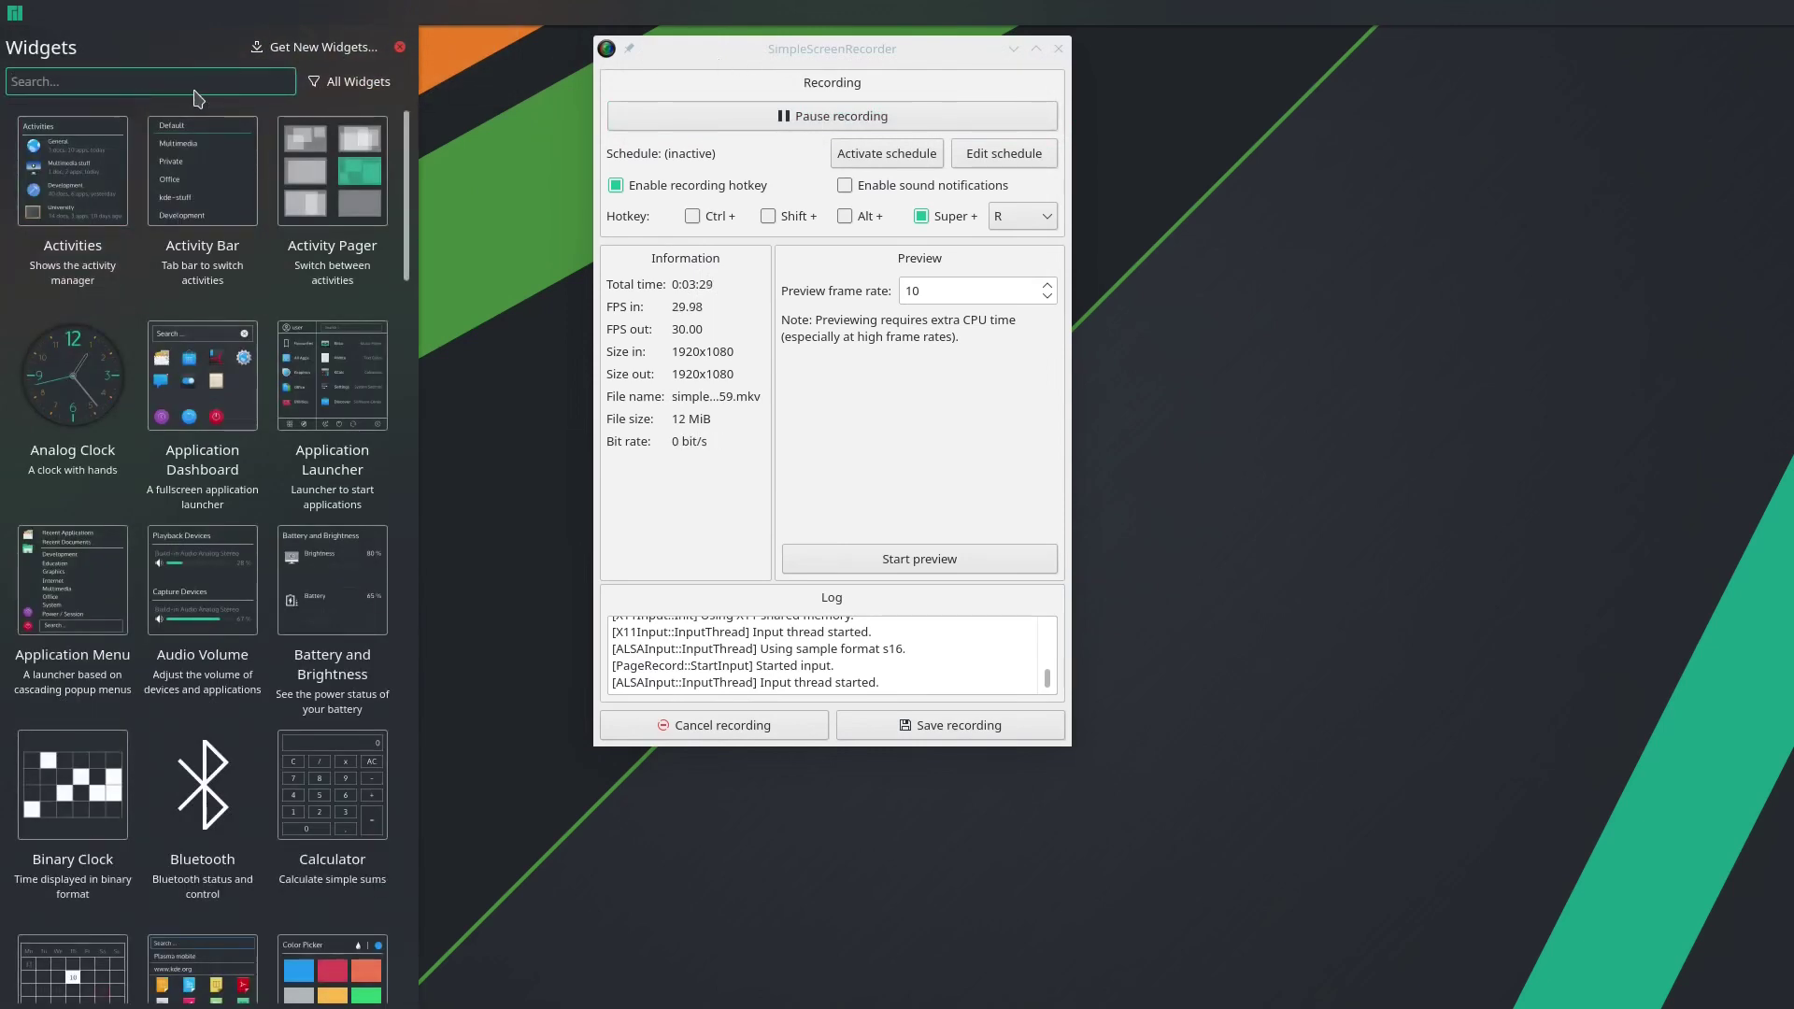
text(system)
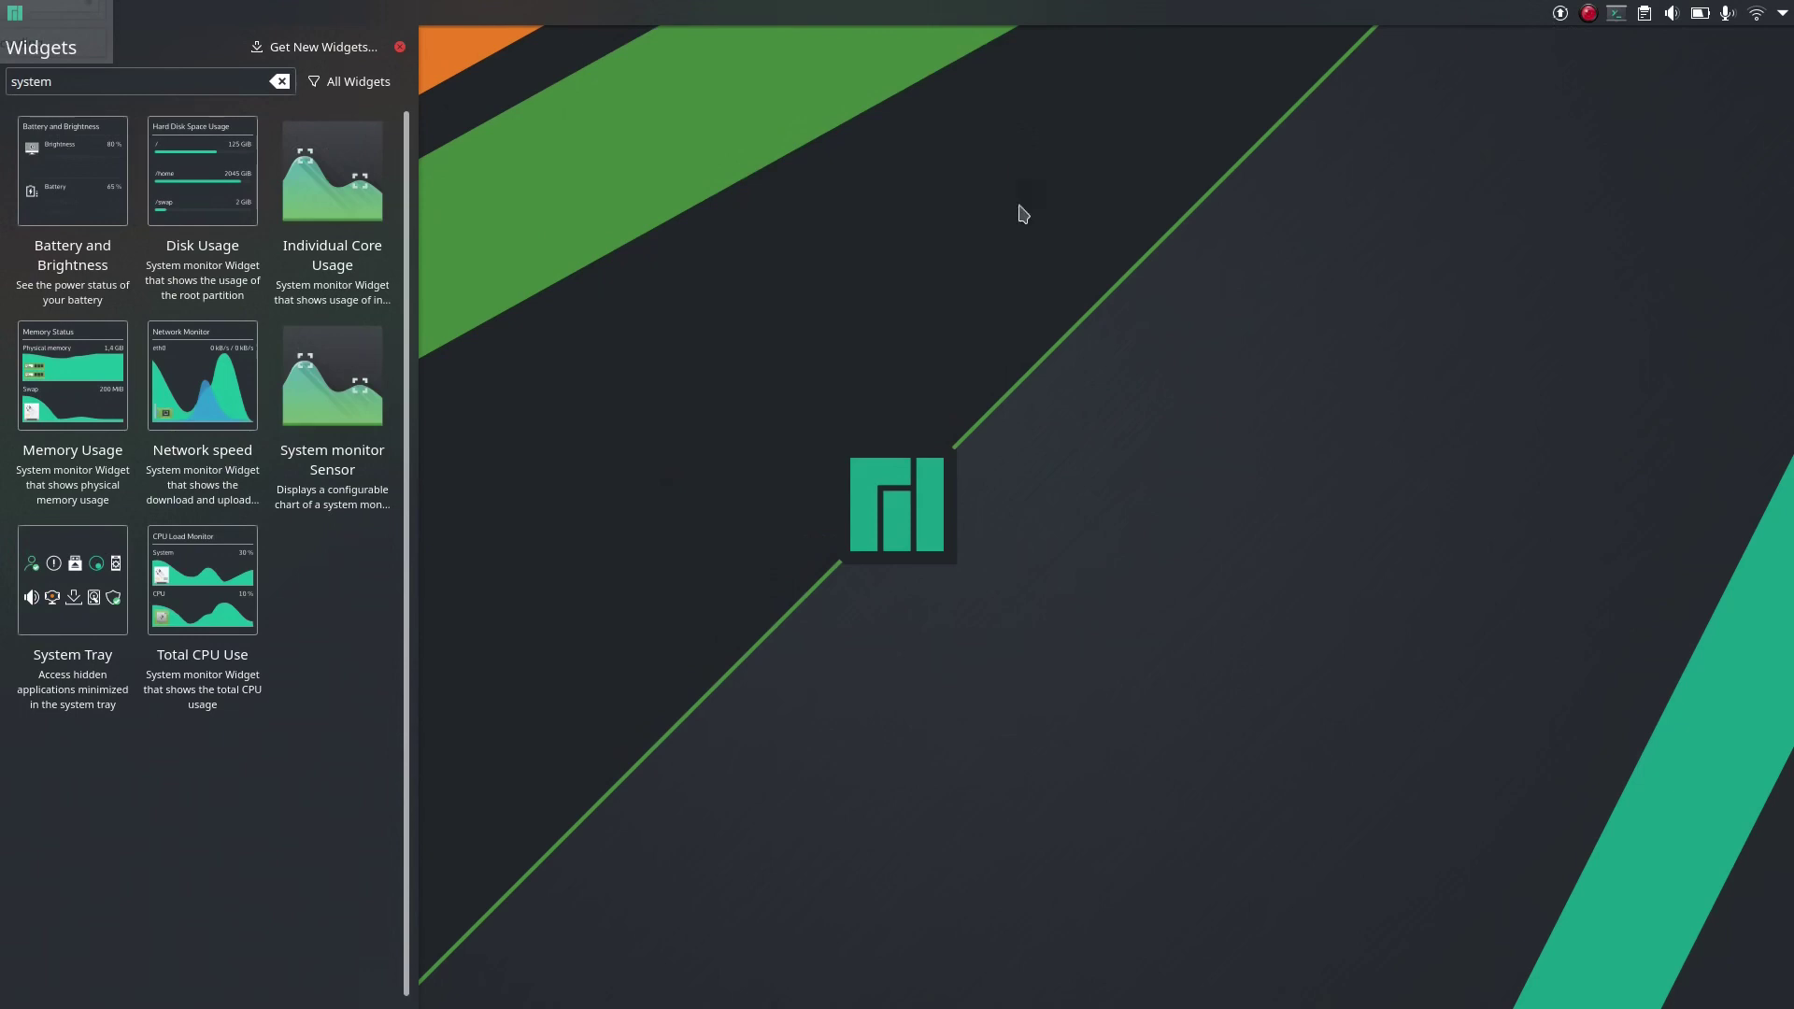
click(279, 81)
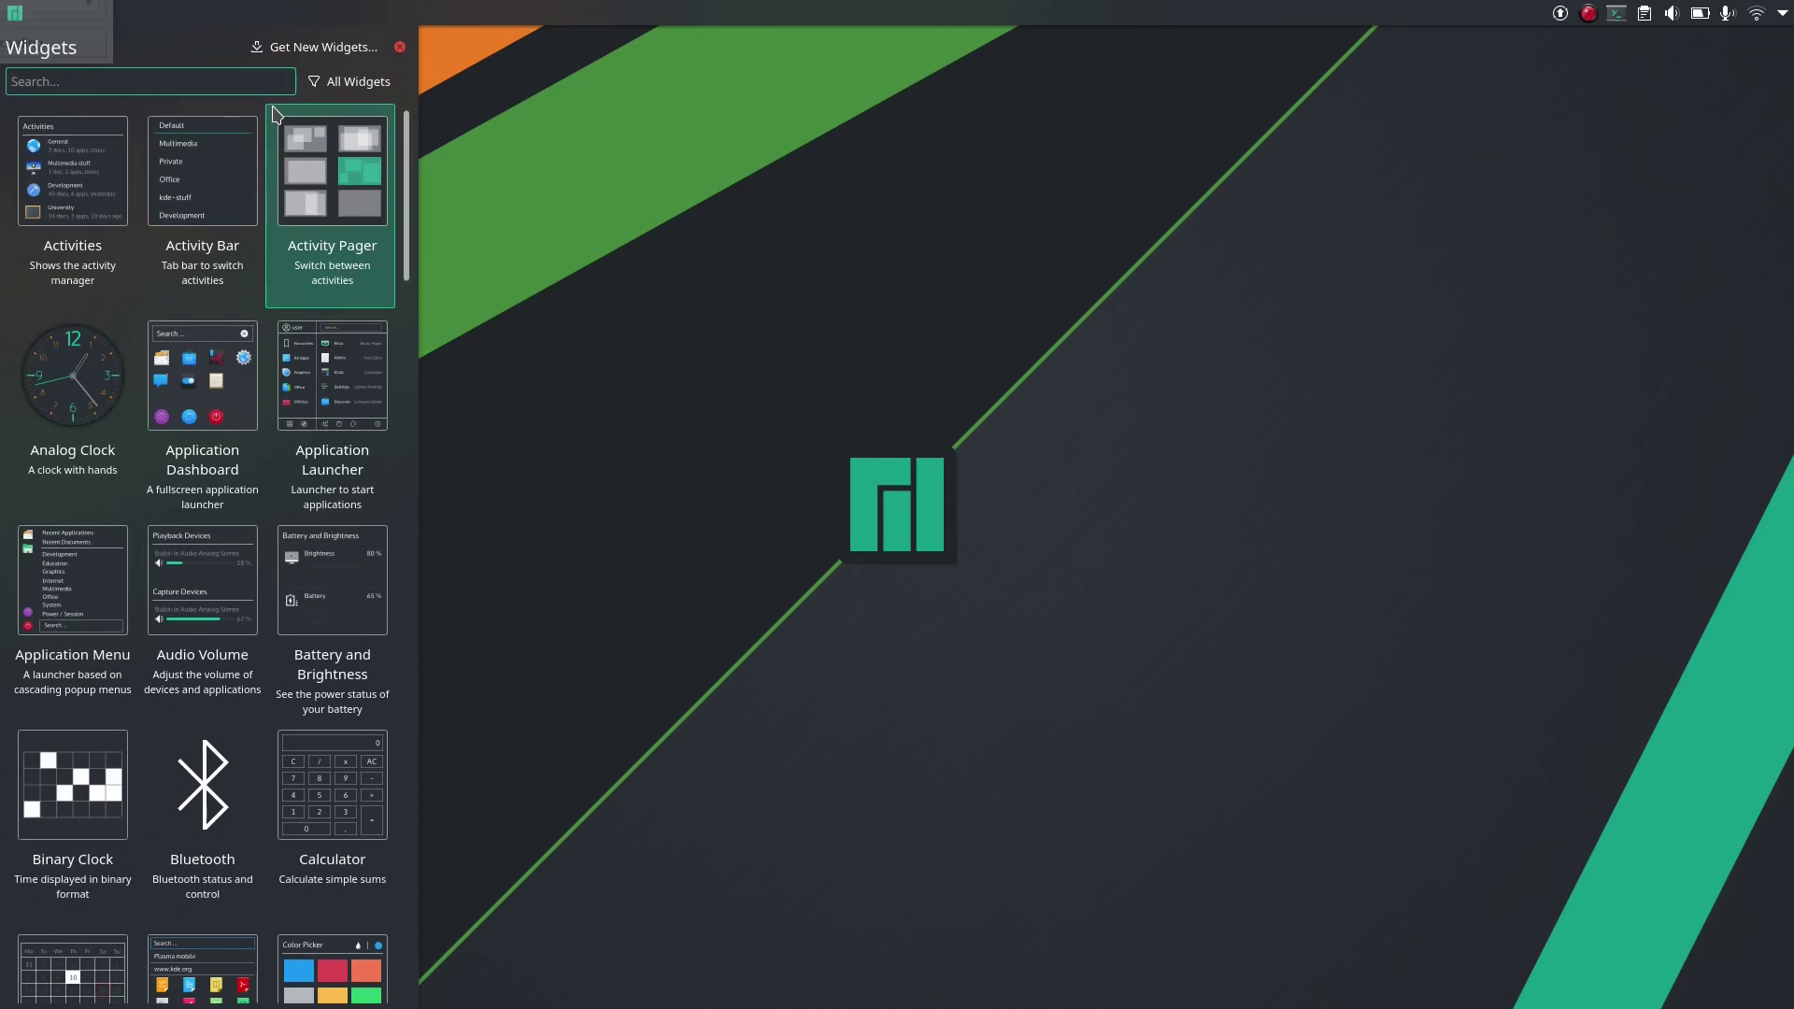
Step: Place a Digital Clock, found by searching 'digita', at the top panel's right end
text(digita)
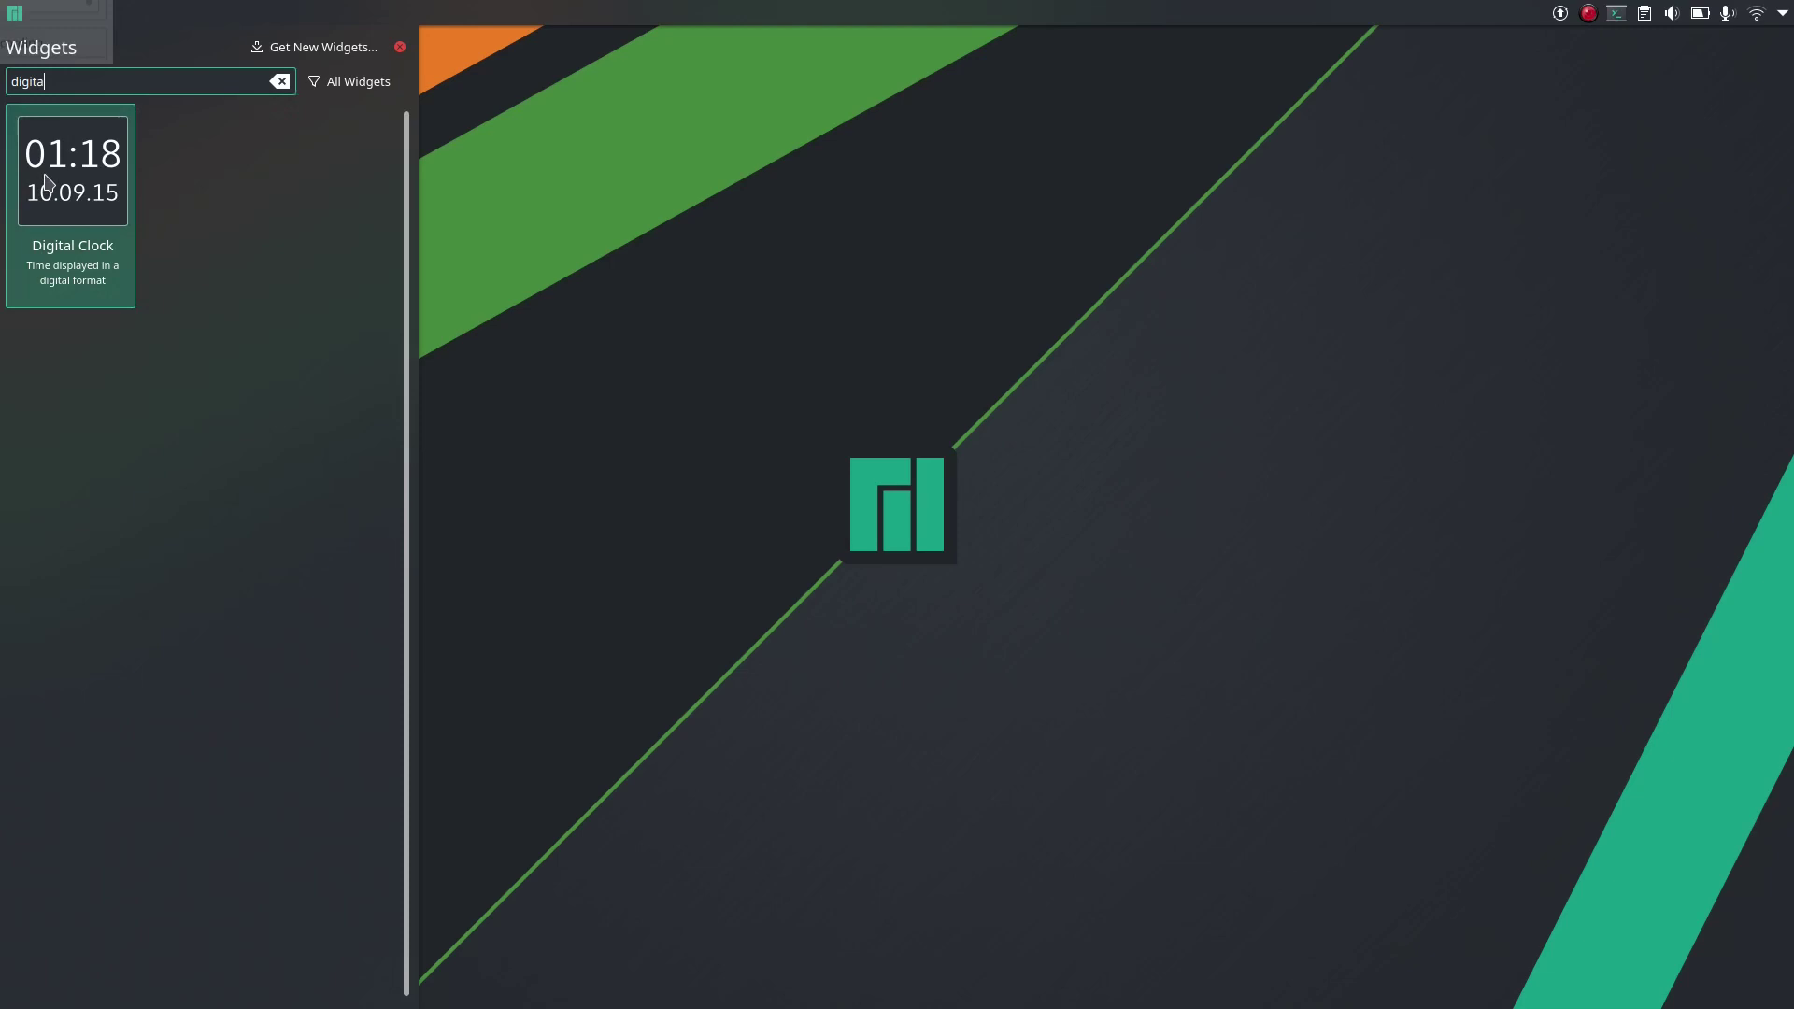
drag(60, 178, 1764, 8)
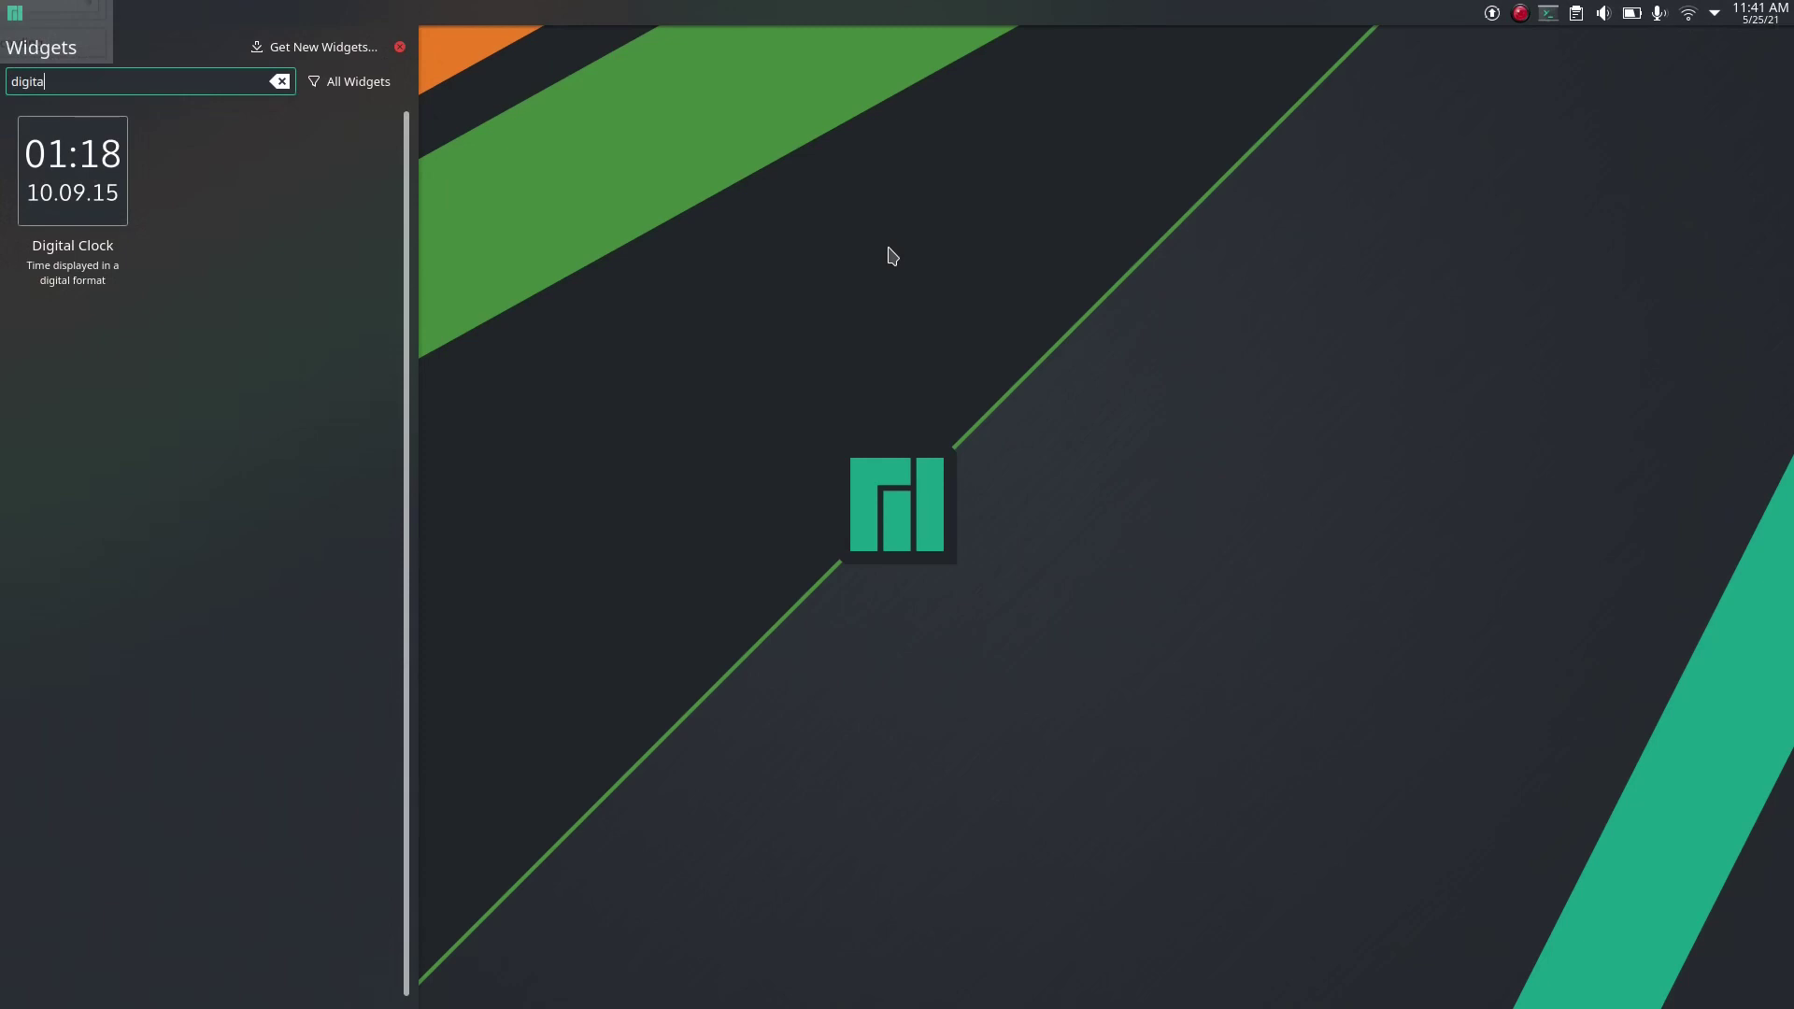
click(281, 82)
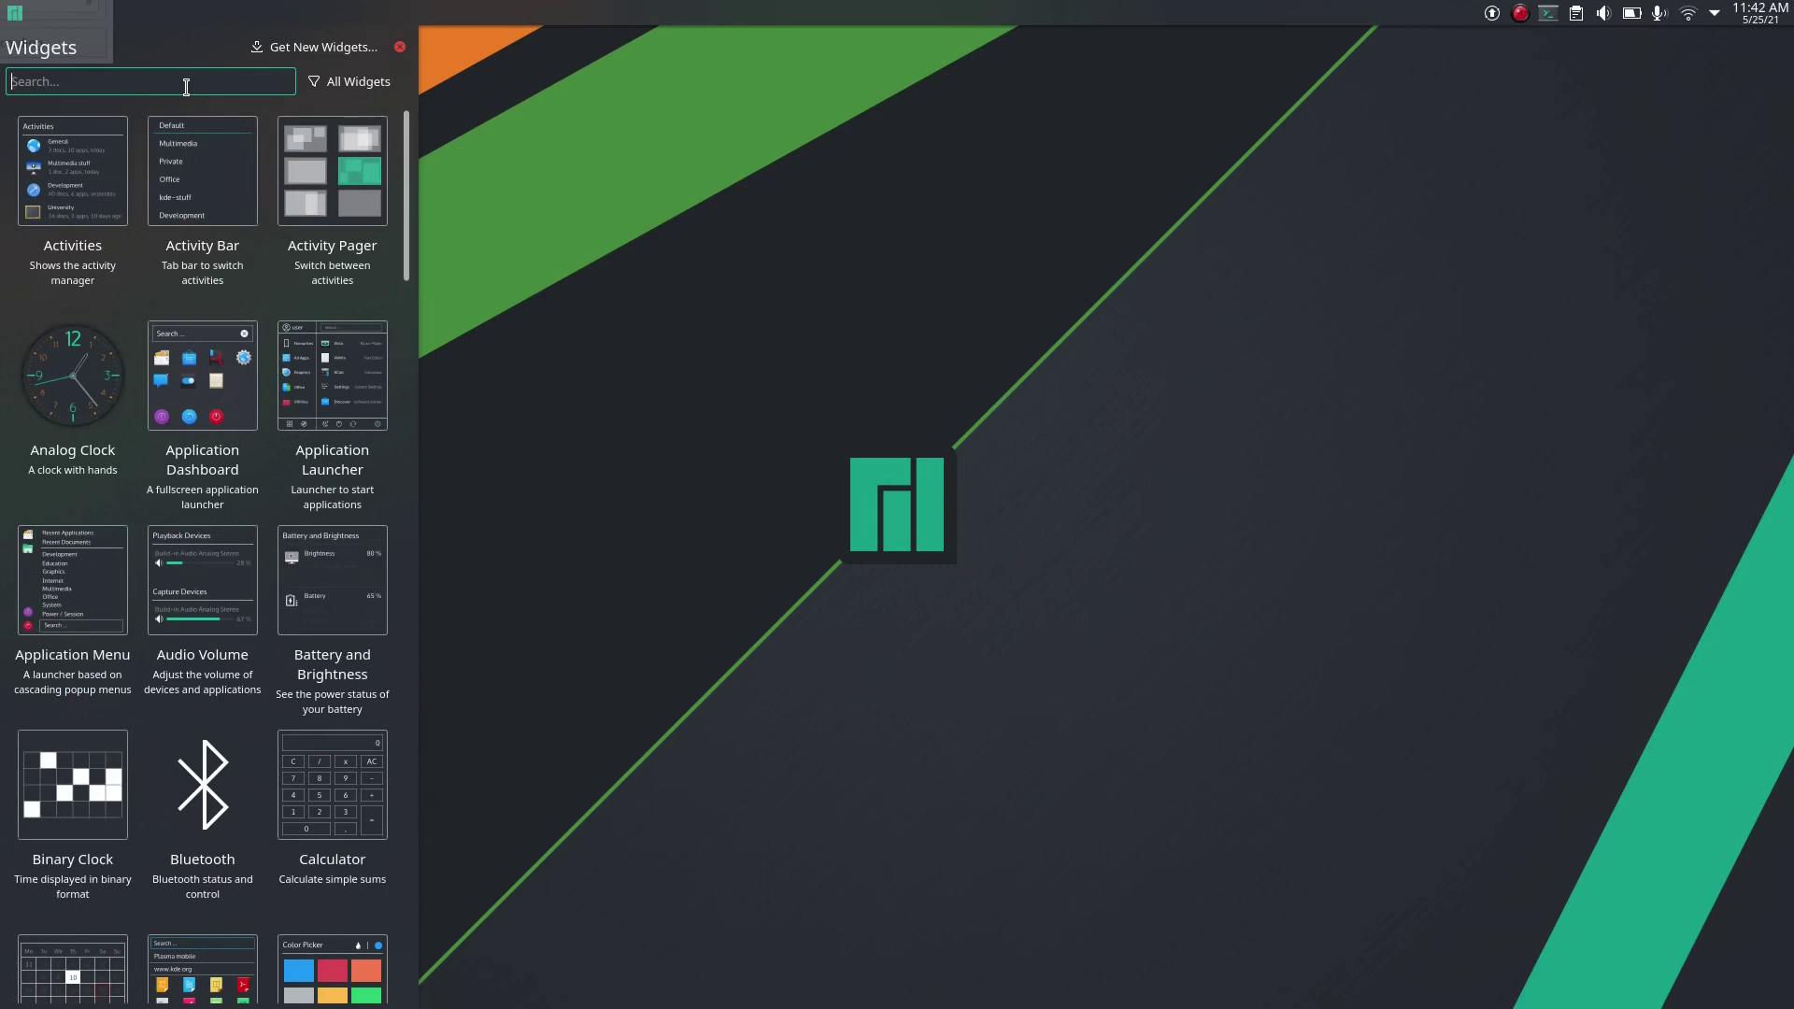
Step: Add a Show Desktop button, found by searching 'show', and close the Widgets sidebar
text(show)
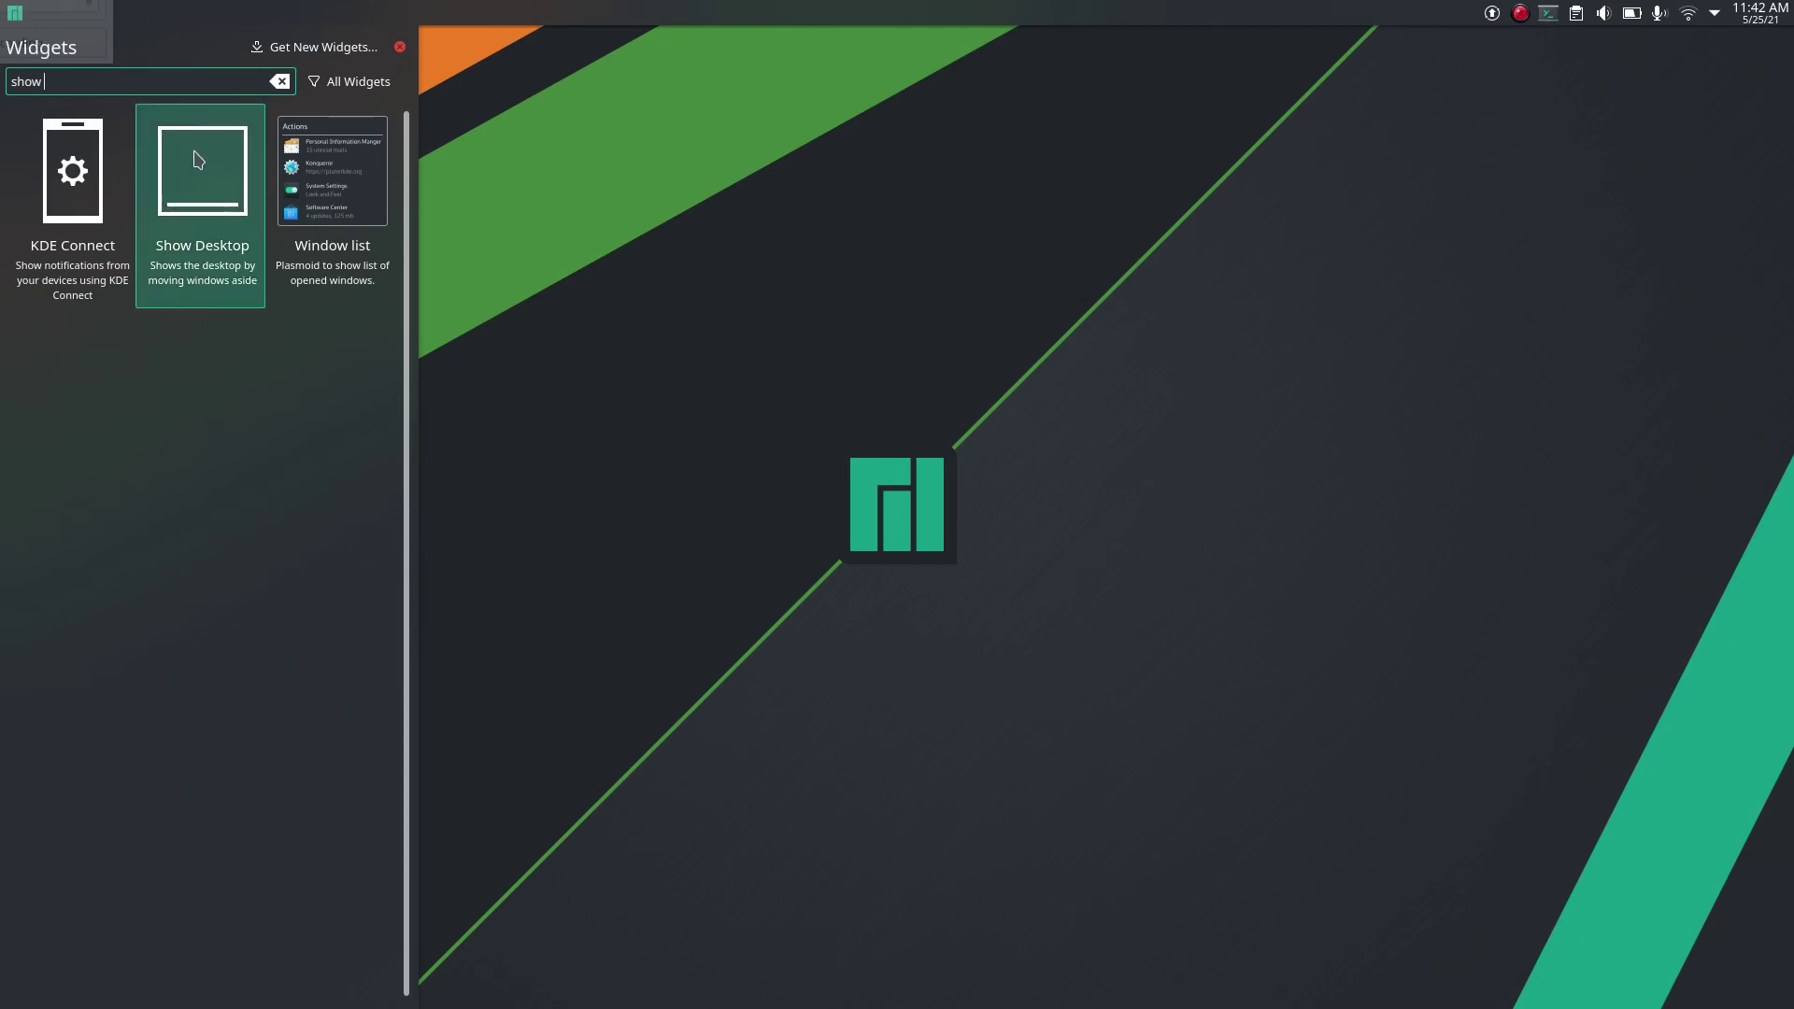
drag(196, 177, 681, 25)
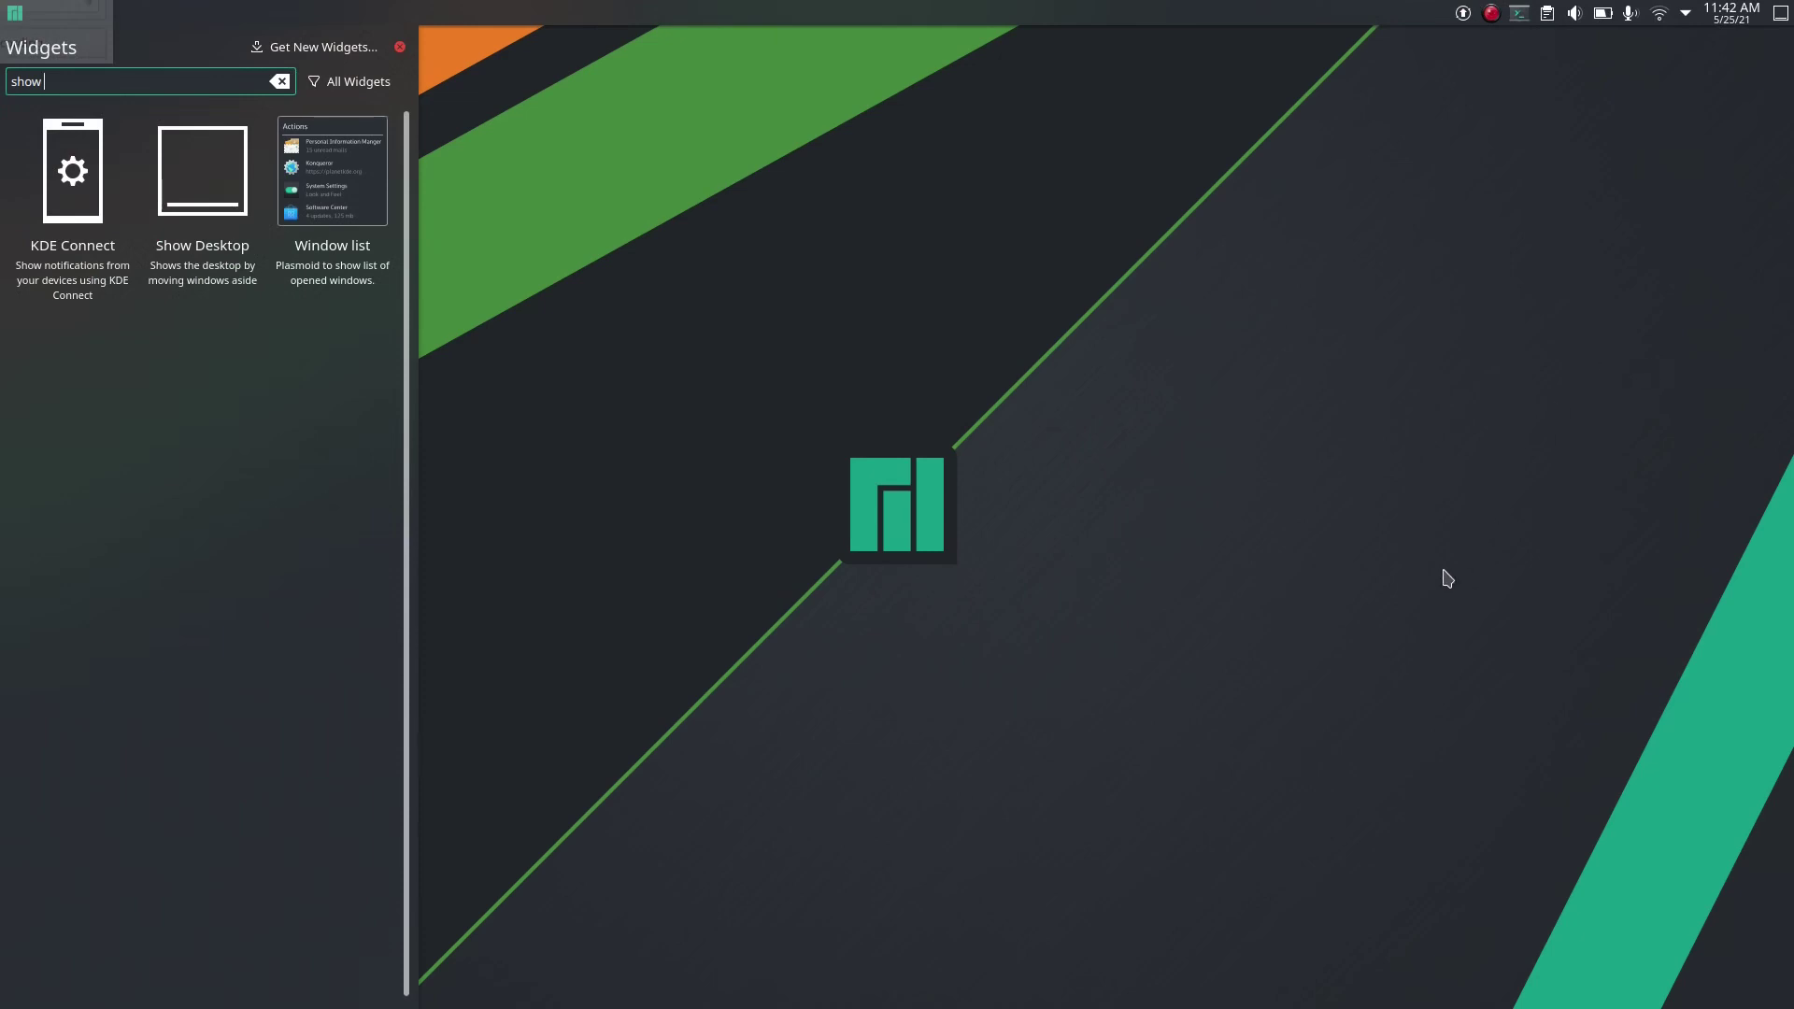
click(400, 48)
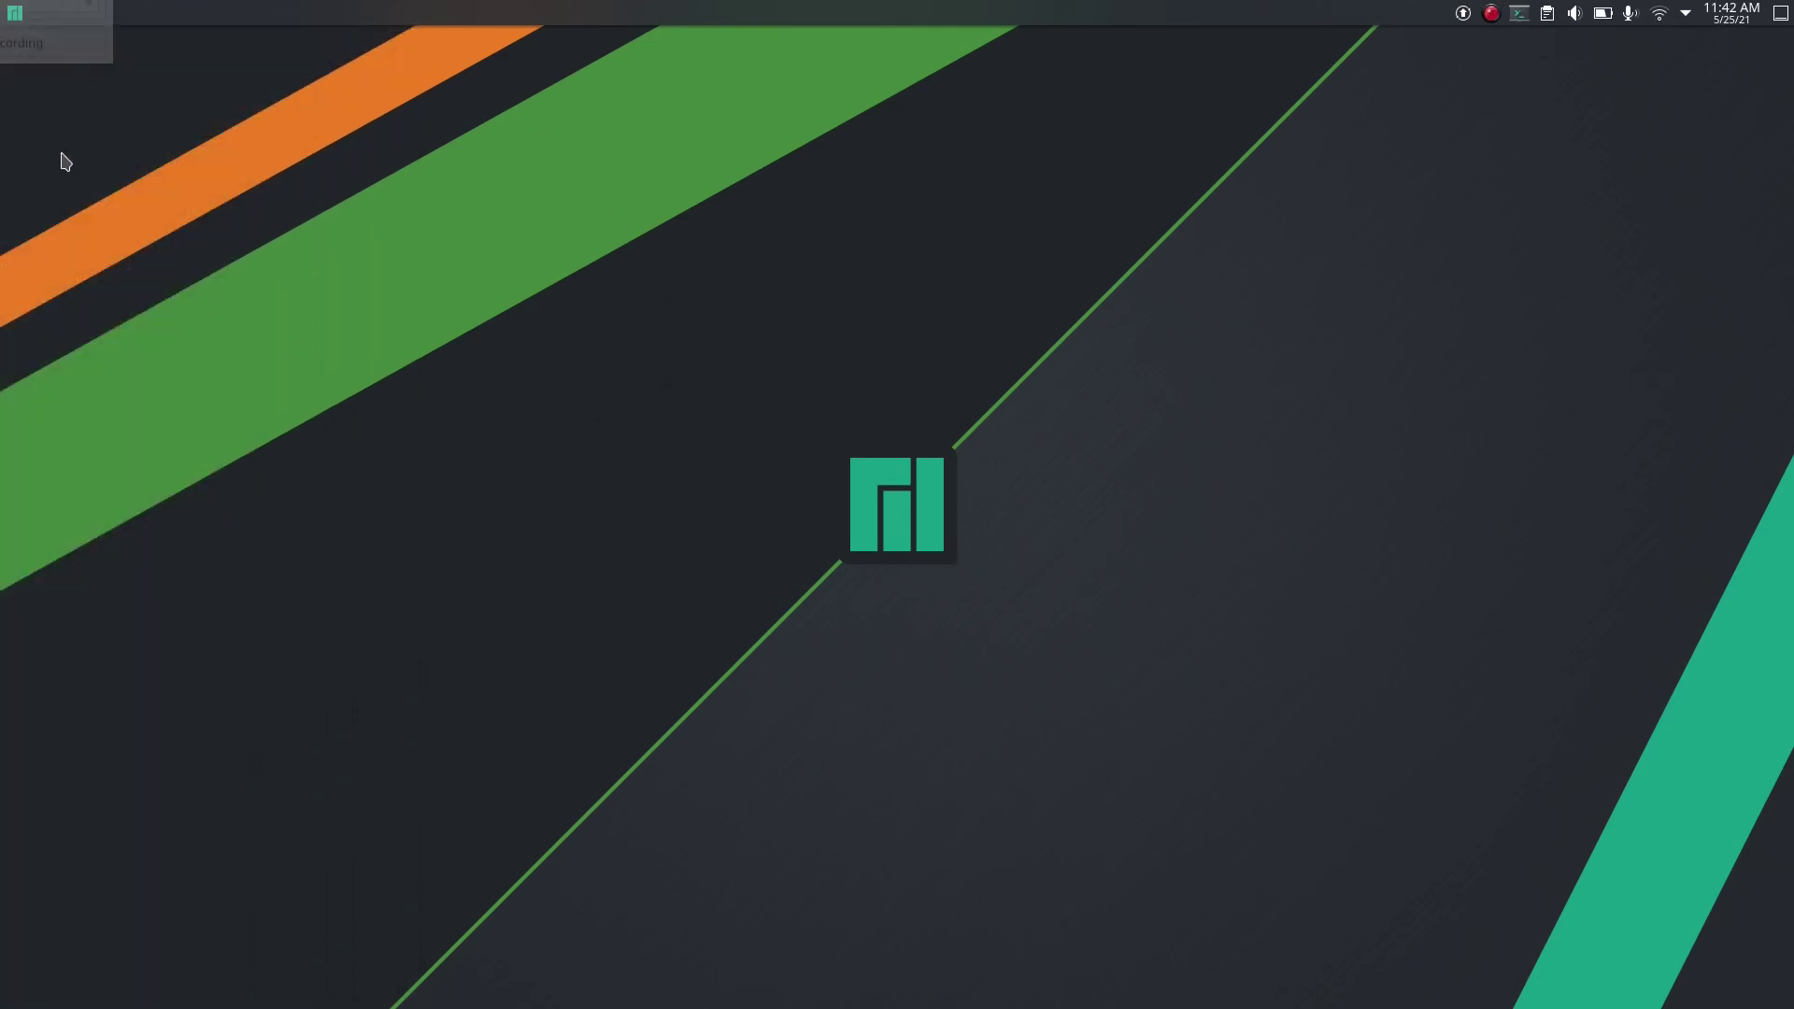
click(15, 12)
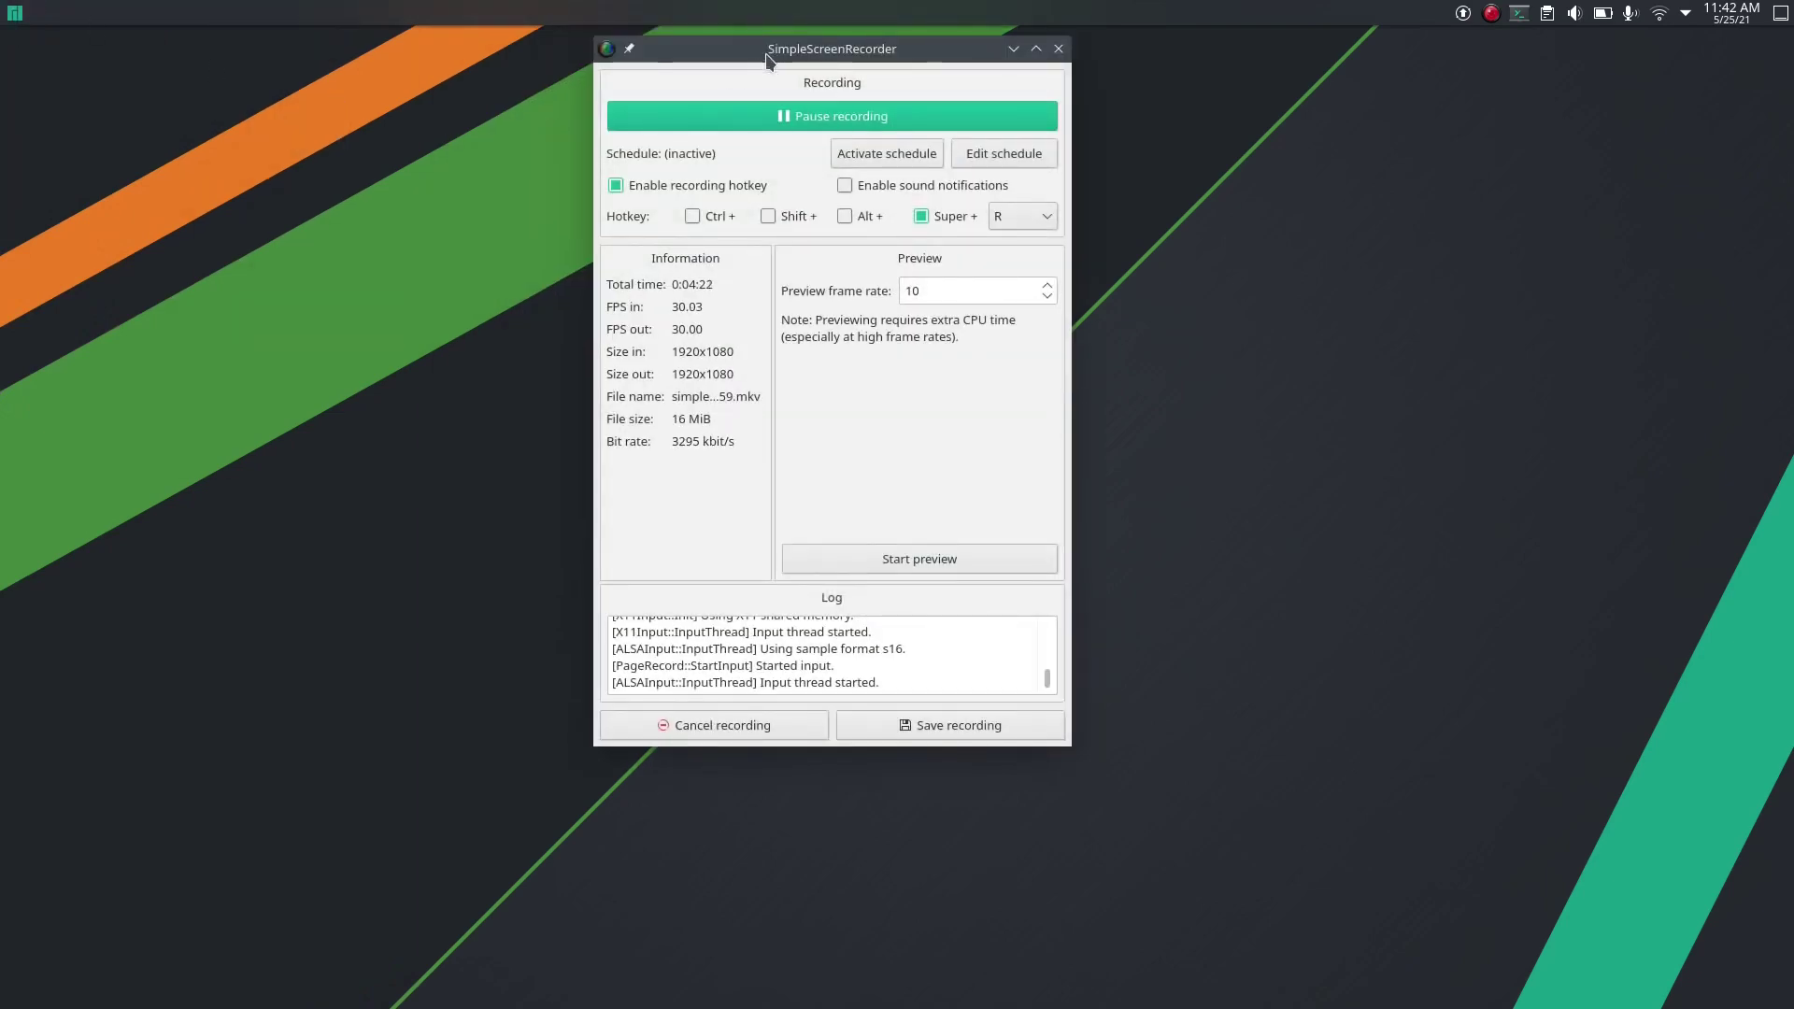
click(1022, 134)
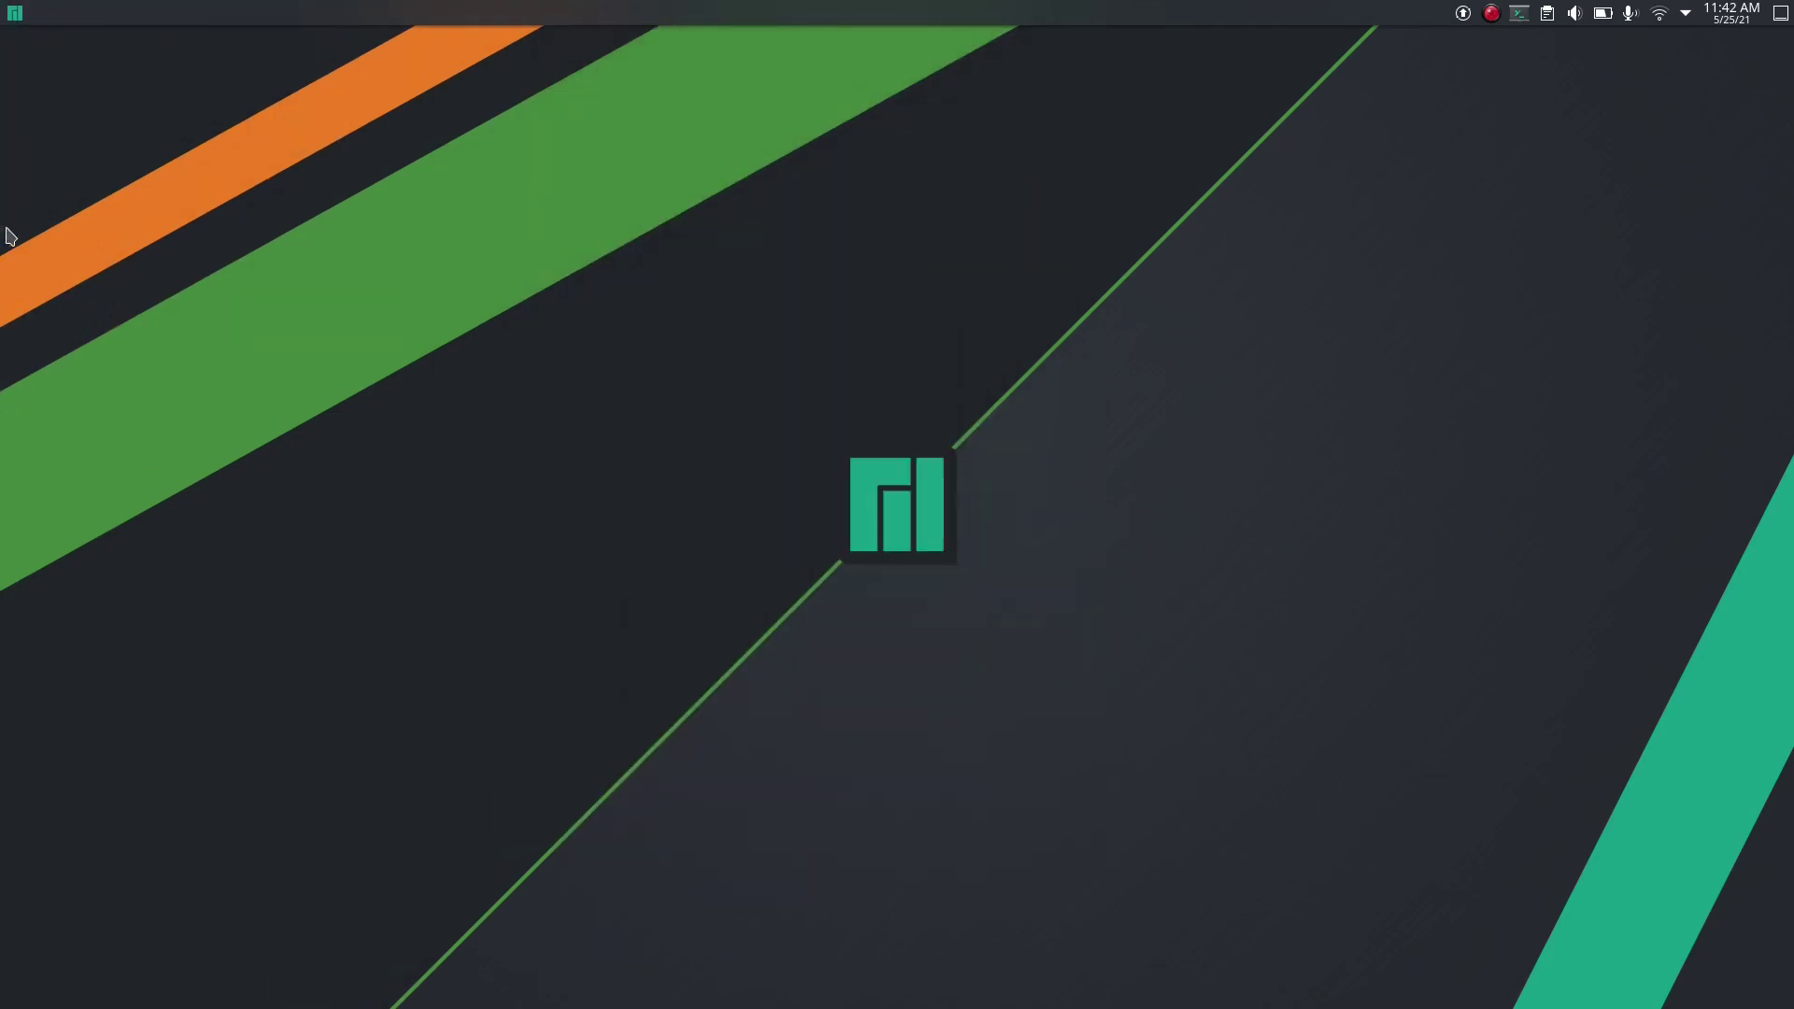
Step: Launch Dolphin from the launcher's favourites and move its window up and left
click(15, 12)
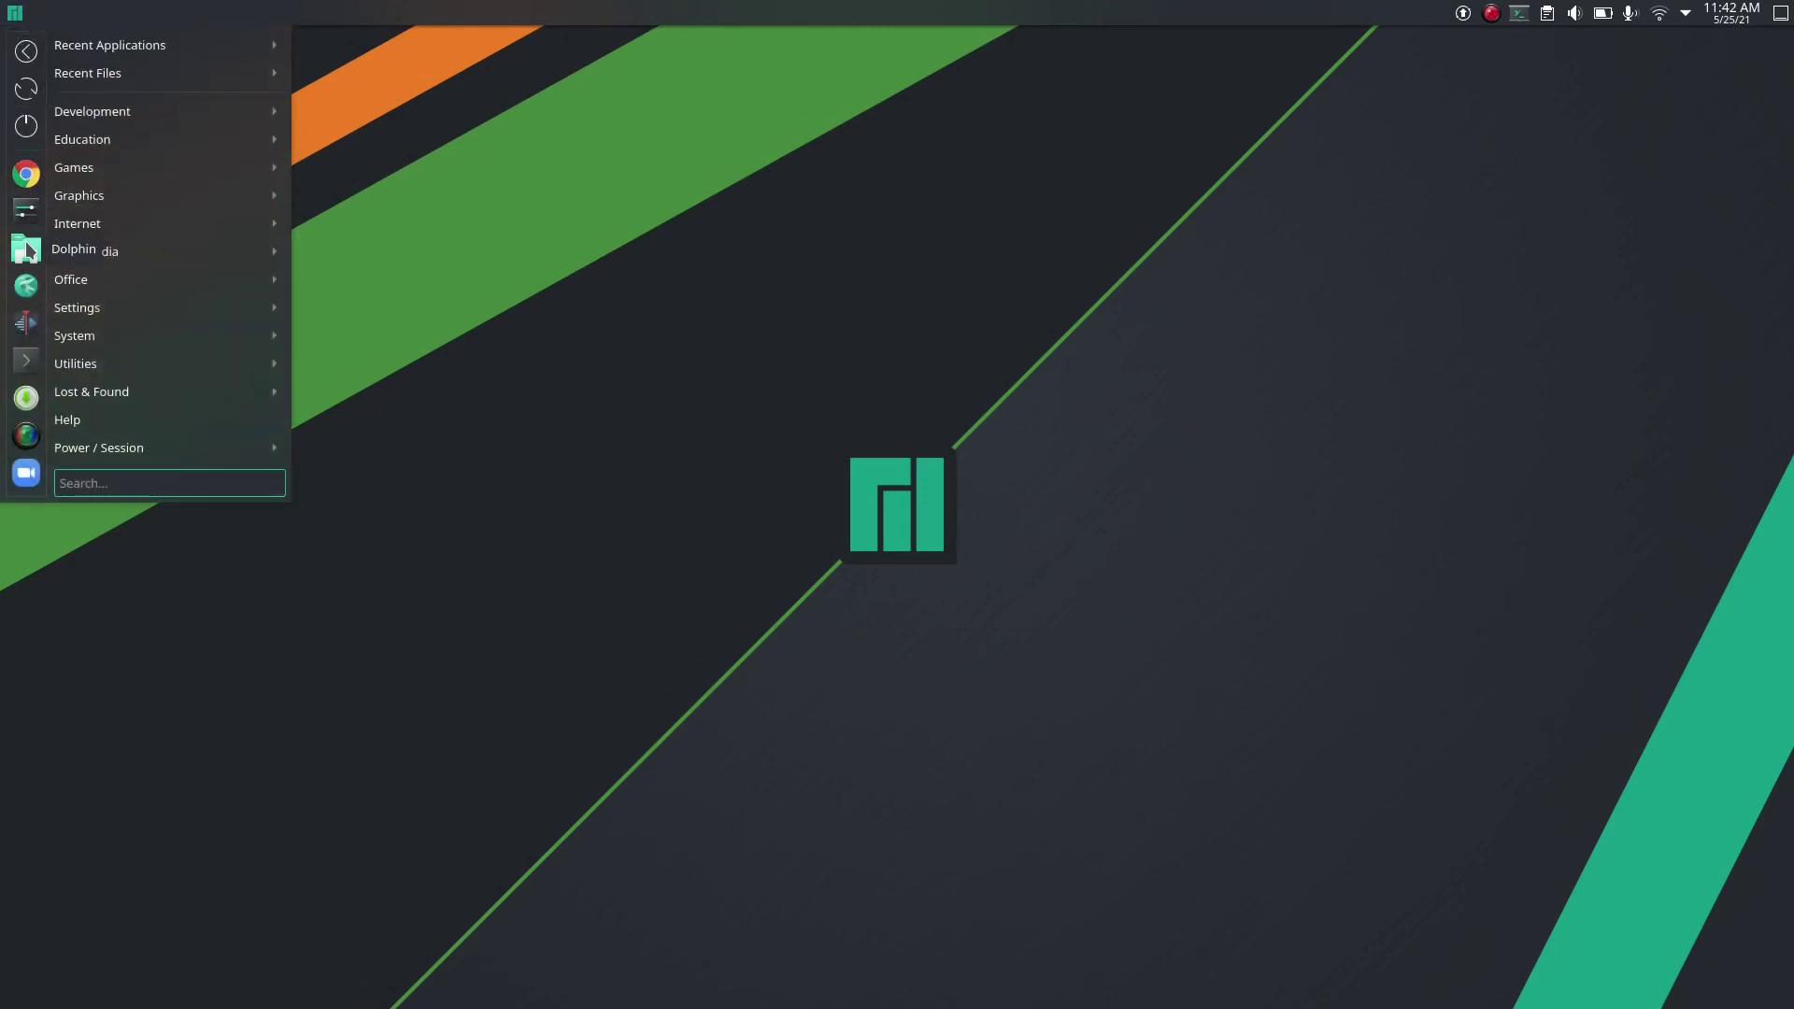
click(26, 248)
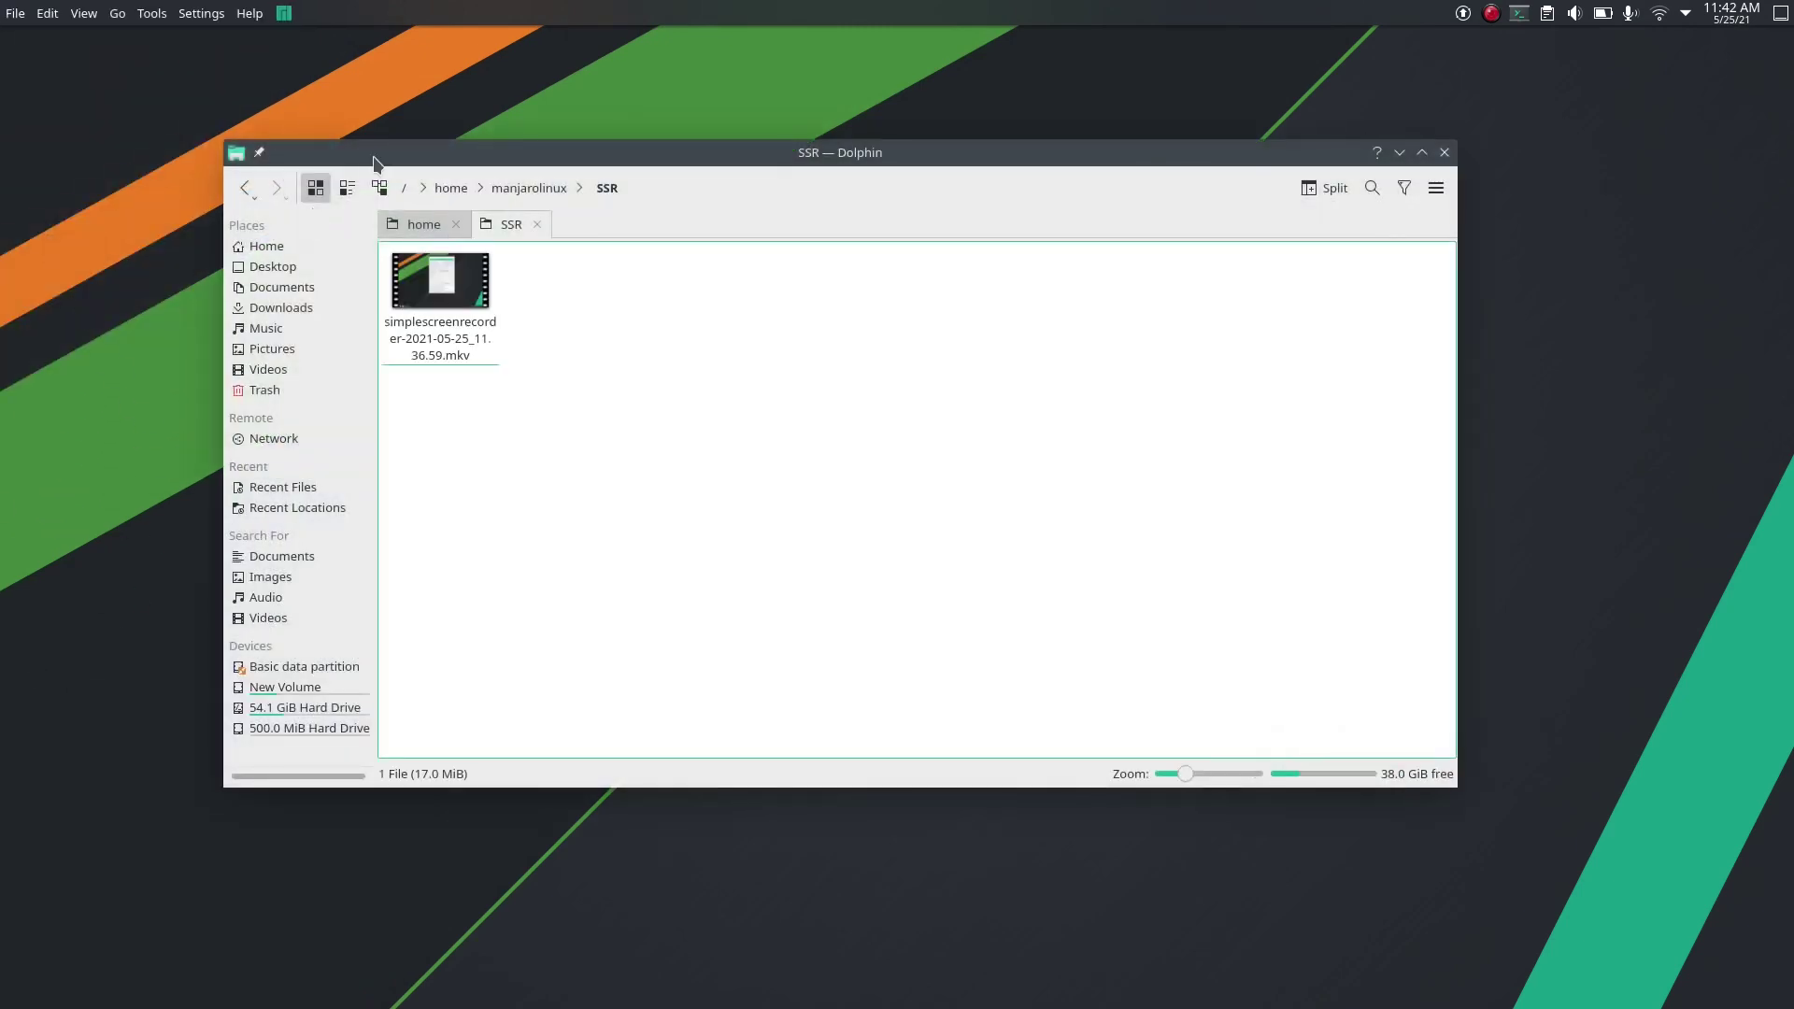
drag(375, 161, 256, 122)
Step: Browse Dolphin's File and Help menus in the top panel's global menu
click(15, 13)
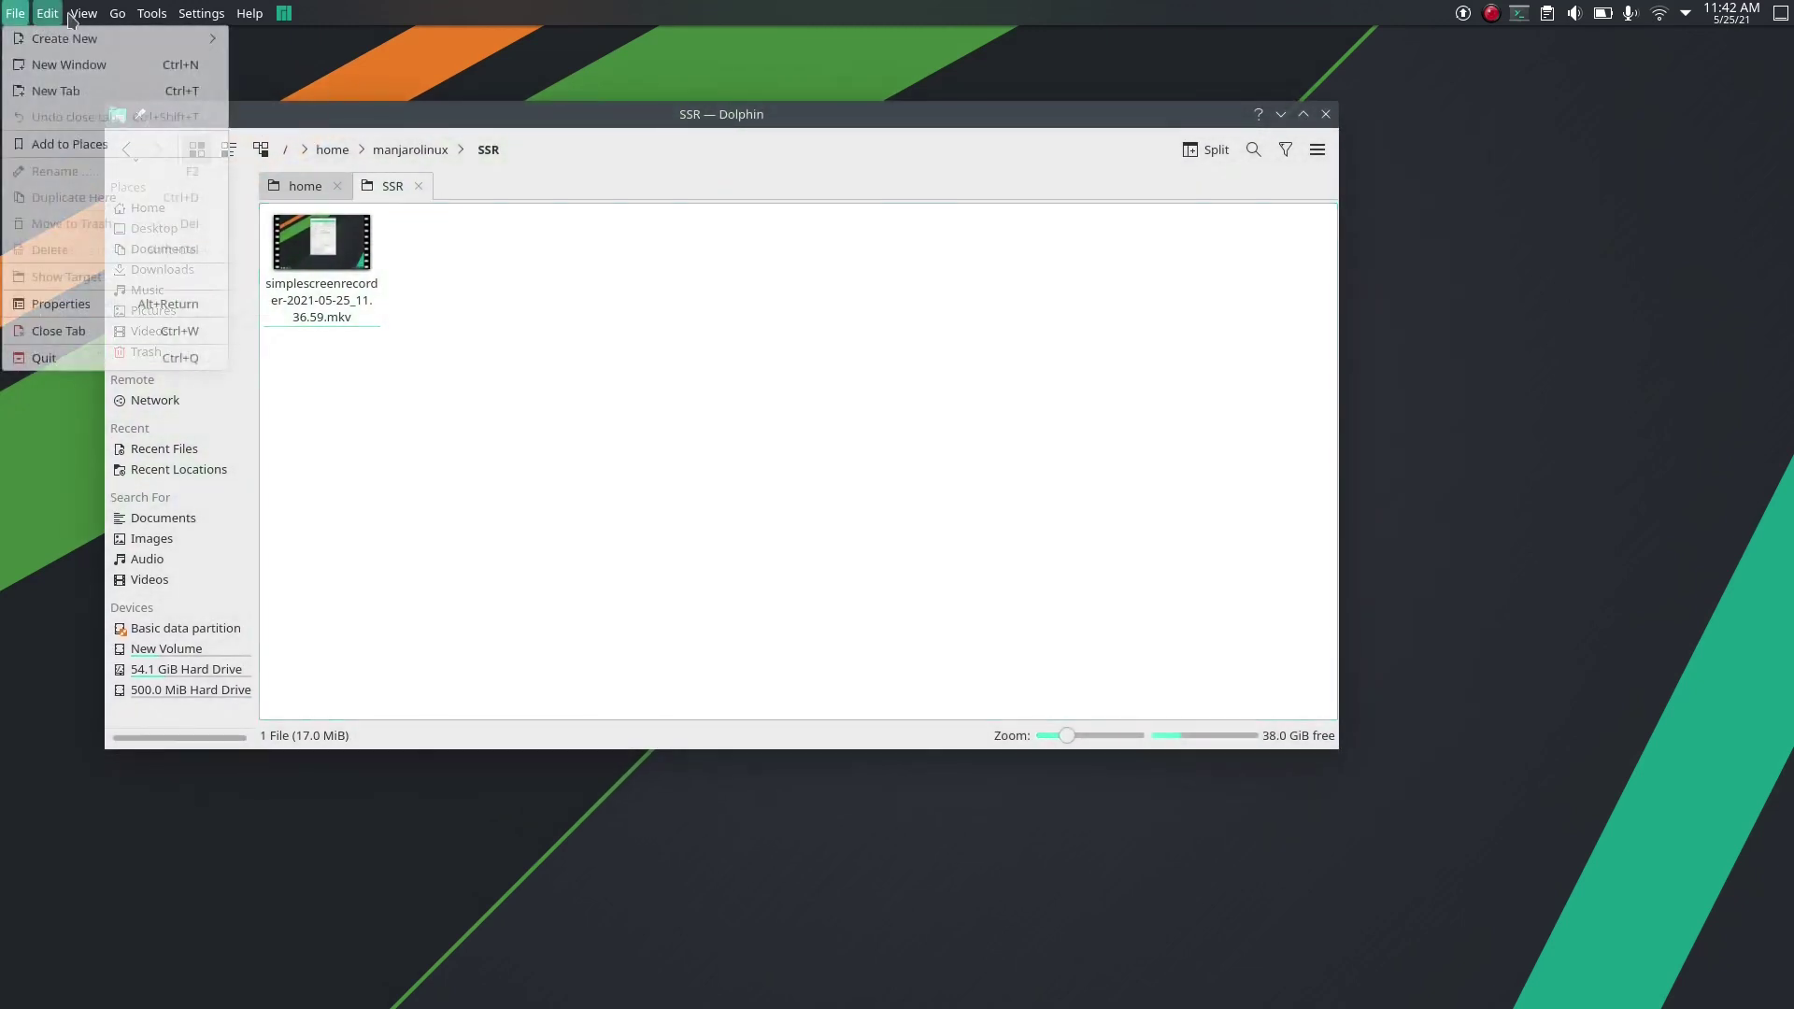
mouse_move(187, 17)
mouse_move(249, 13)
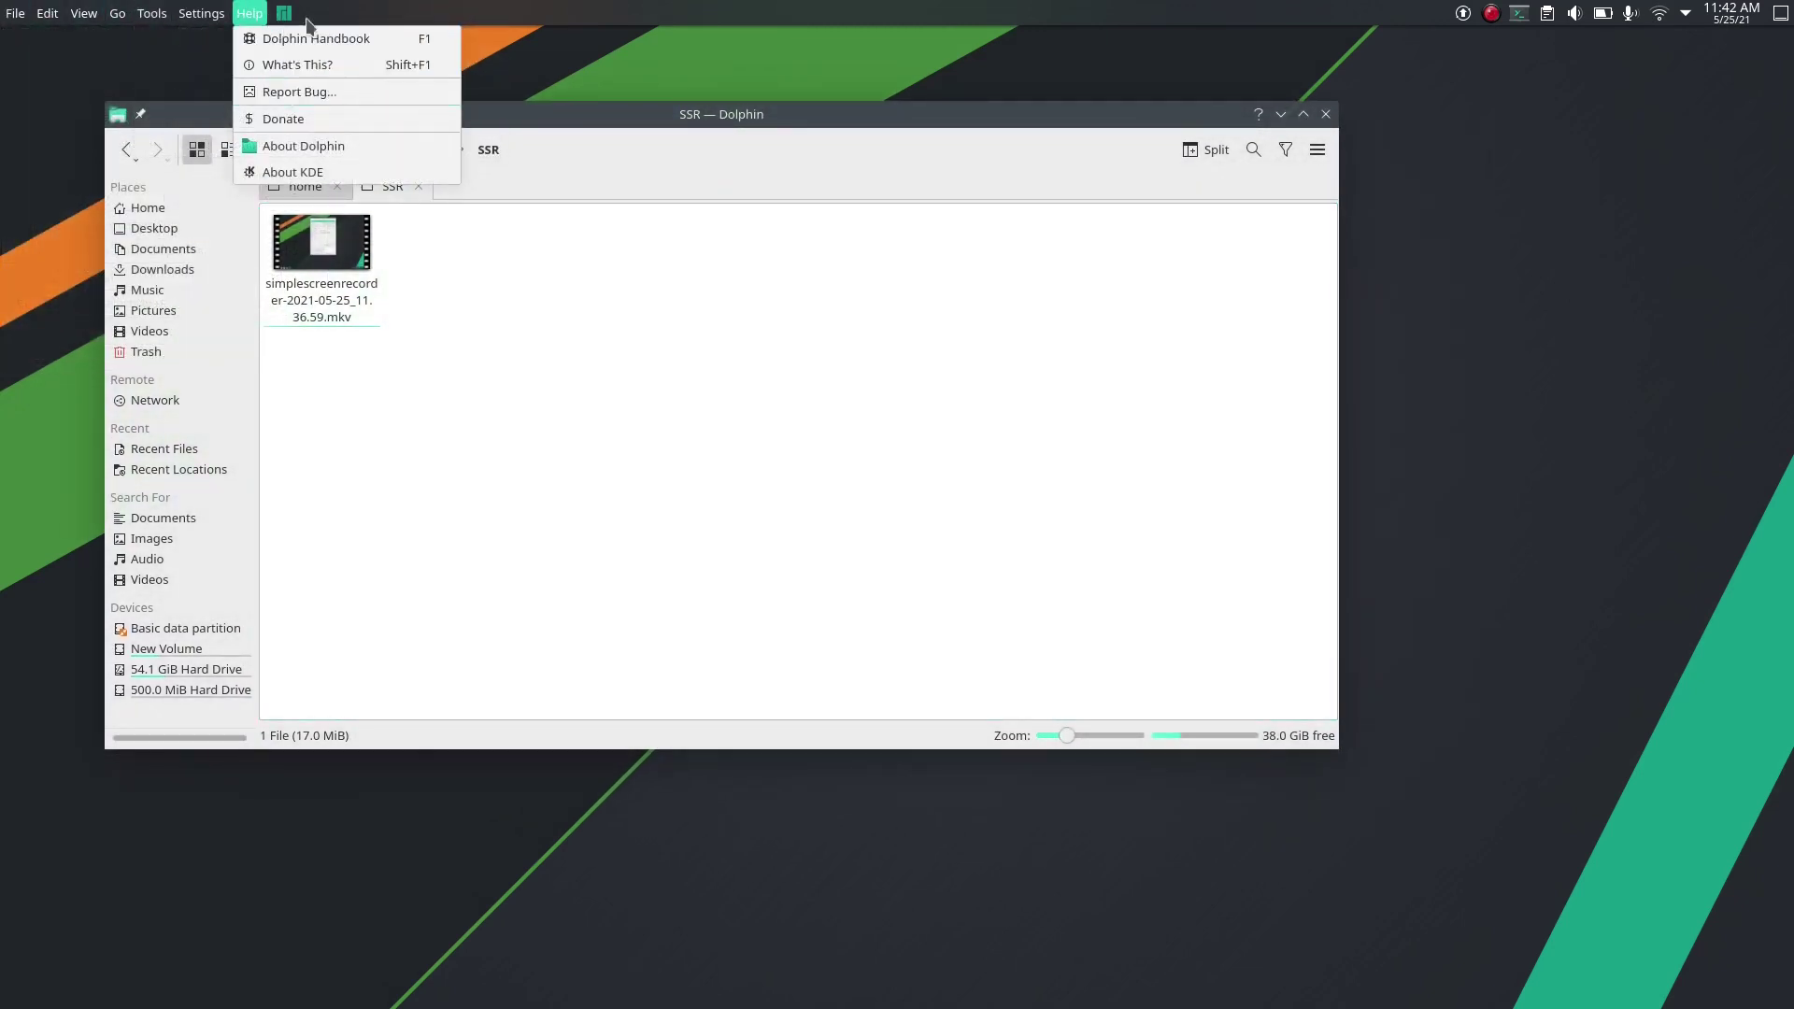
click(691, 21)
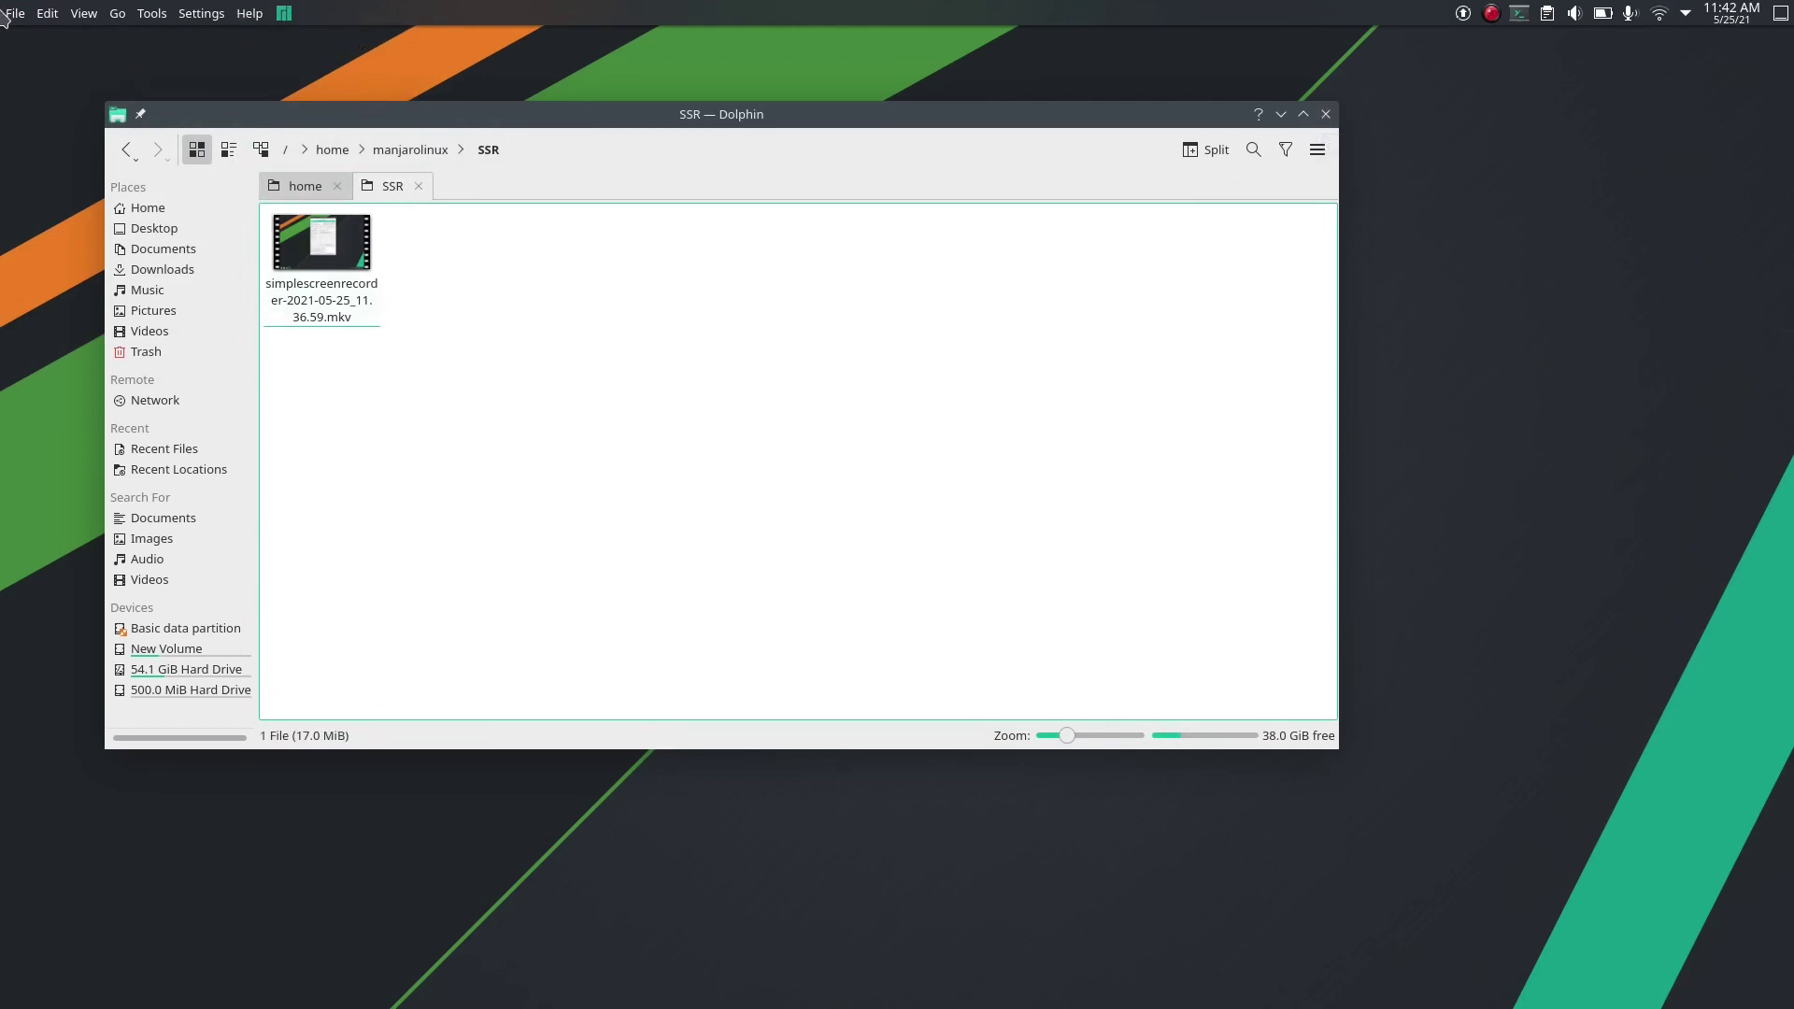
Step: Close Dolphin and move the application launcher to the top panel's far left
click(1326, 113)
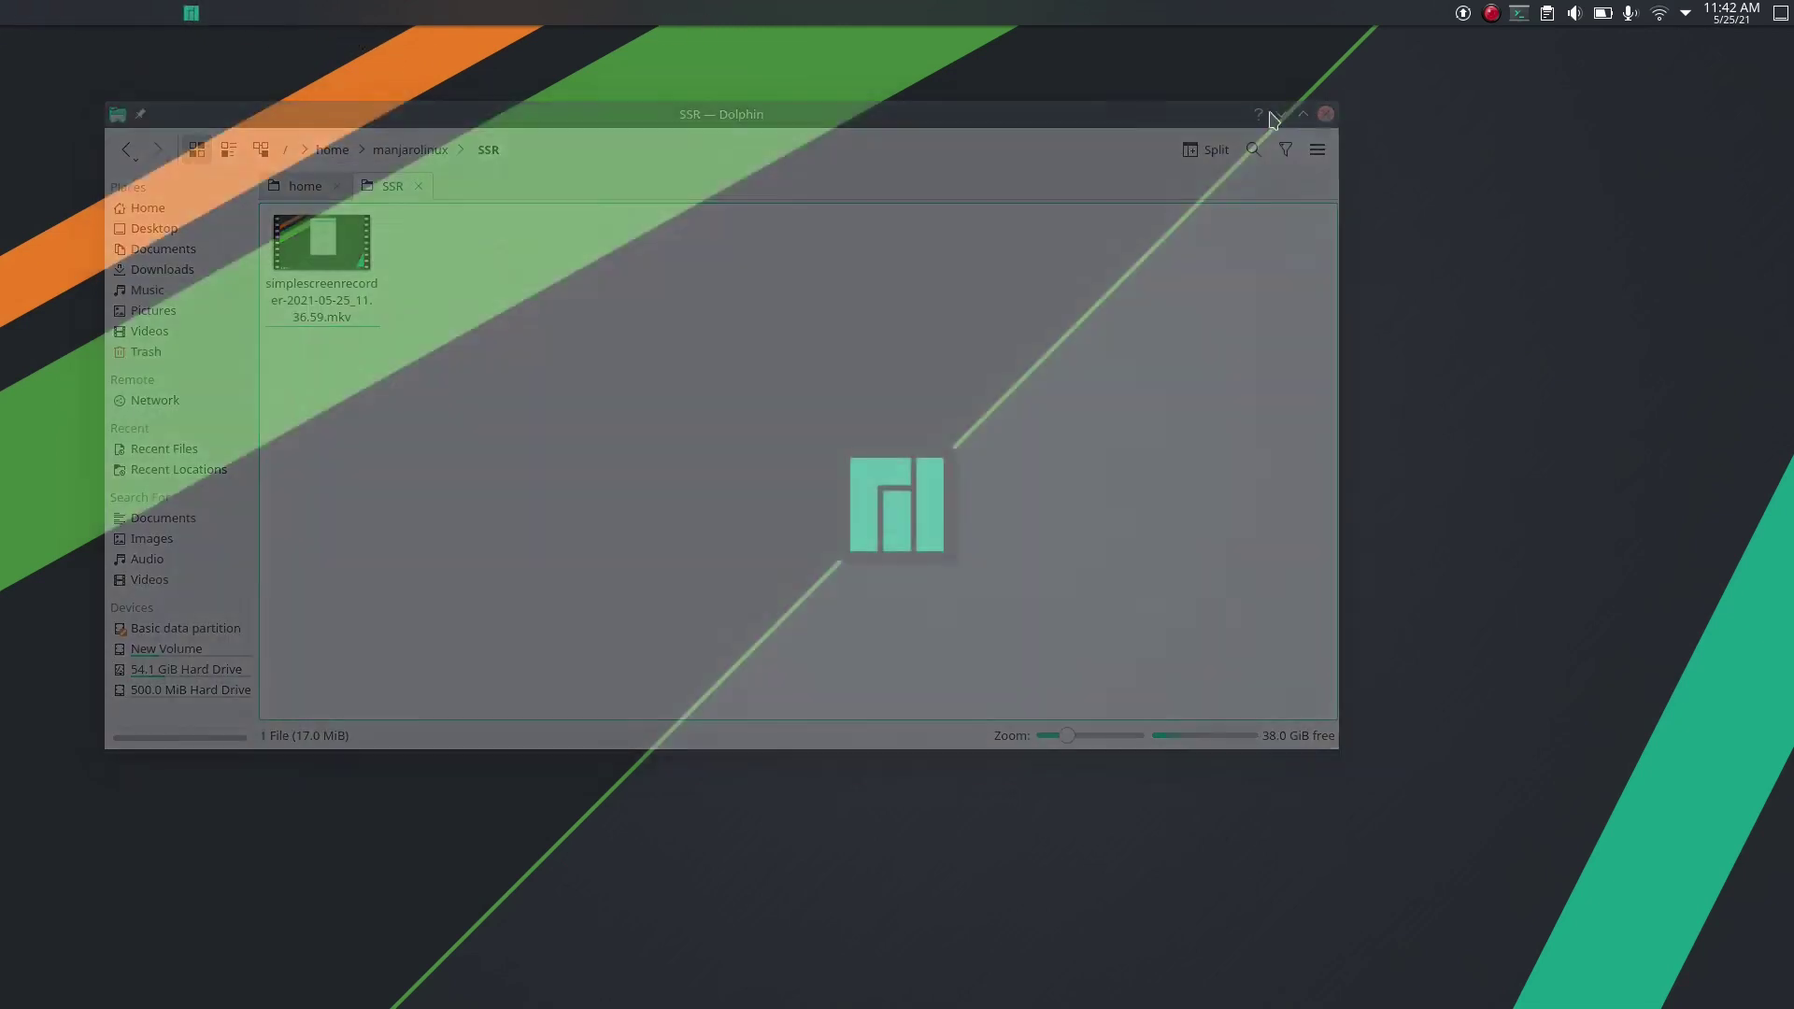
right_click(701, 11)
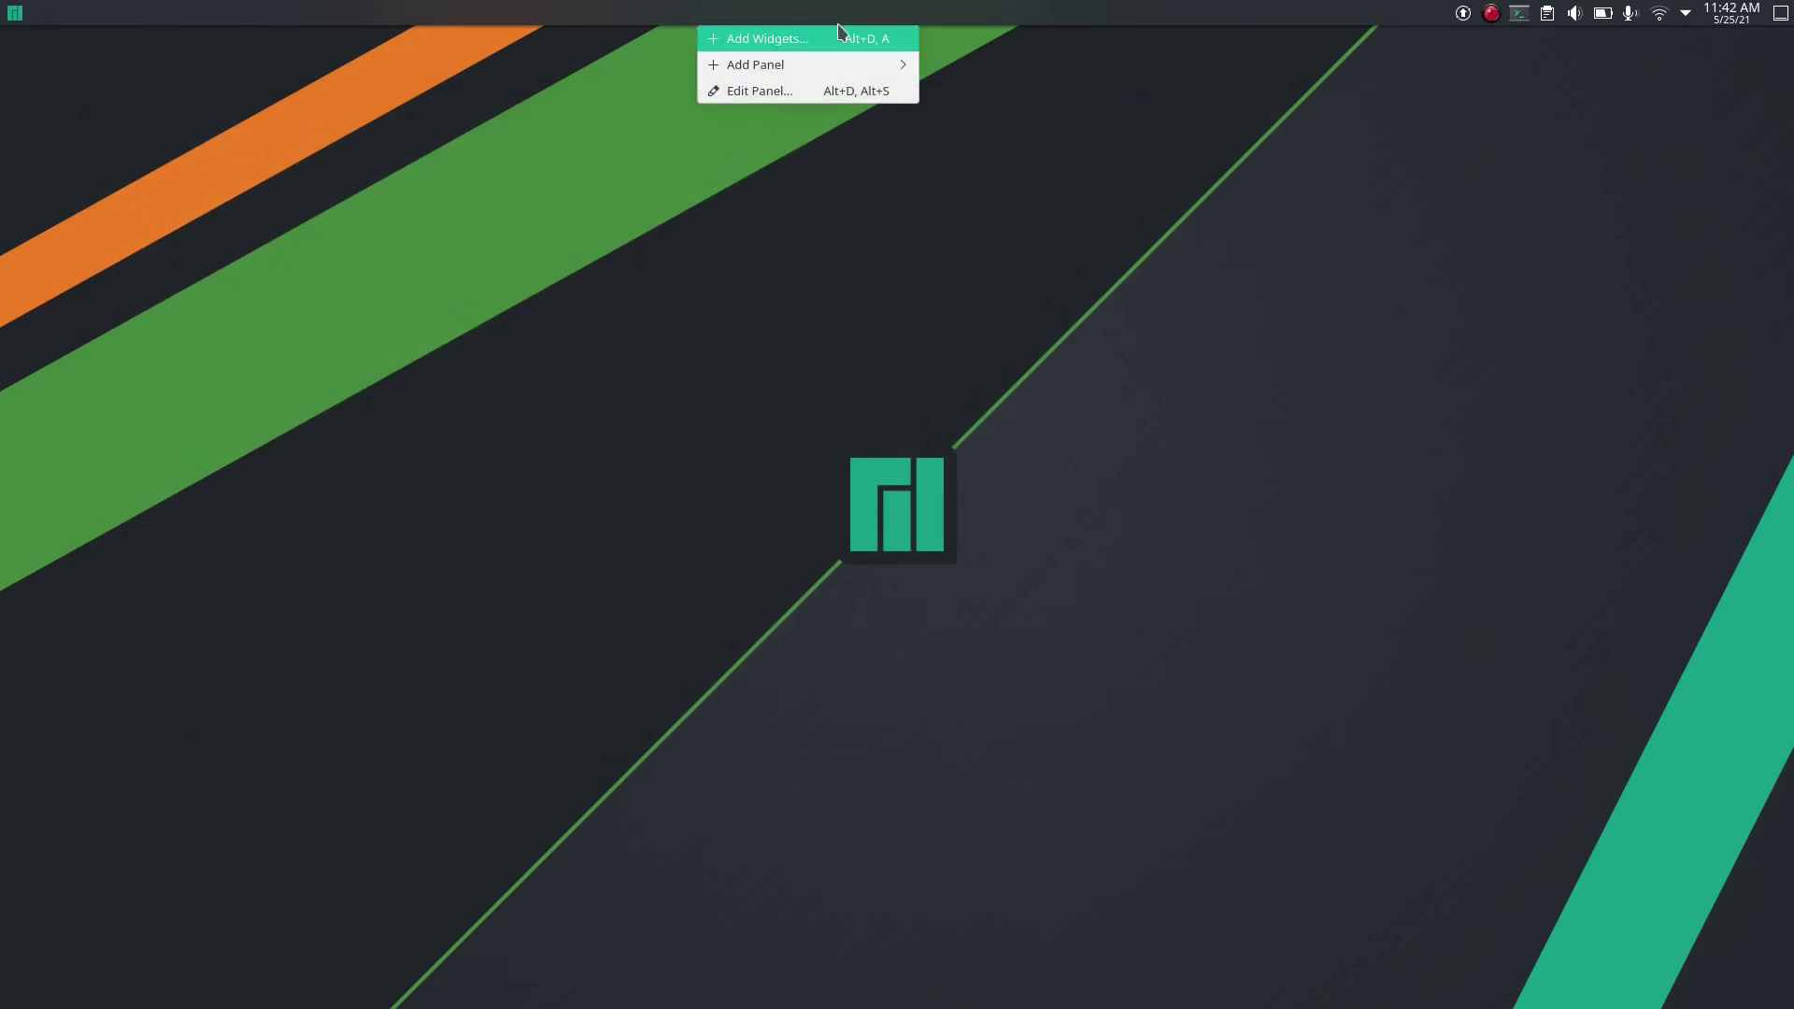
click(838, 93)
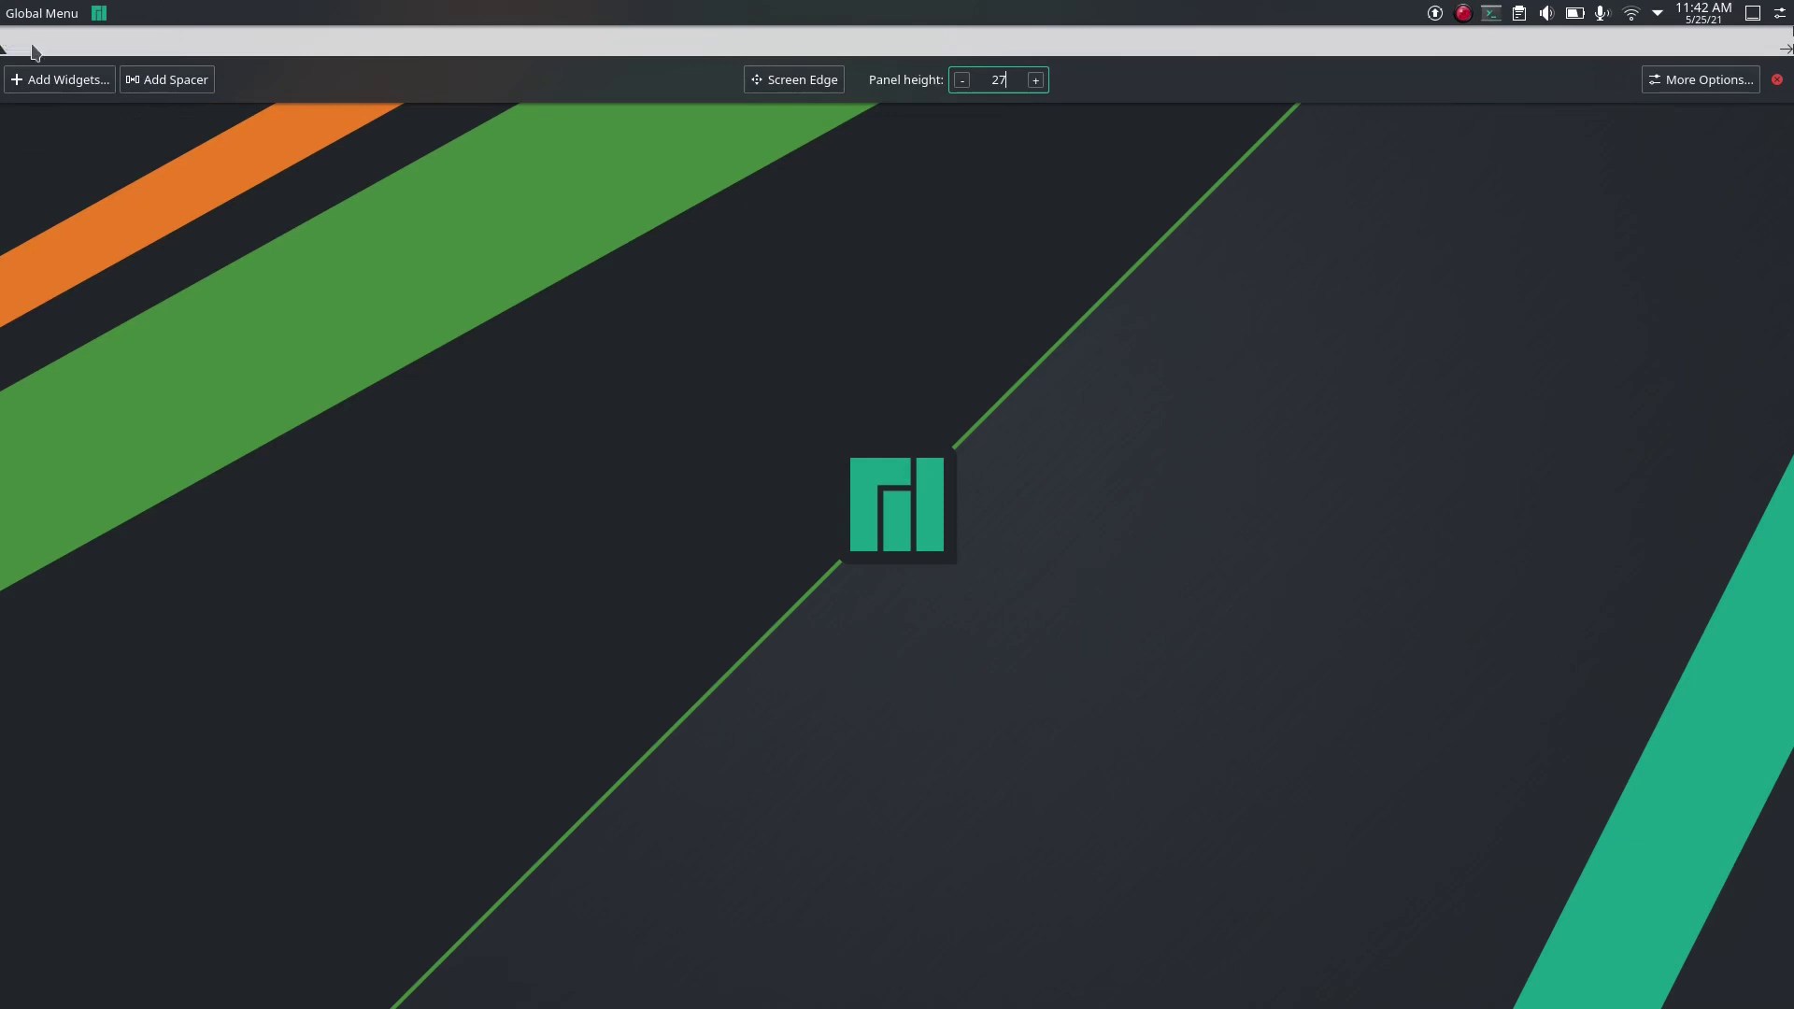
mouse_move(98, 17)
drag(99, 17, 14, 14)
click(1778, 82)
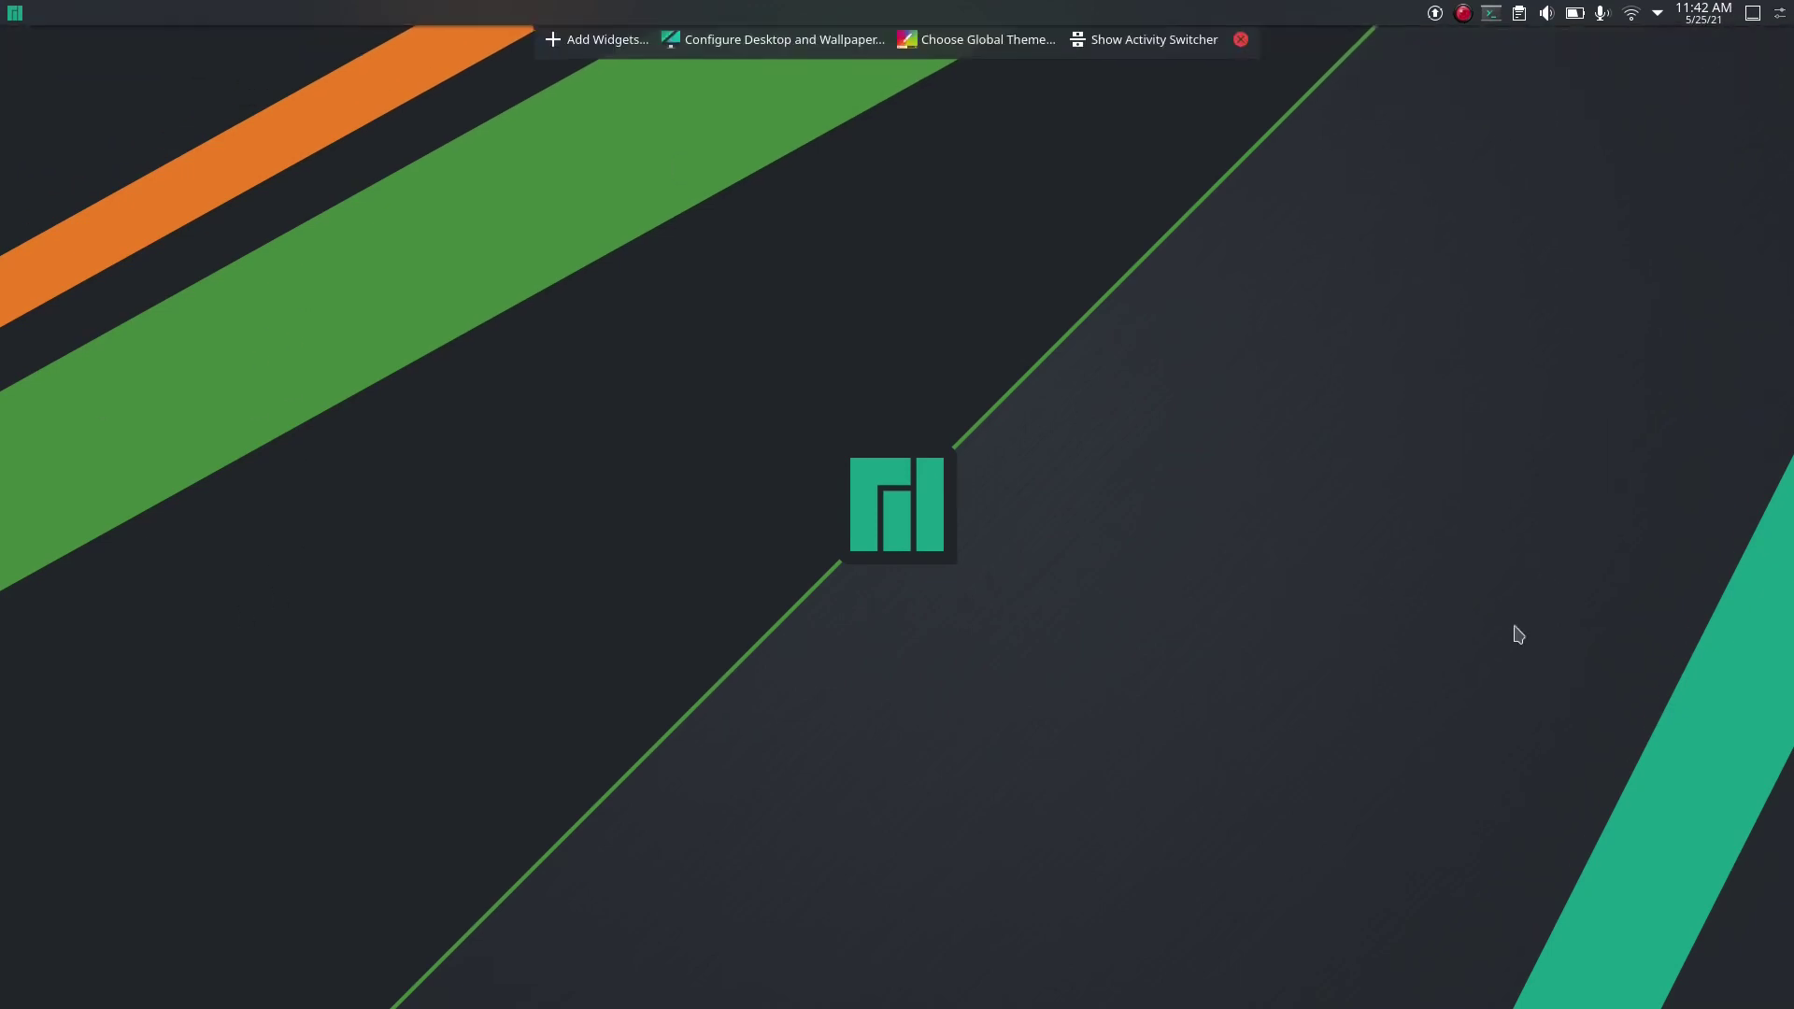
click(1241, 40)
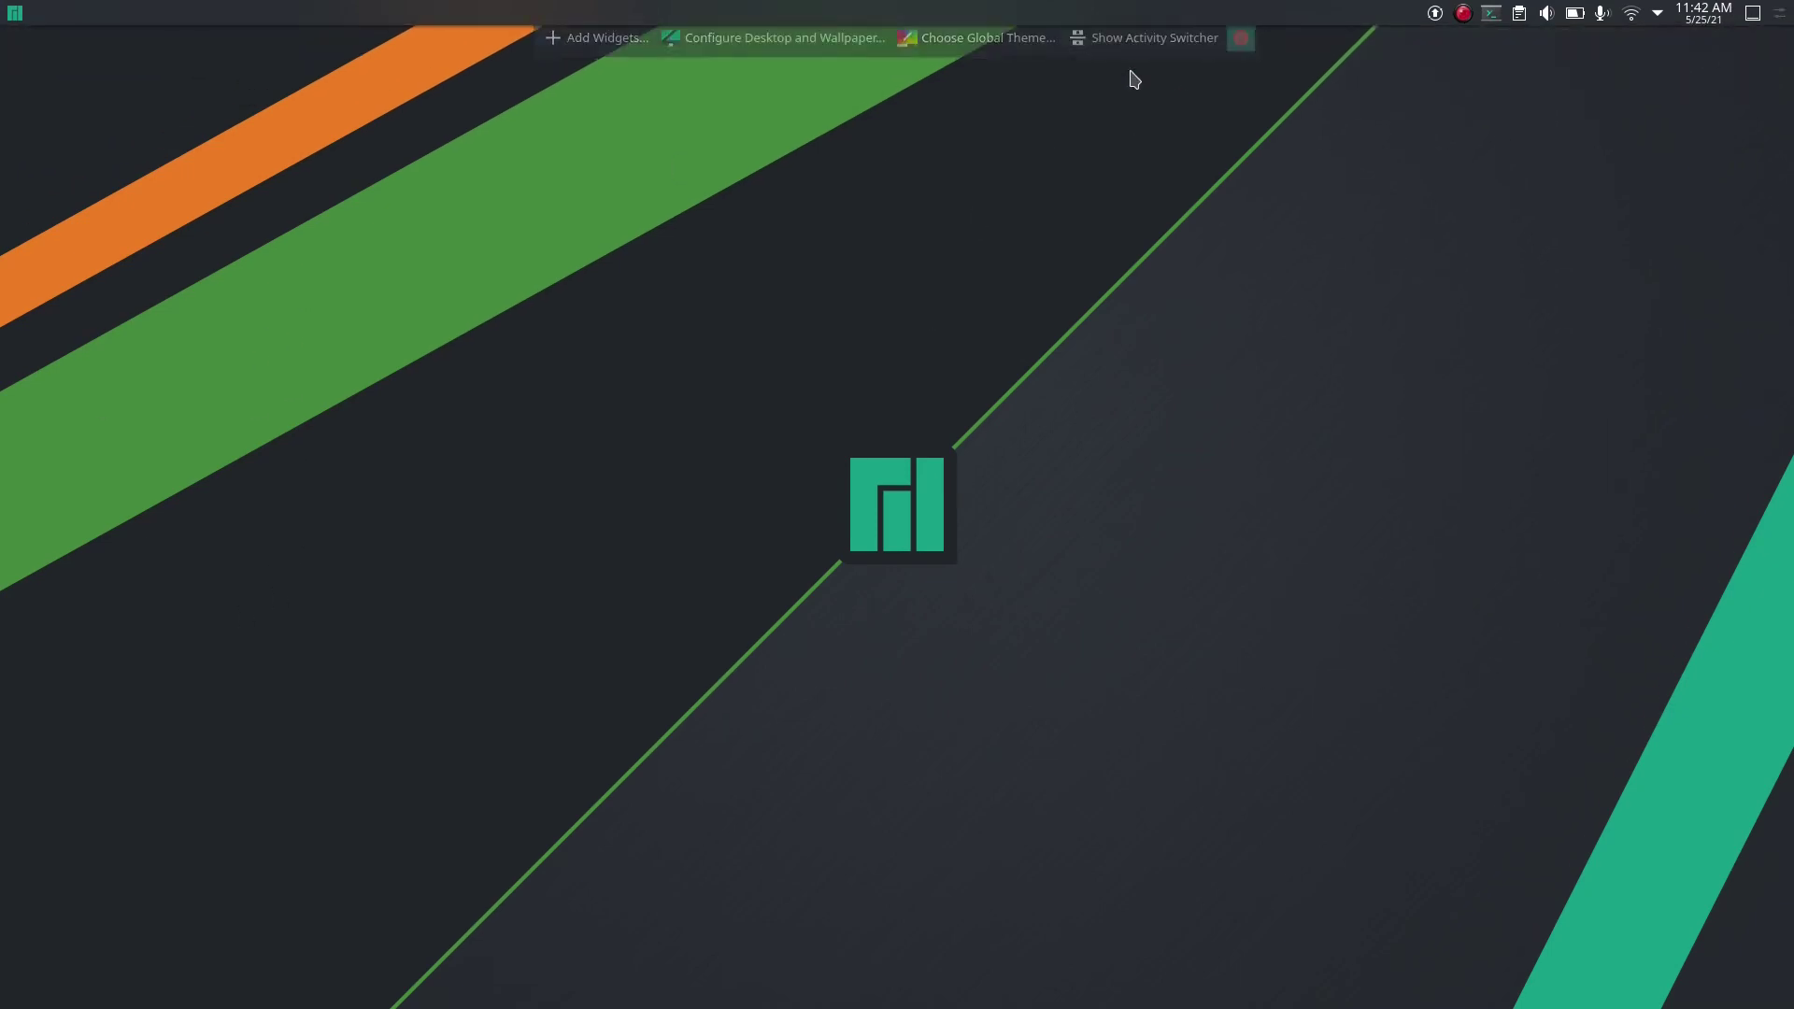
Step: Launch System Settings, check its Settings menu appears in the top global menu, then close it
click(14, 12)
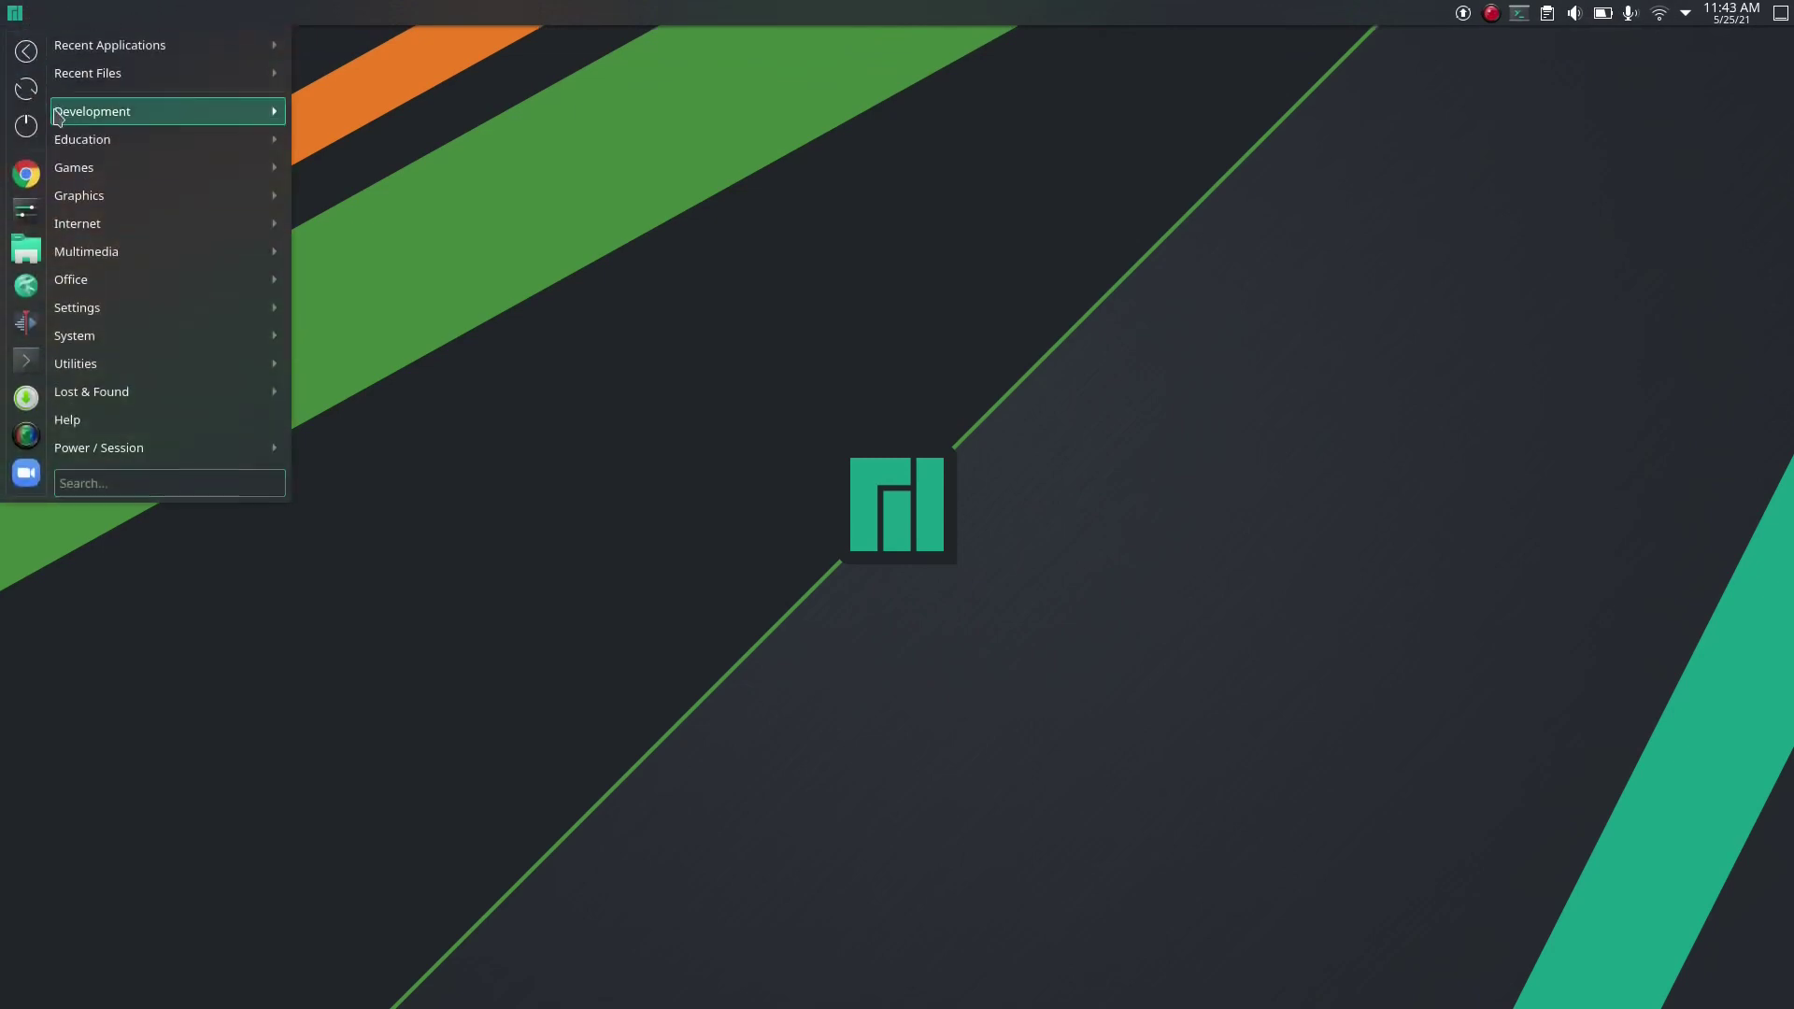
click(33, 204)
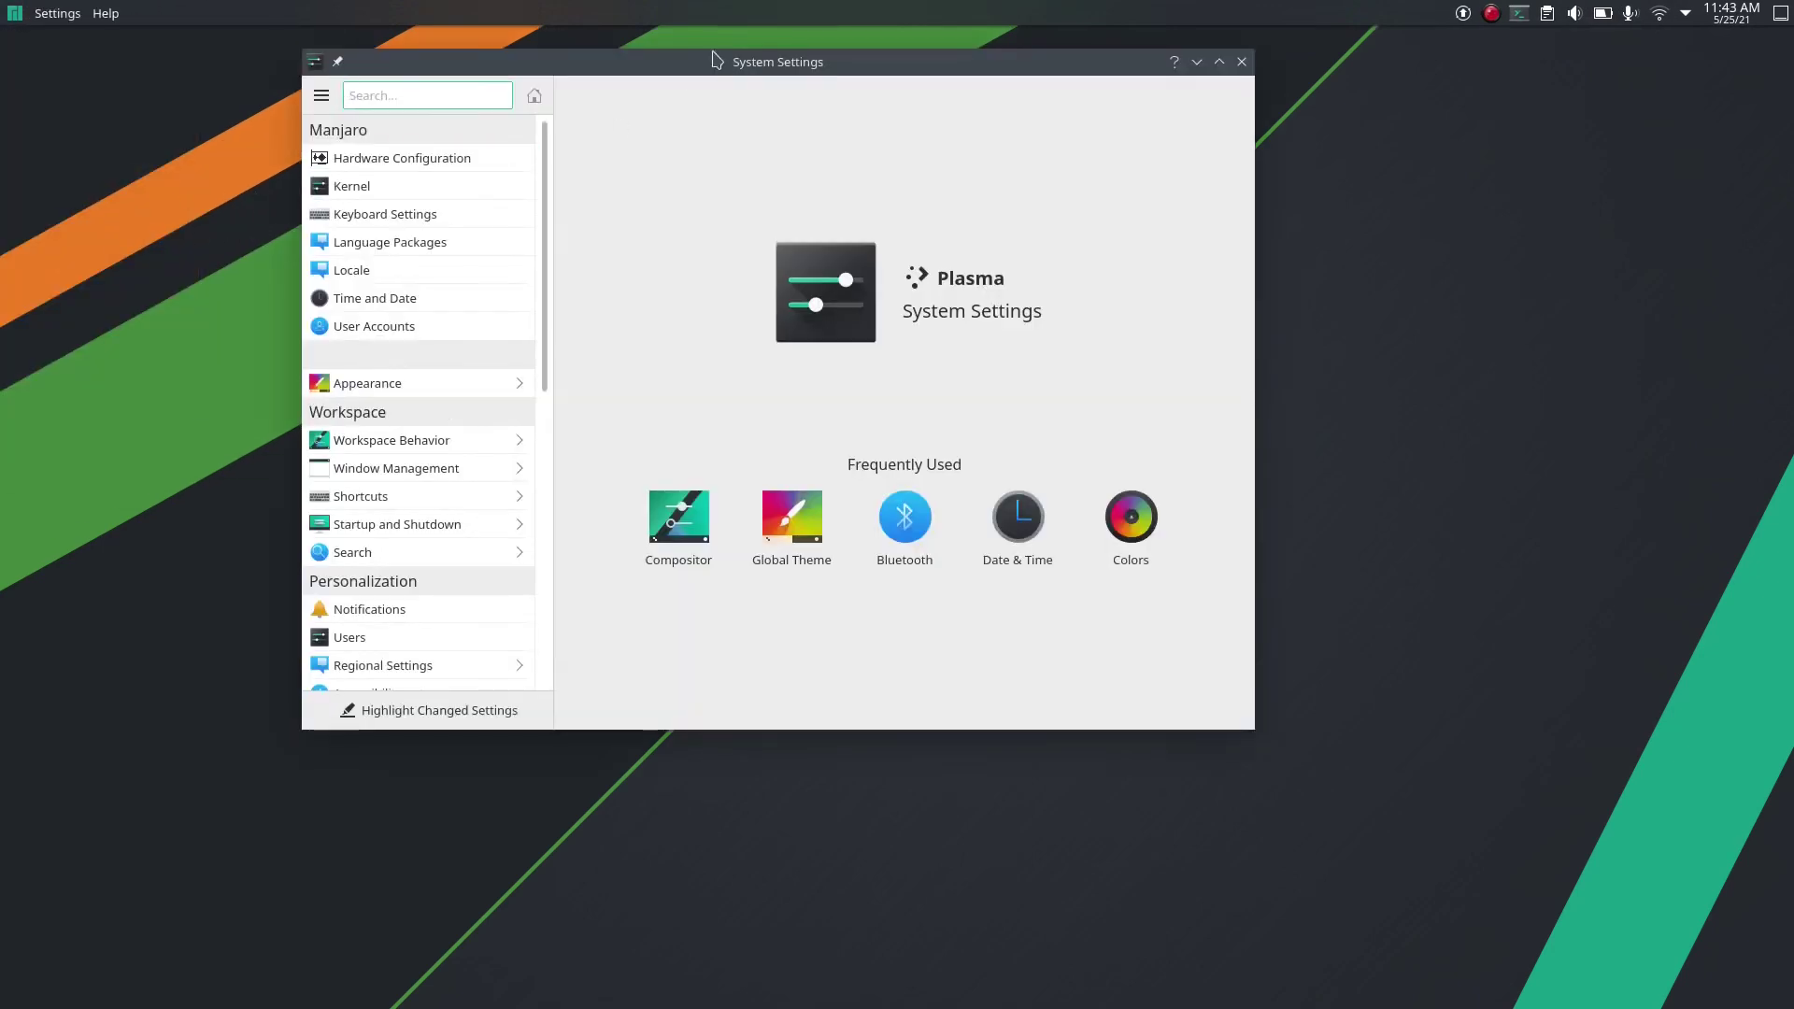
drag(625, 73, 534, 129)
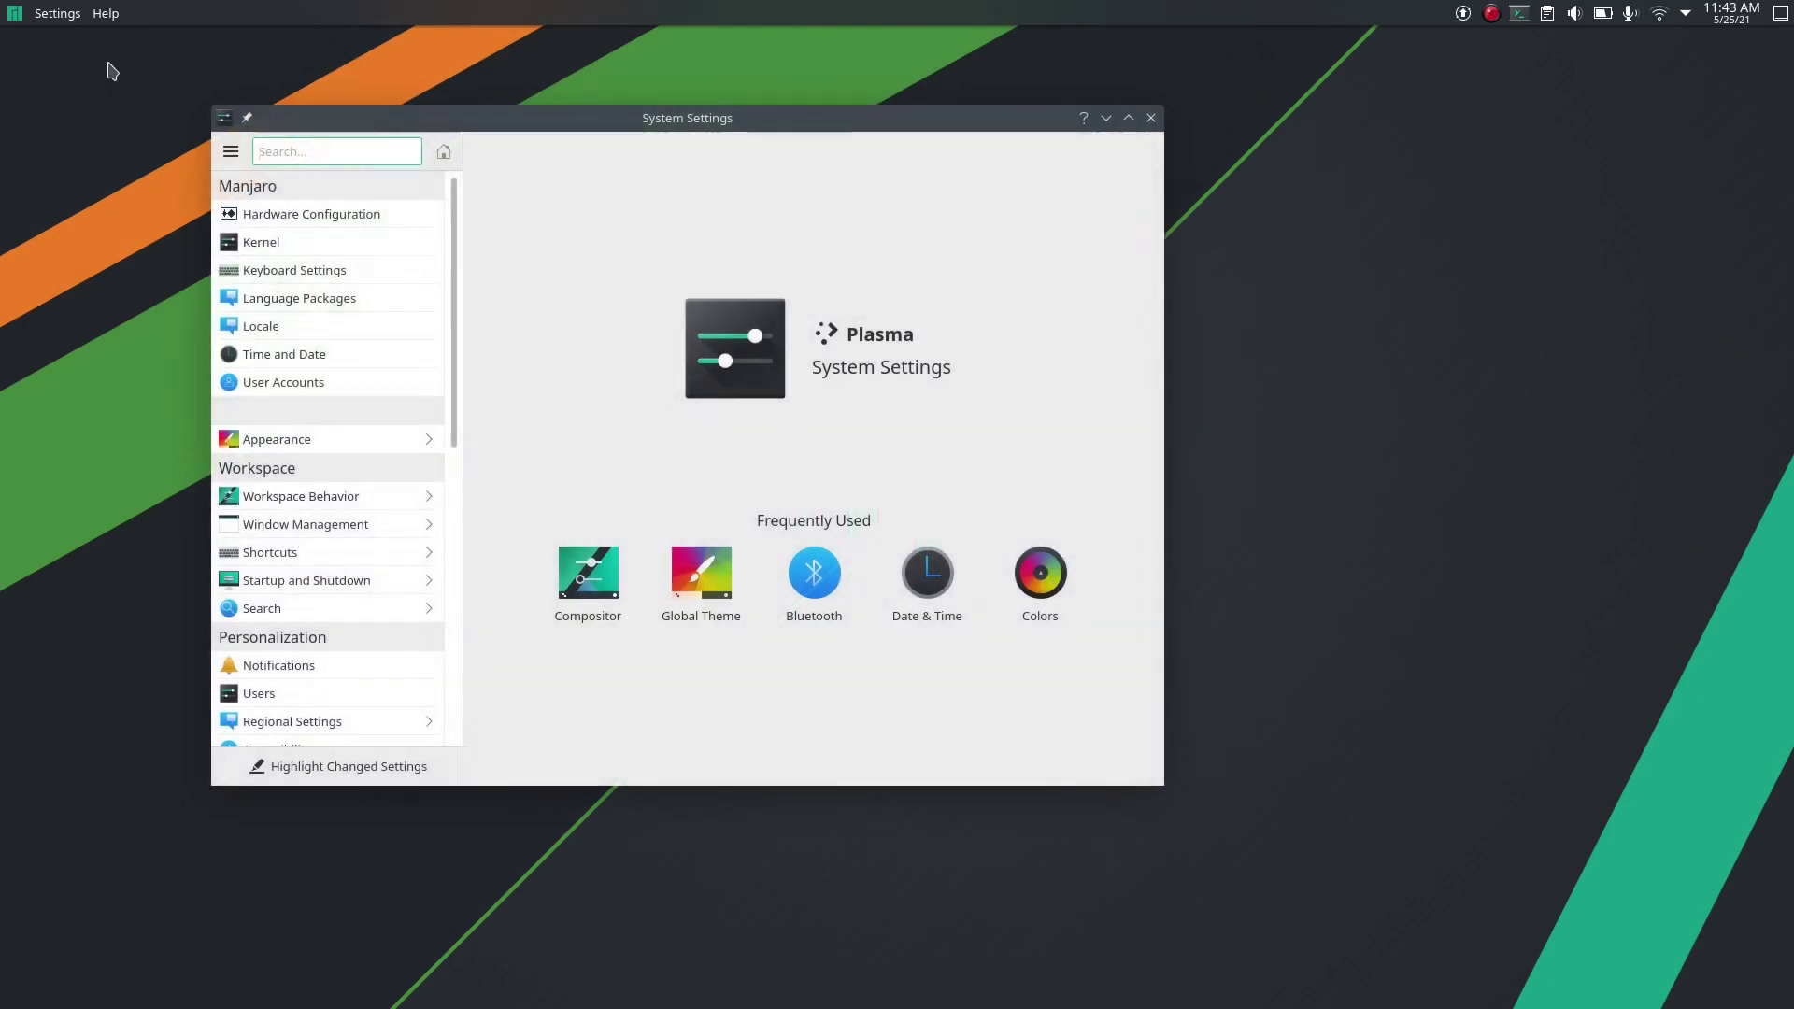
click(57, 13)
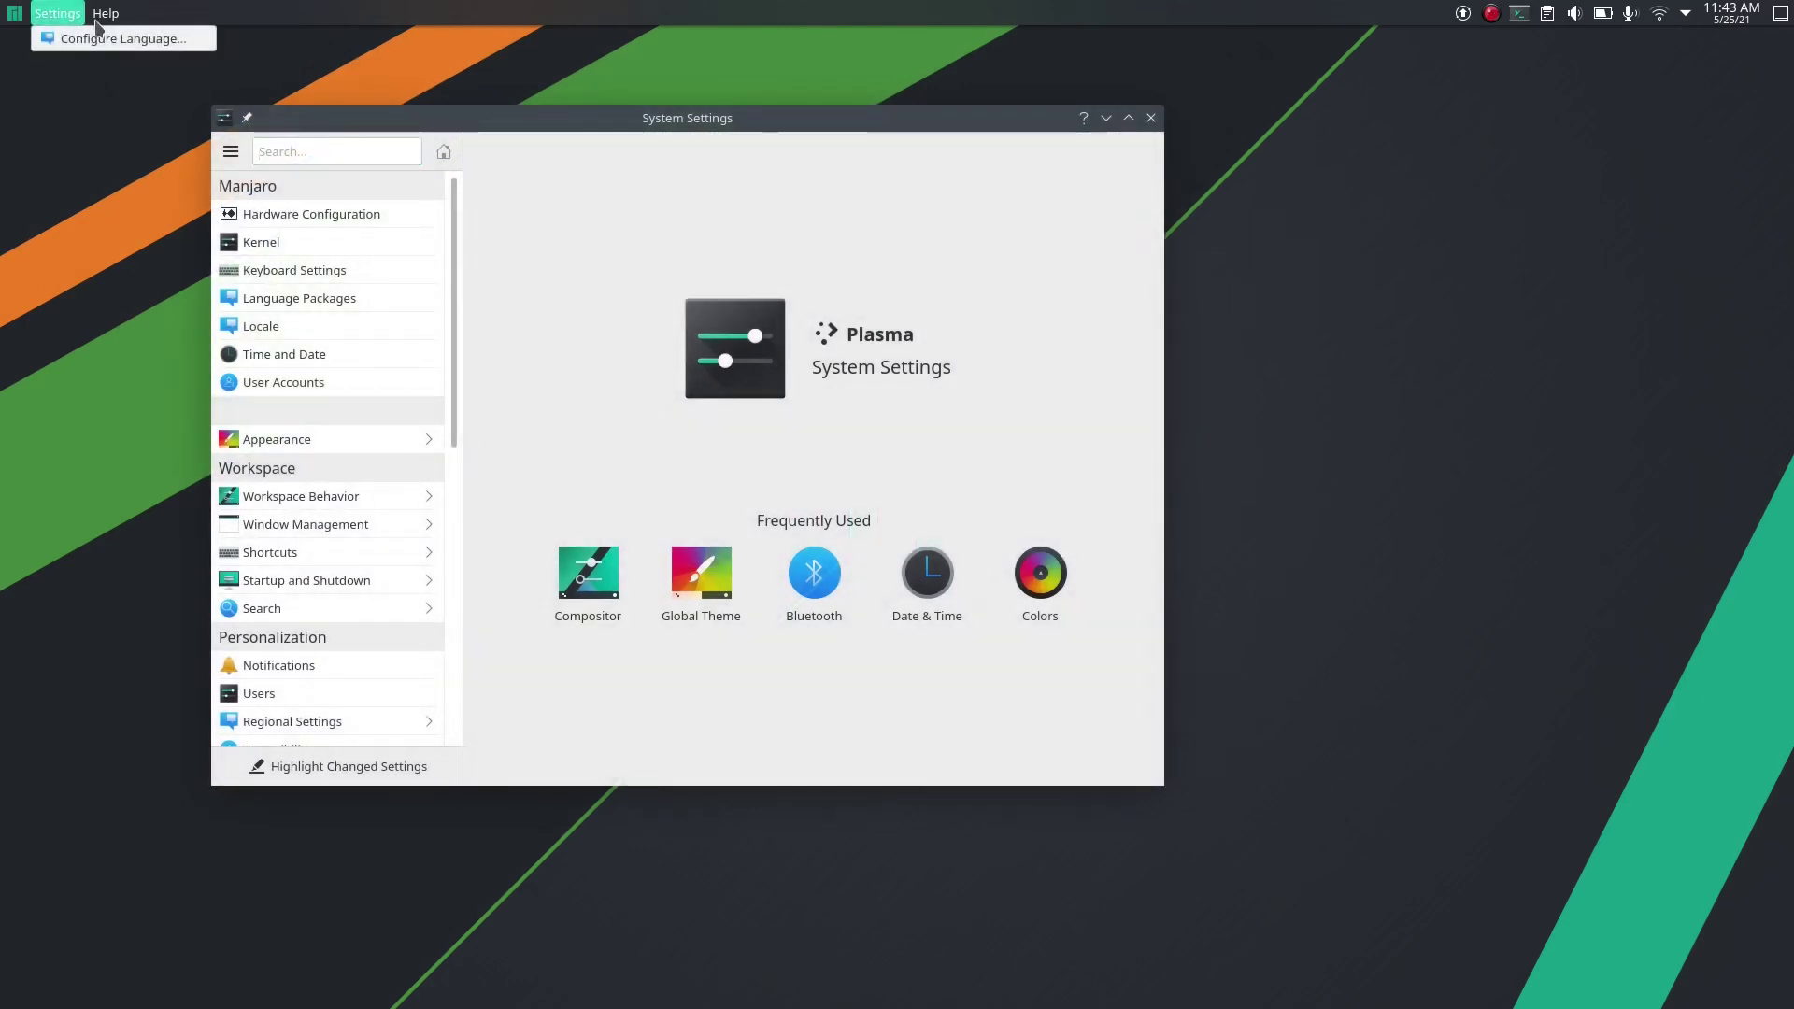
click(1106, 118)
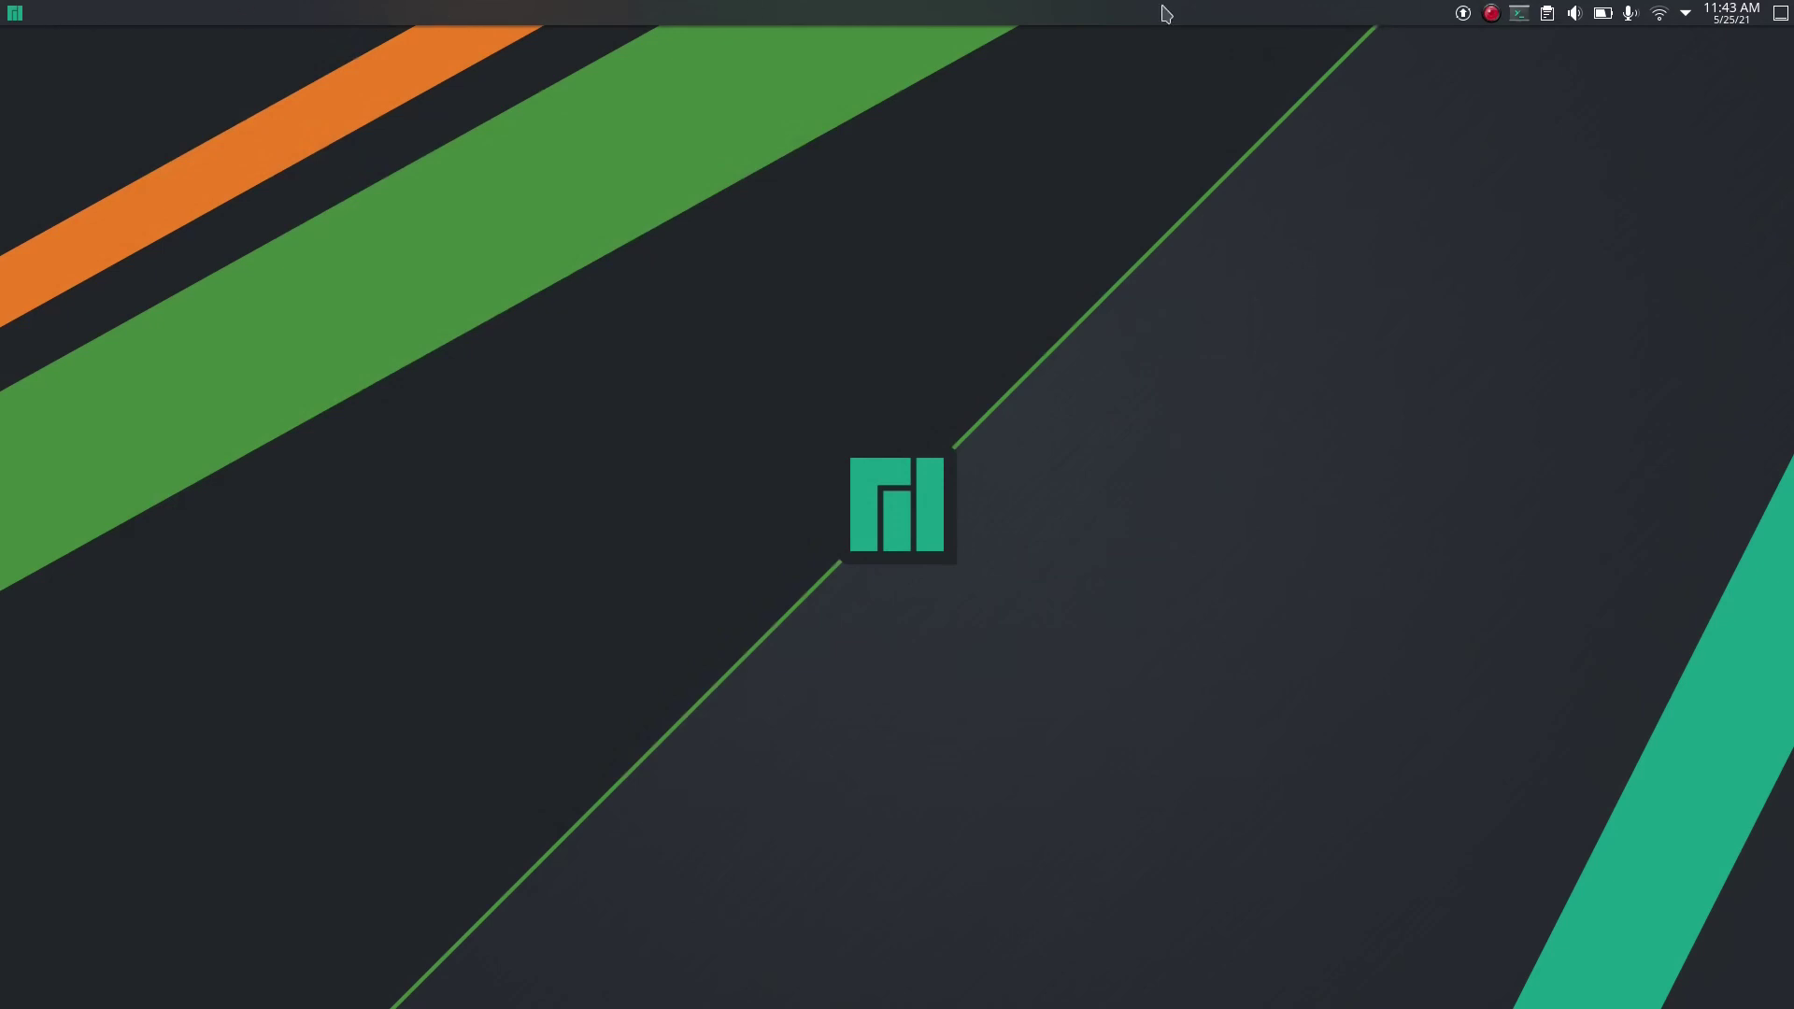
Step: Add a spacer to the top panel between the global menu and system tray, then exit edit mode
right_click(551, 9)
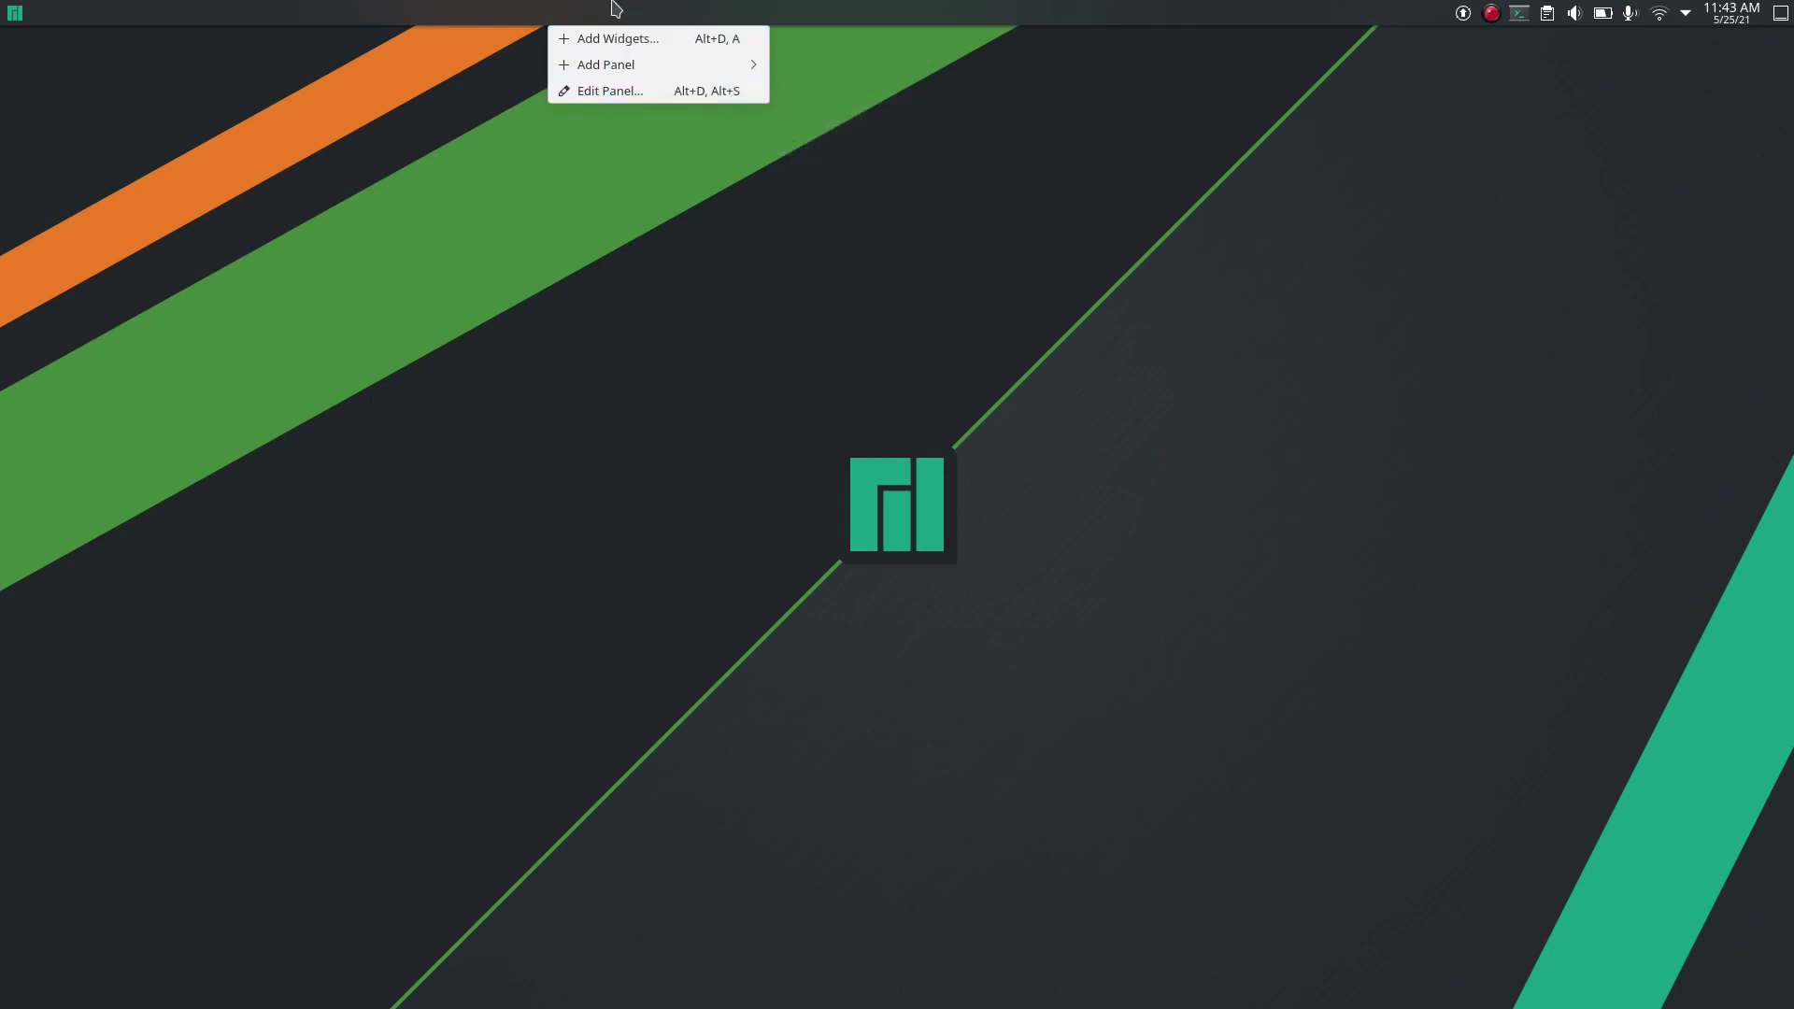
click(652, 92)
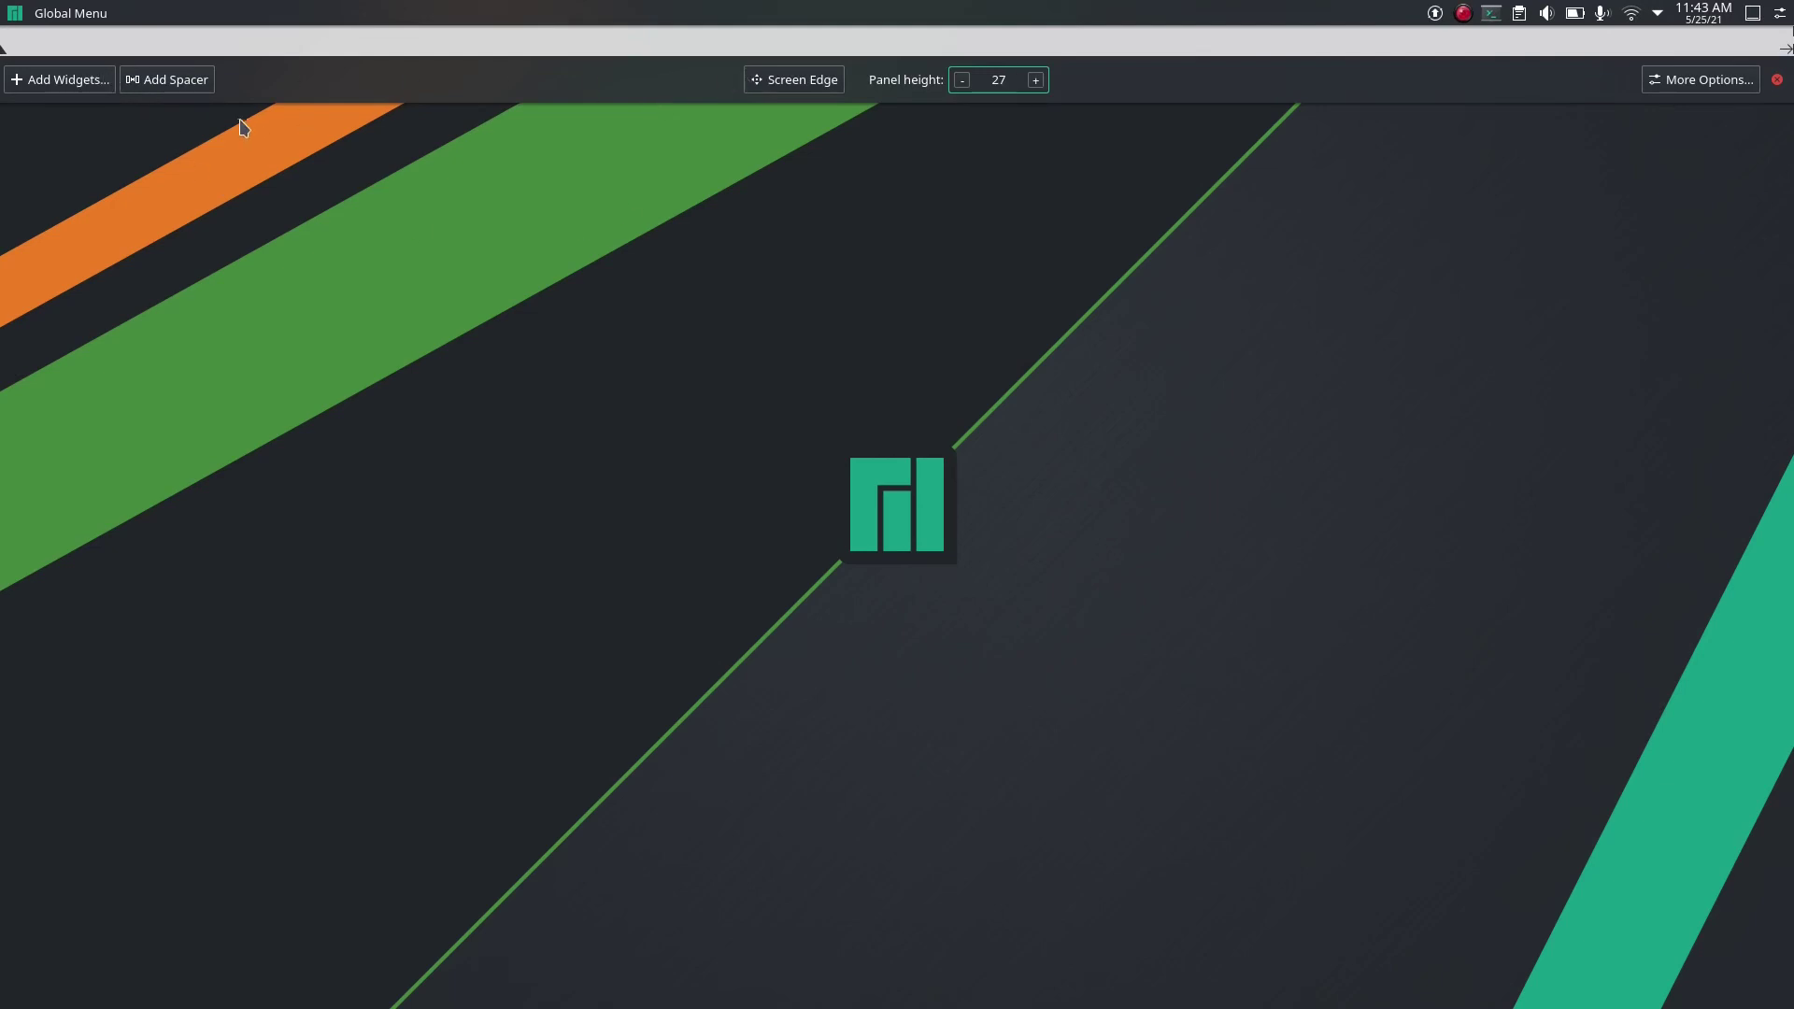
click(174, 88)
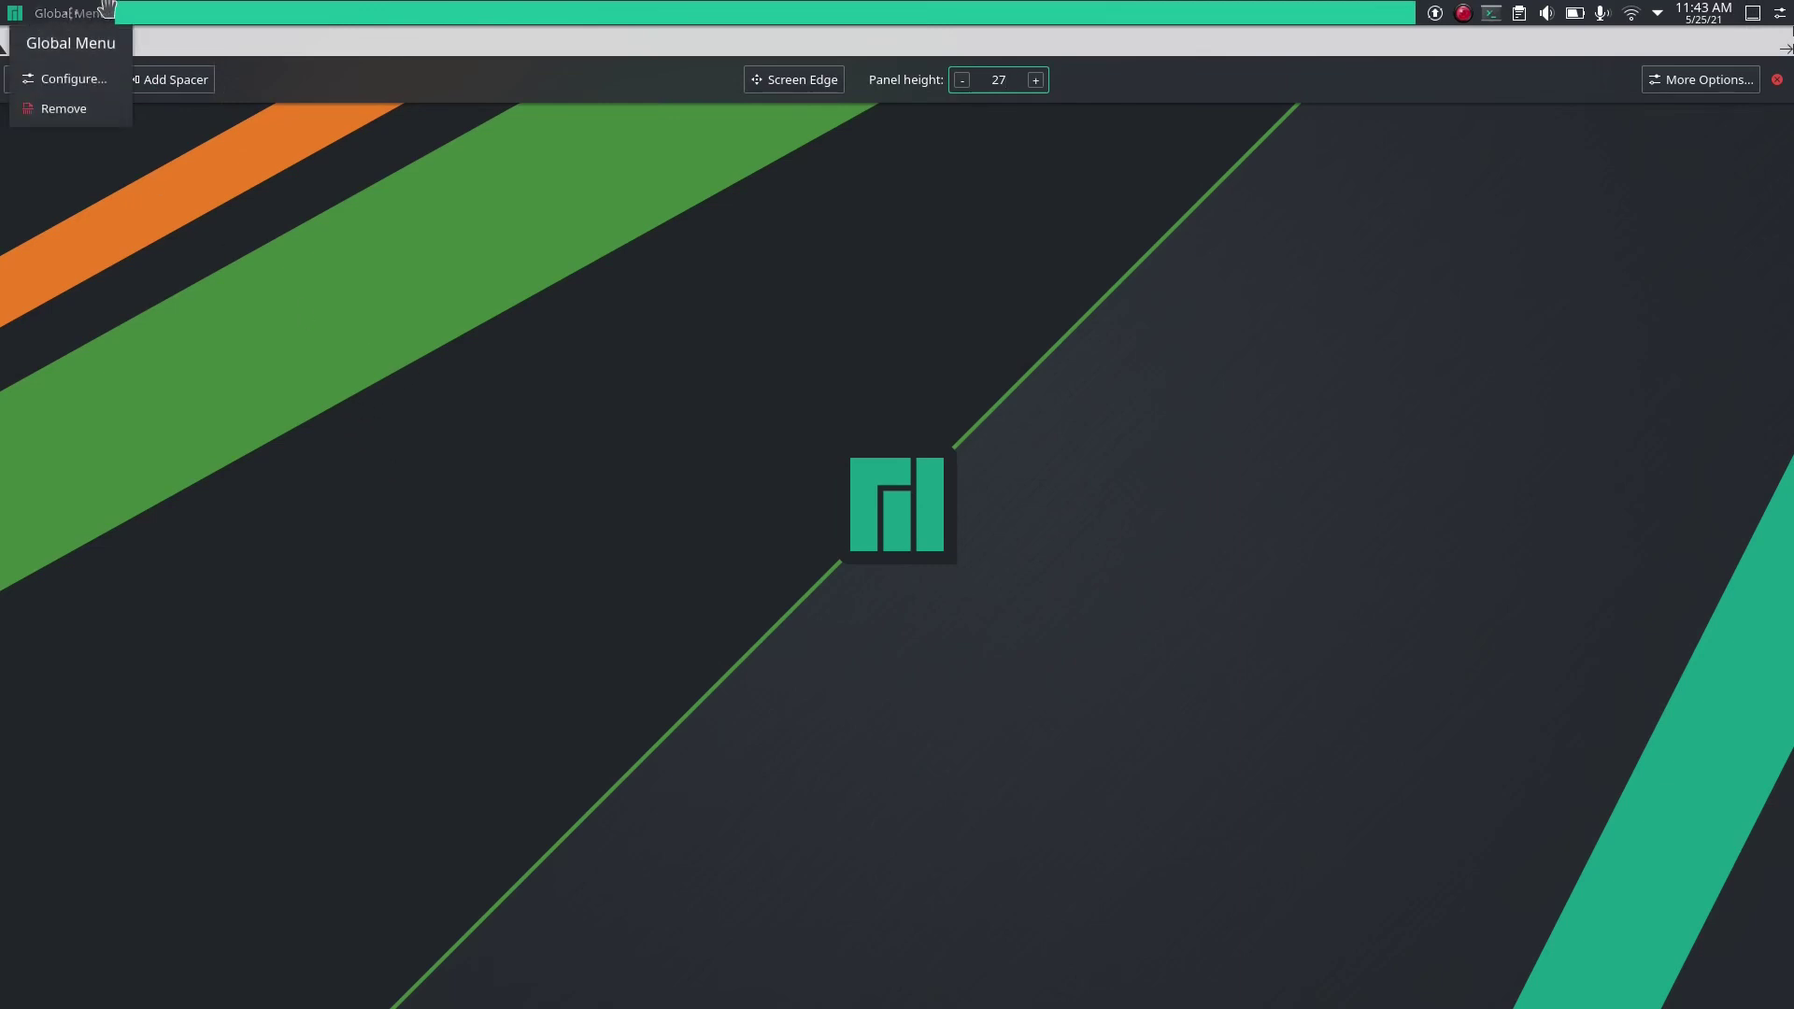
mouse_move(1415, 6)
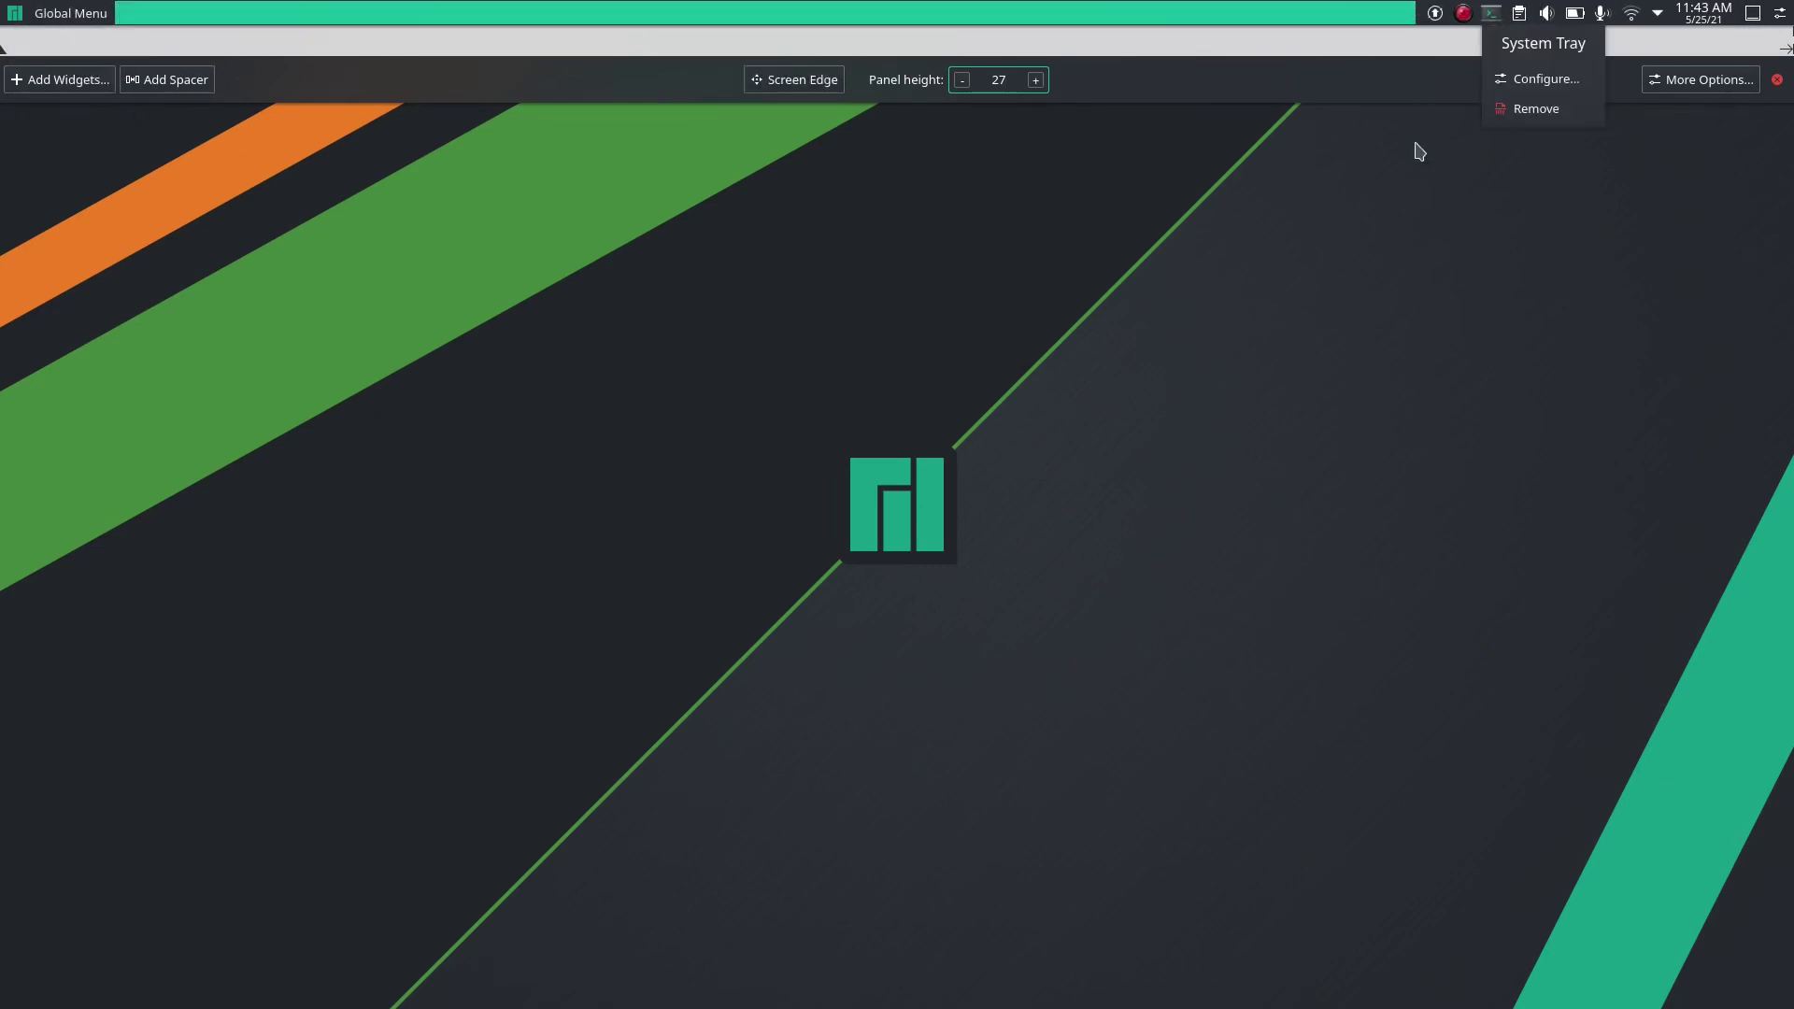
click(1777, 80)
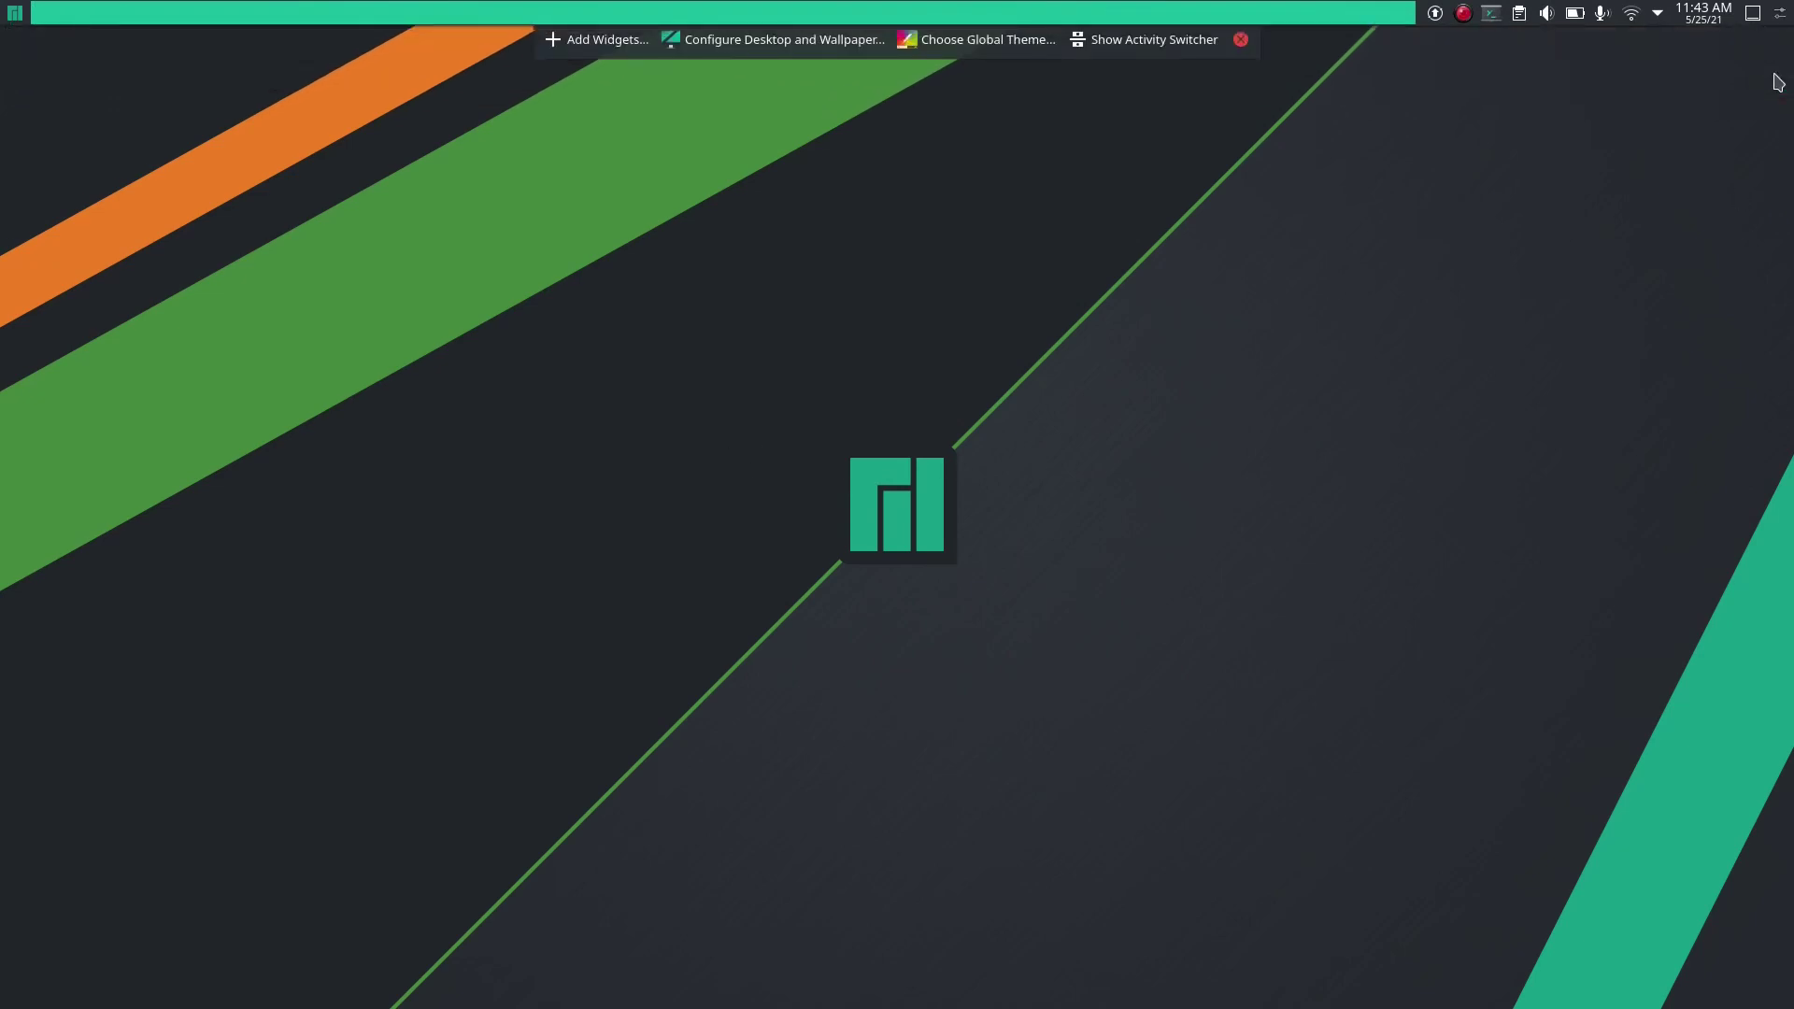
click(1241, 39)
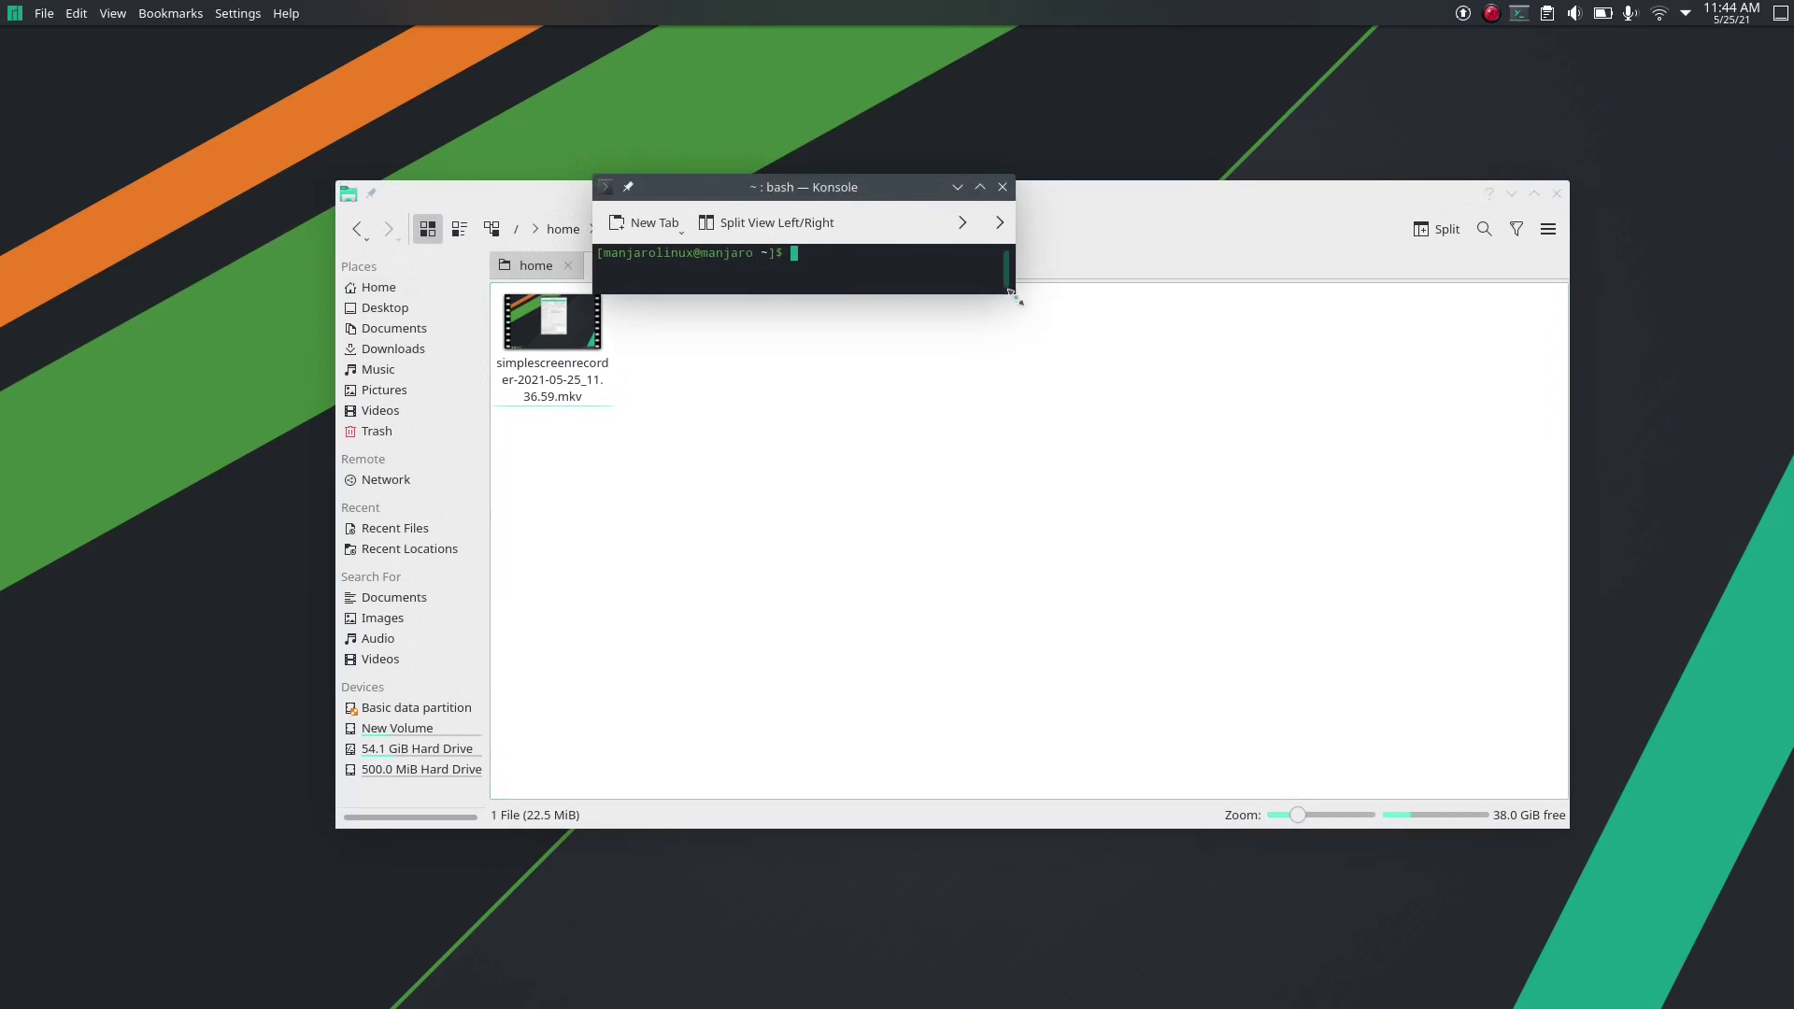
Step: Enlarge Konsole, reposition Dolphin, and trigger the top-left corner to show all windows
drag(1014, 301, 1262, 452)
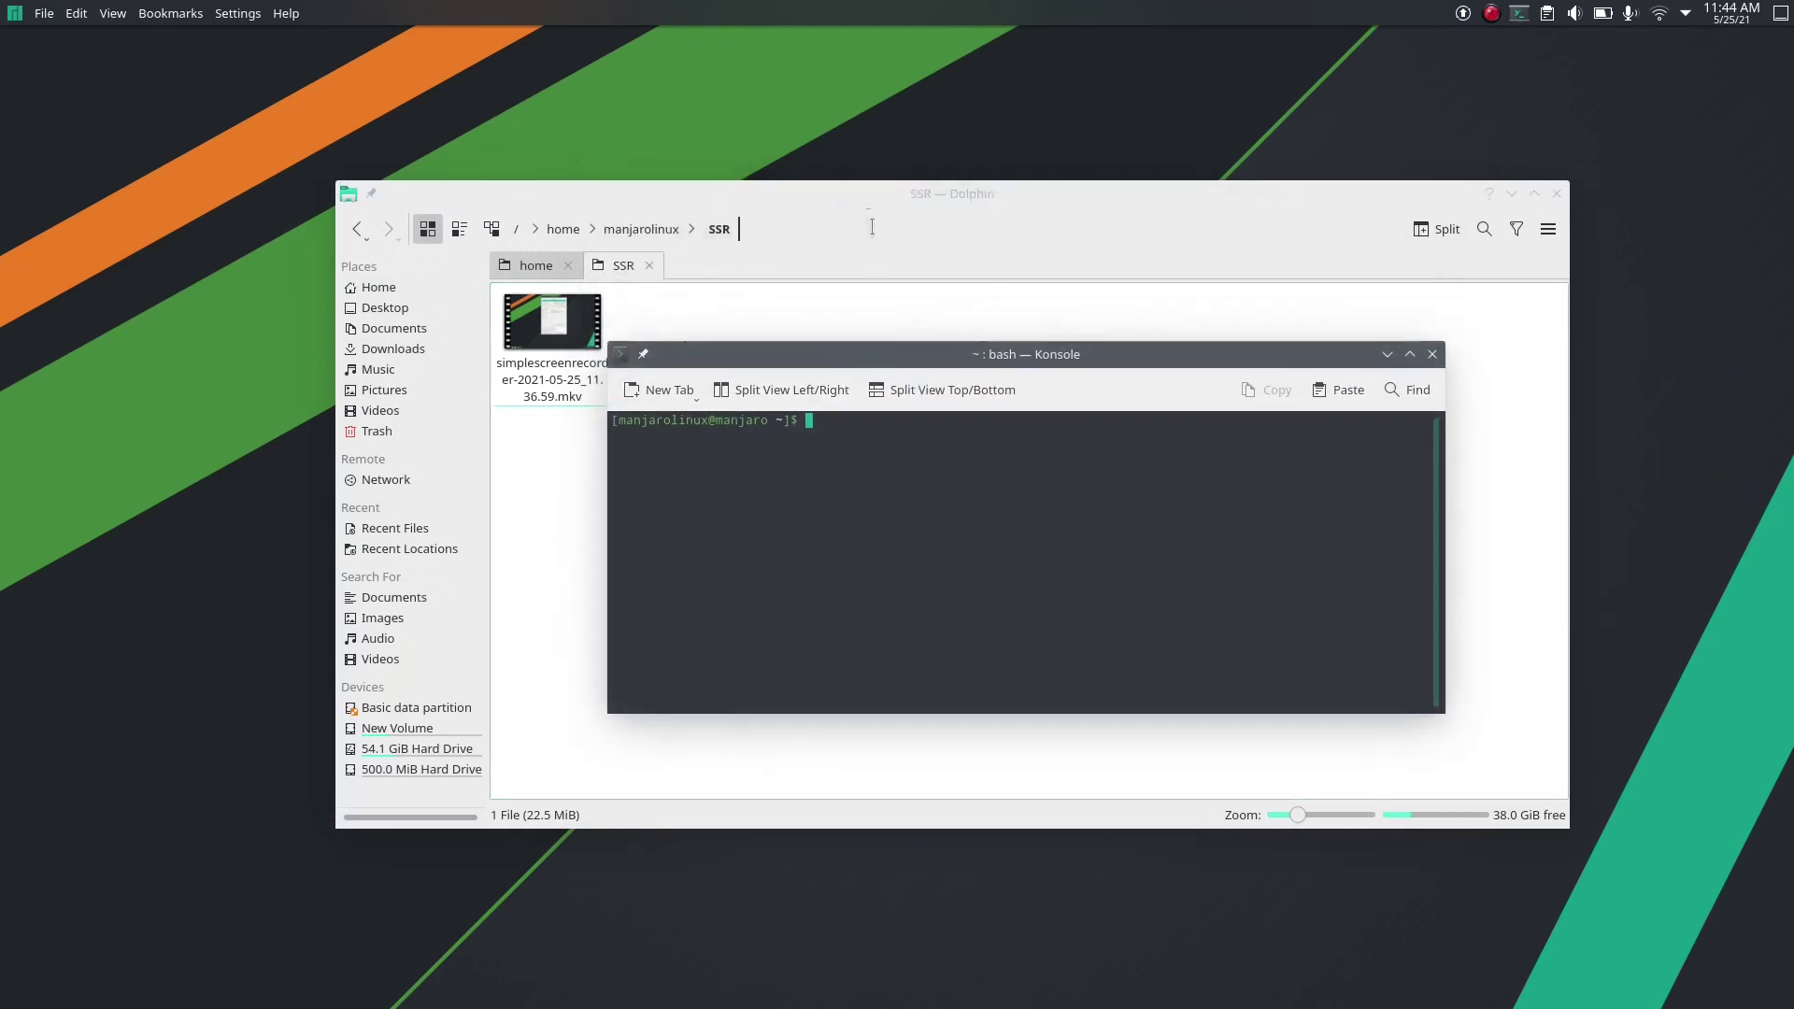
drag(867, 193, 790, 132)
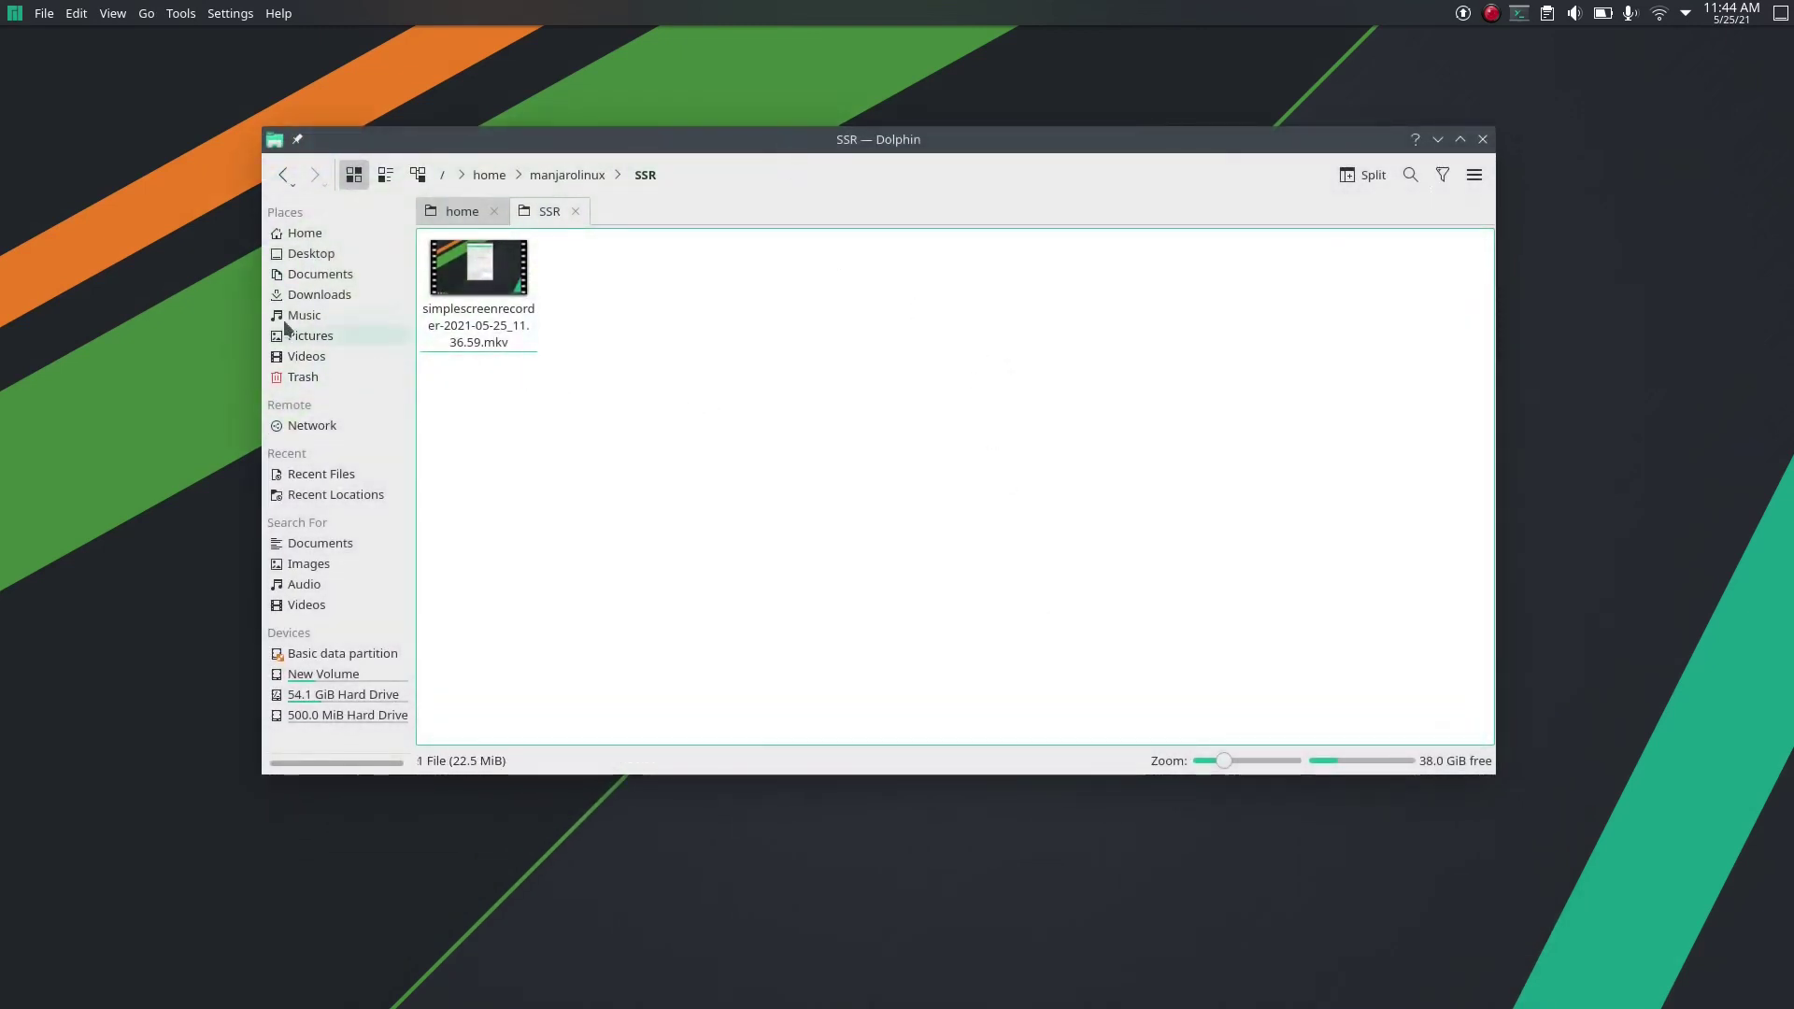
mouse_move(1, 1)
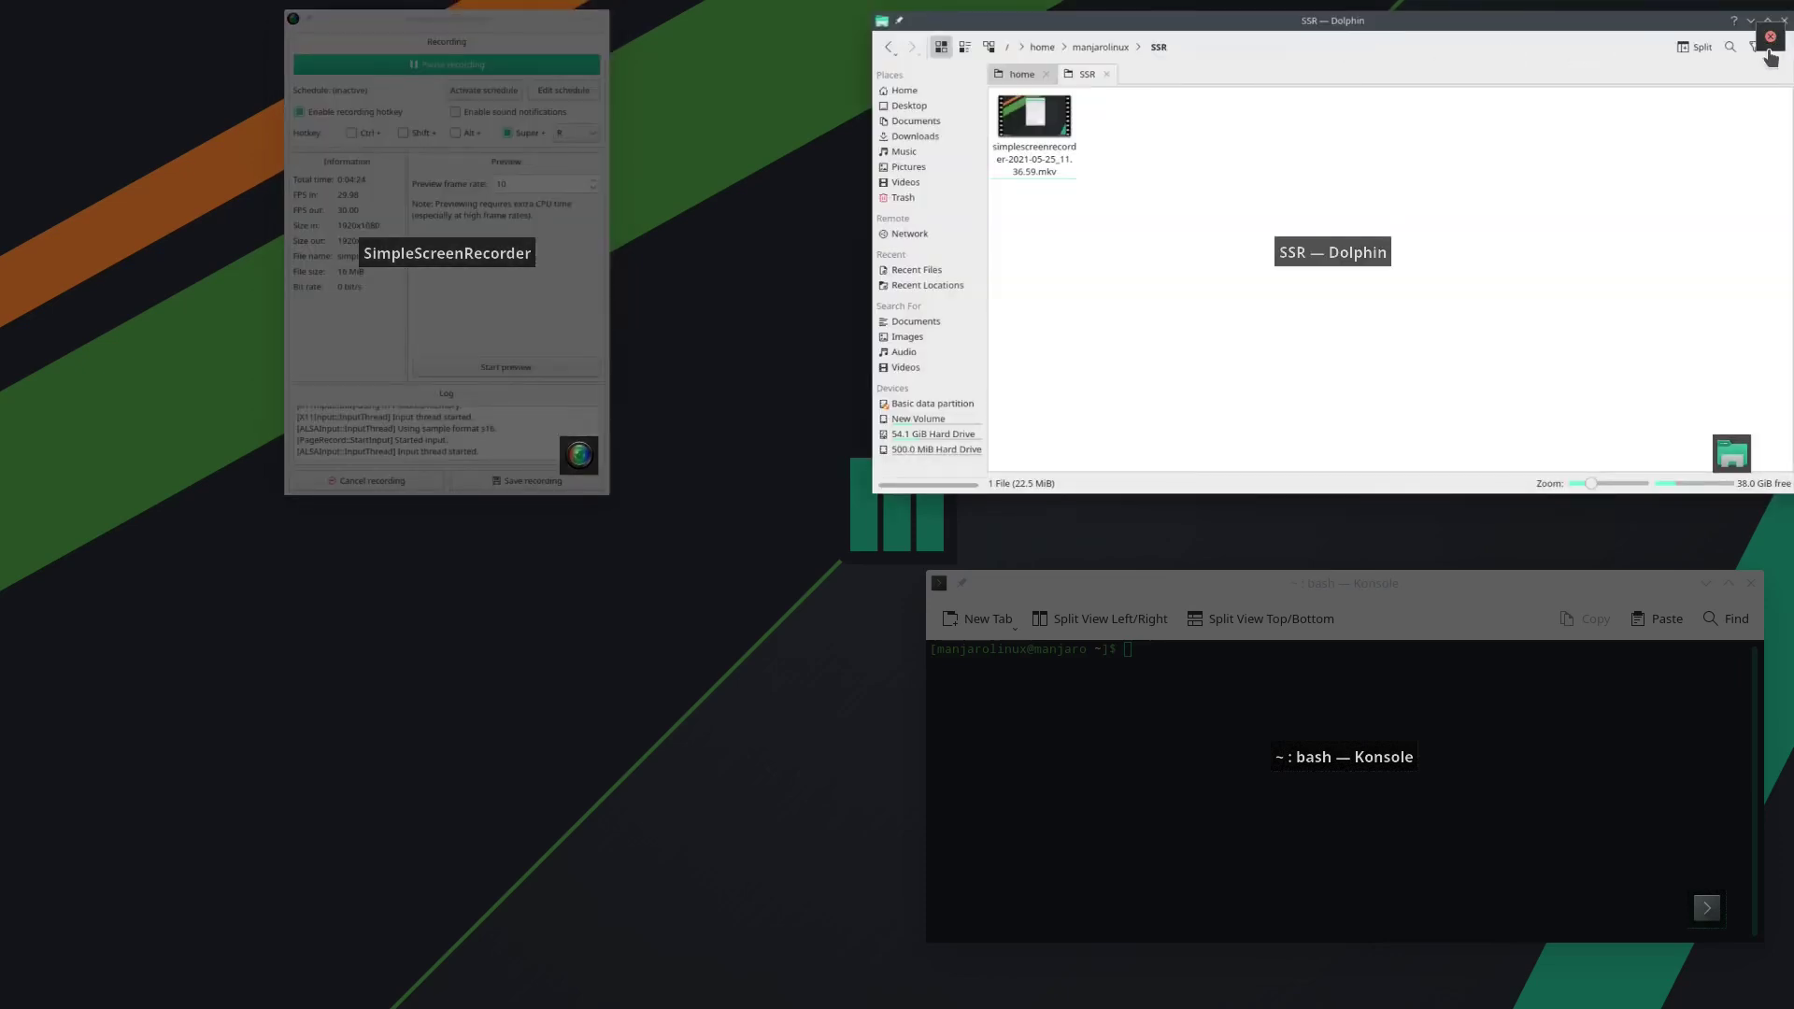
Step: Close Dolphin from the window overview and return to the bare desktop
click(1770, 40)
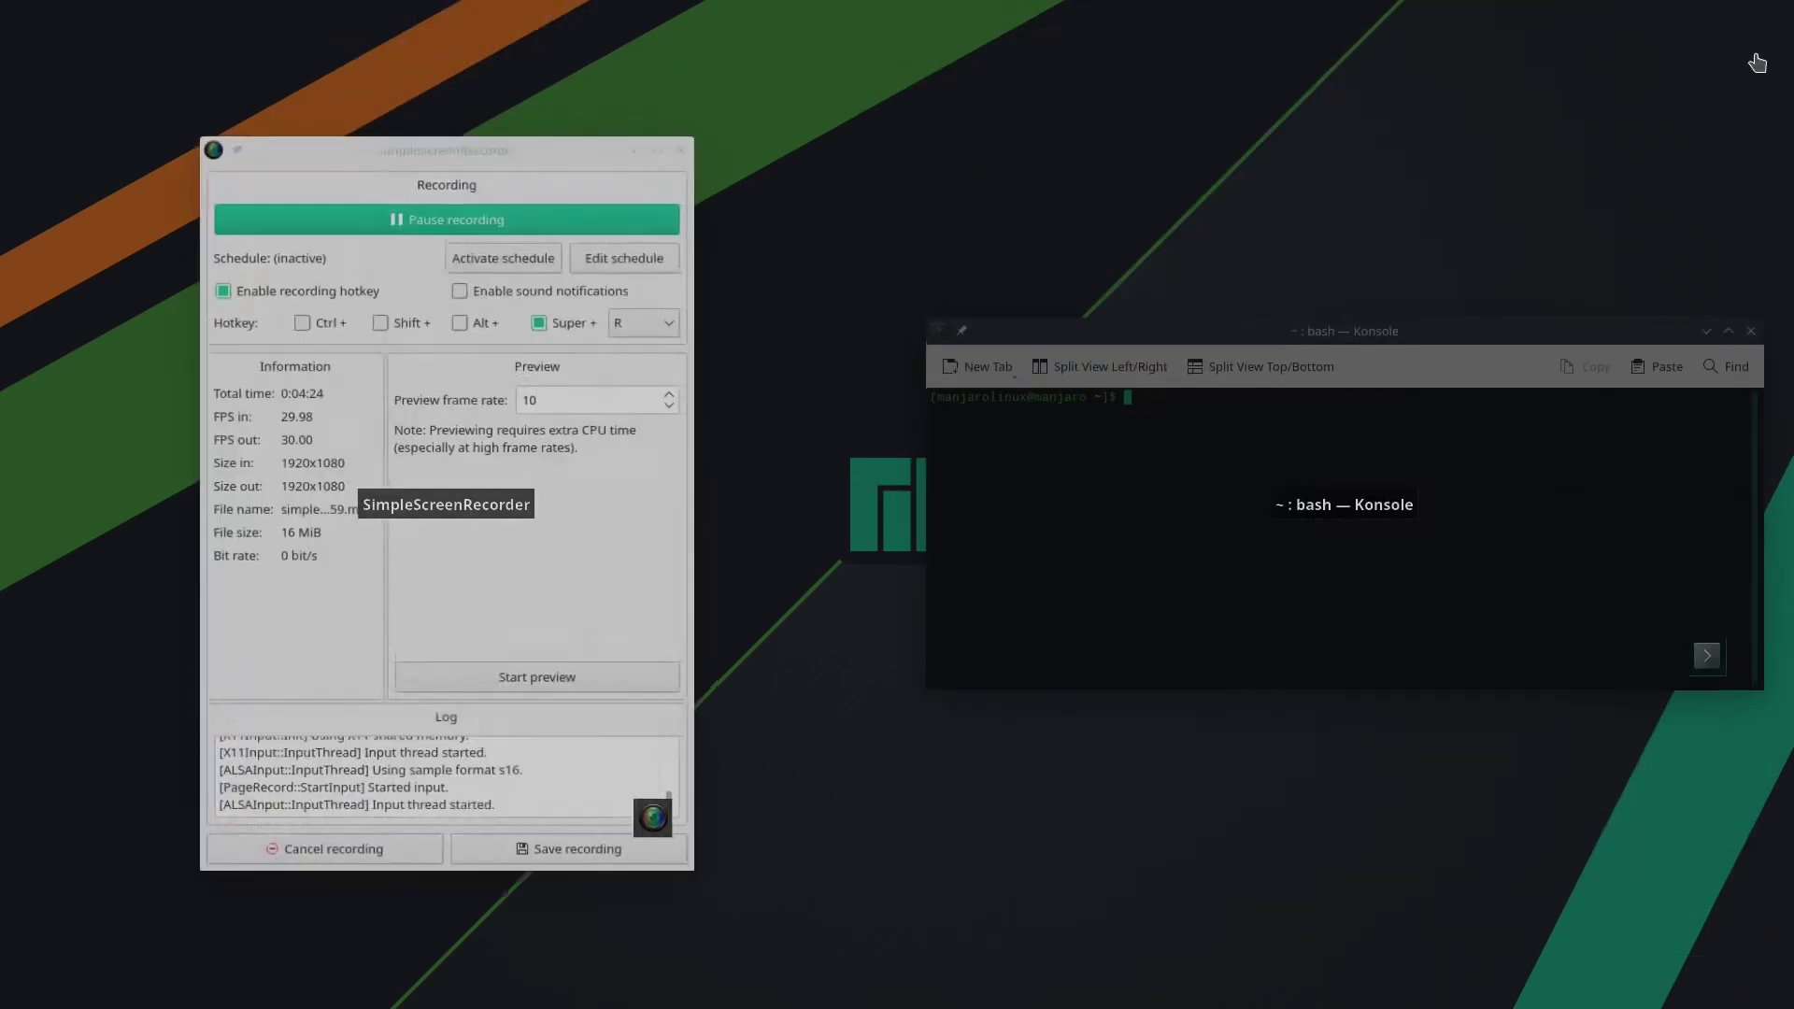
click(1294, 212)
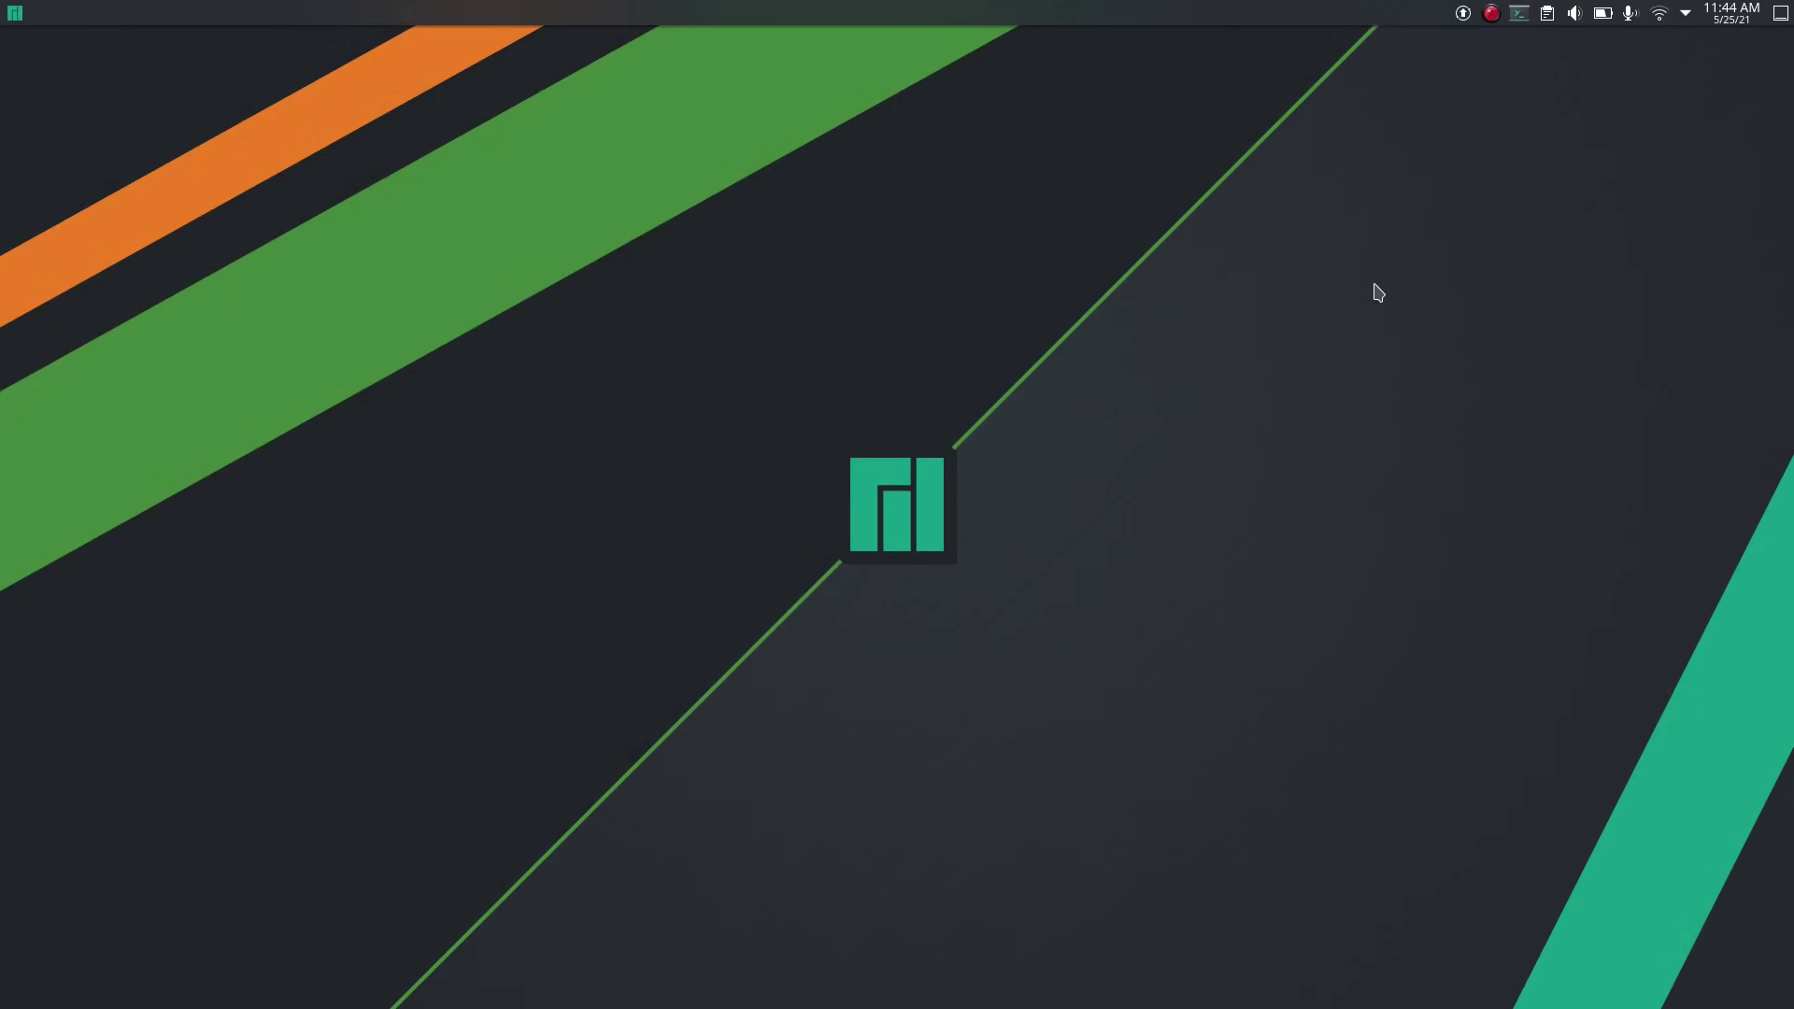